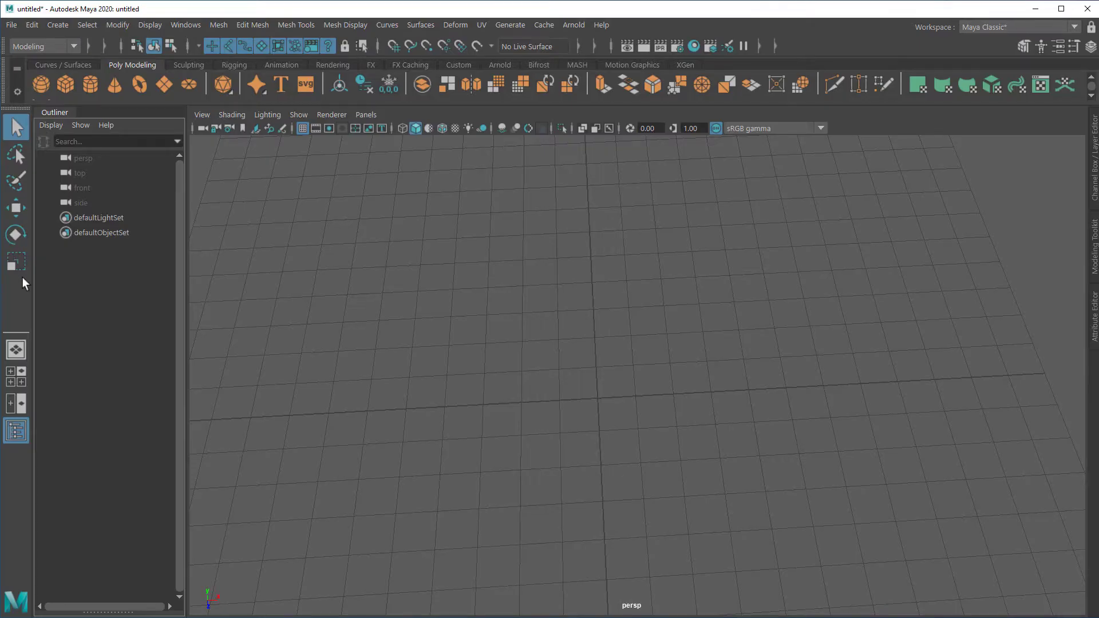
Open the options for the polygon Super Shape primitive and reset them to their defaults.
left_click(55, 66)
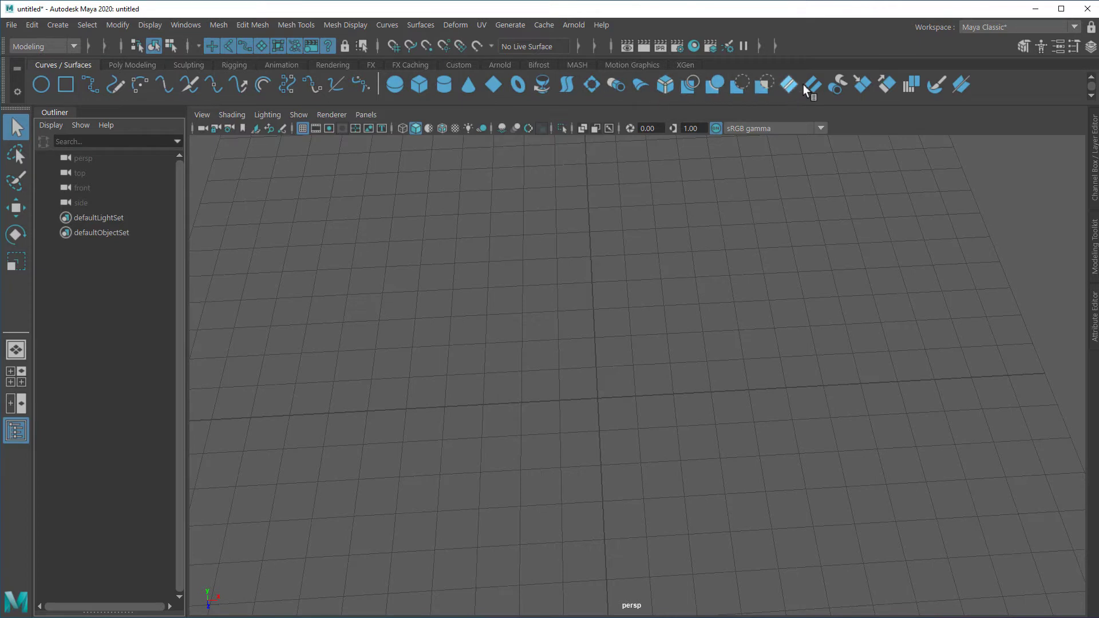
left_click(131, 66)
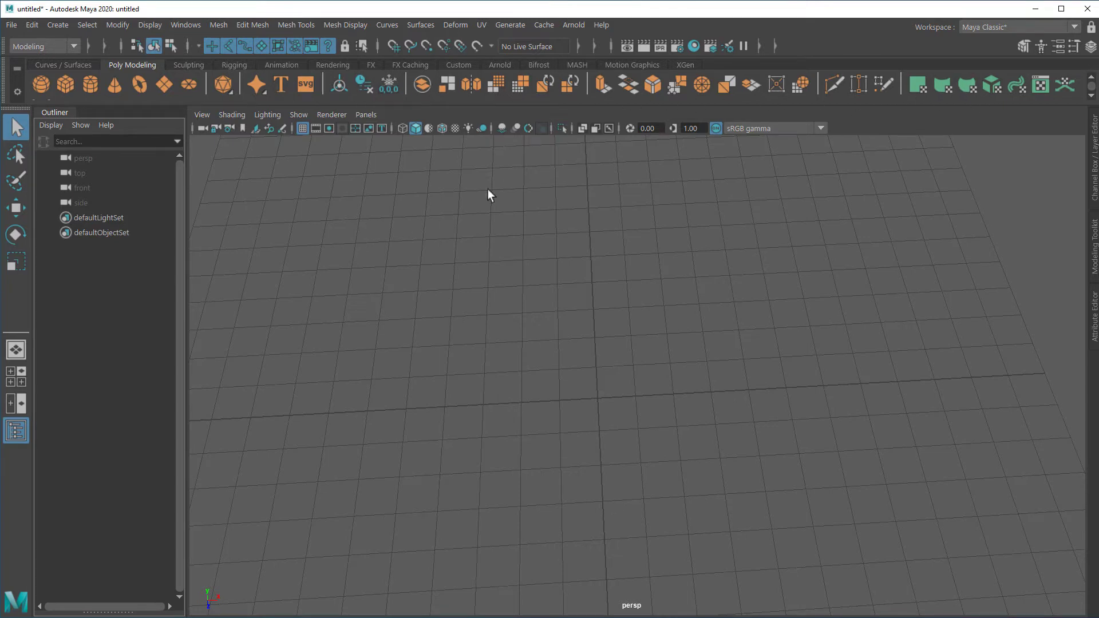
double_click(256, 81)
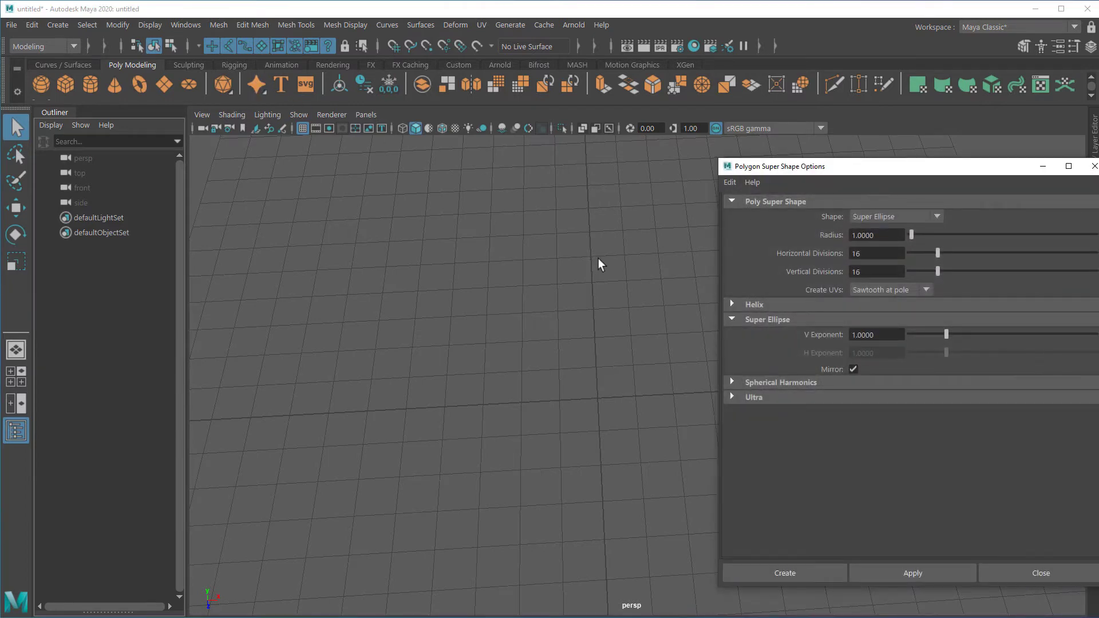
left_click_drag(616, 331, 497, 320, "alt")
left_click(730, 182)
left_click(759, 212)
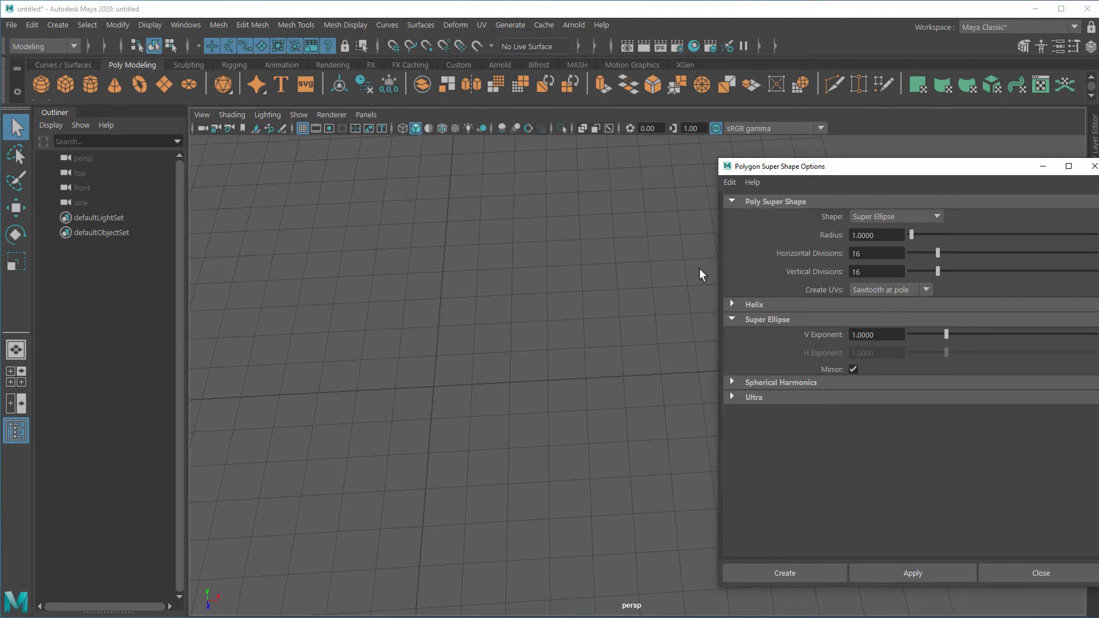
Examine the available shape types in the Super Shape options, keeping Super Ellipse selected.
left_click(937, 218)
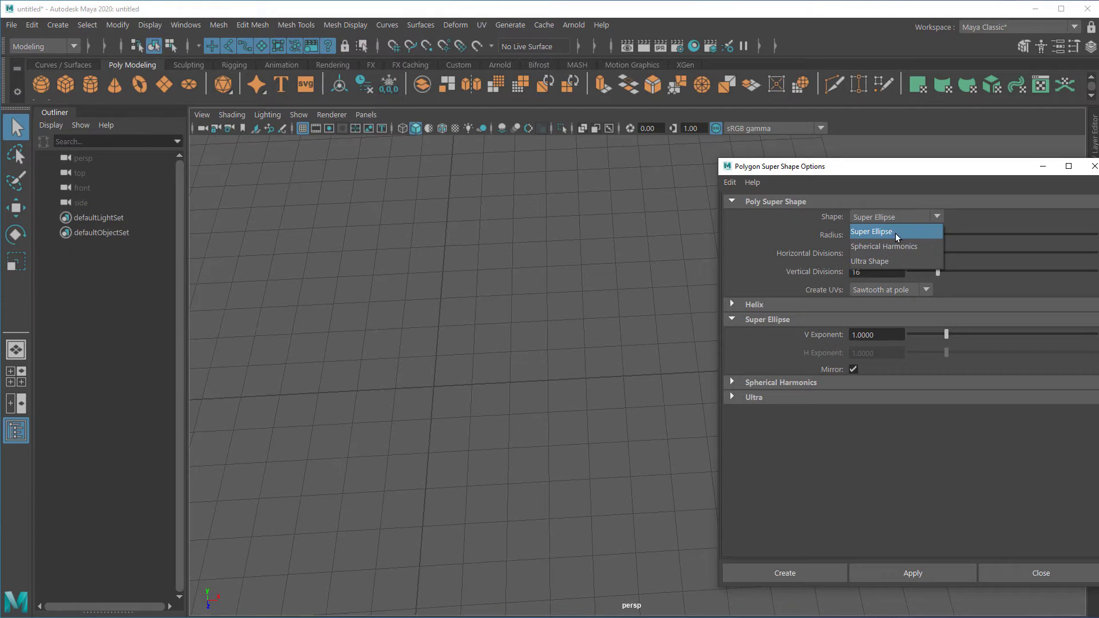
left_click(937, 220)
left_click(733, 320)
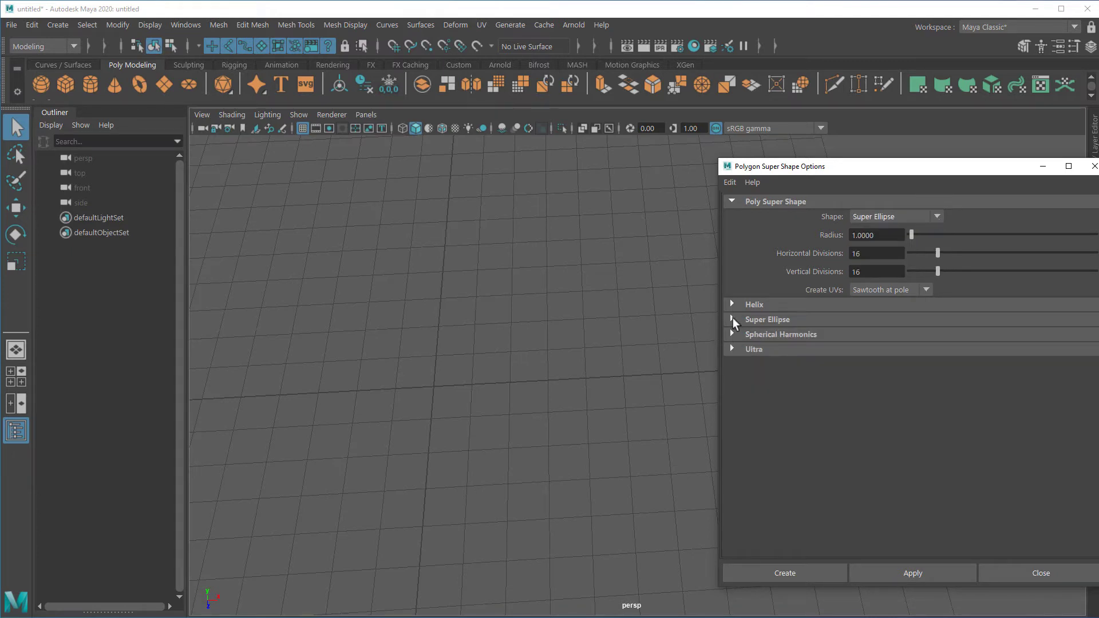
left_click(941, 215)
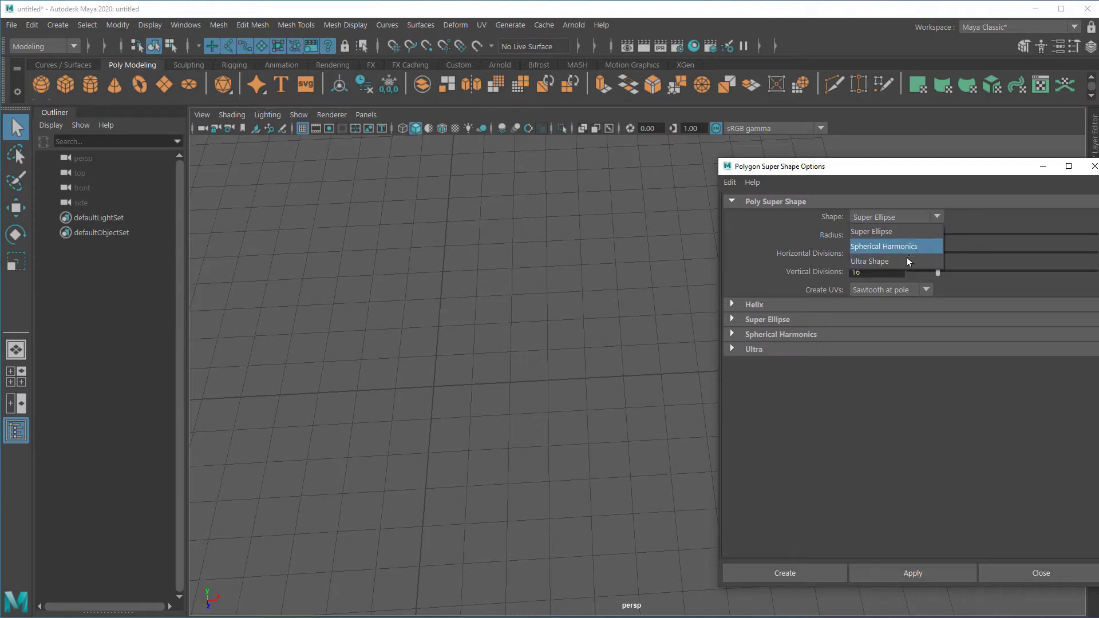
left_click(937, 213)
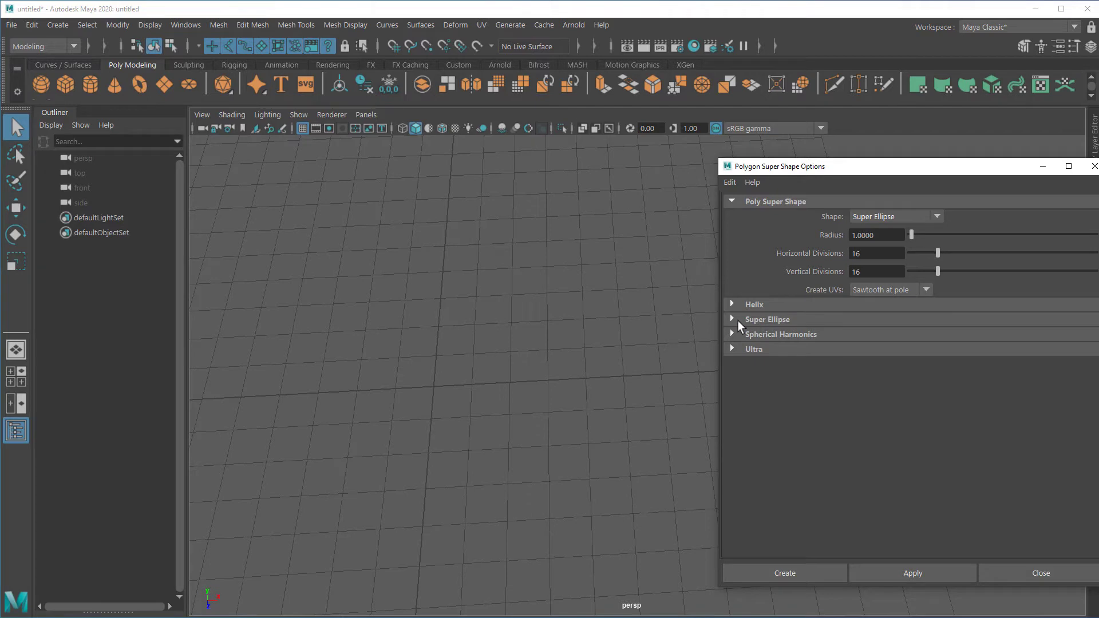
left_click(938, 213)
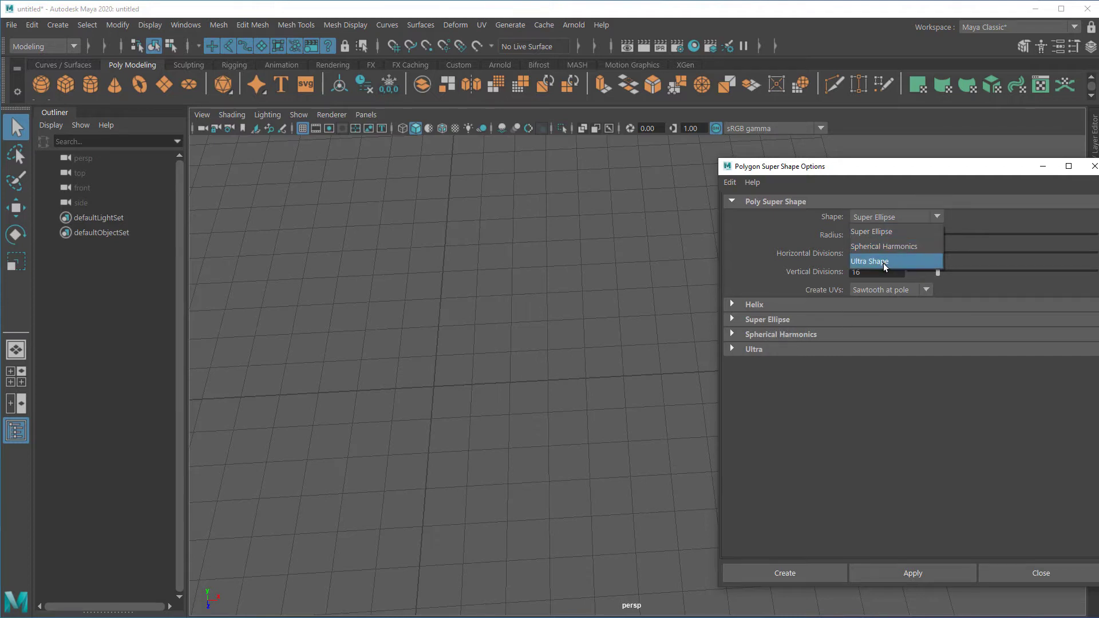
left_click(799, 403)
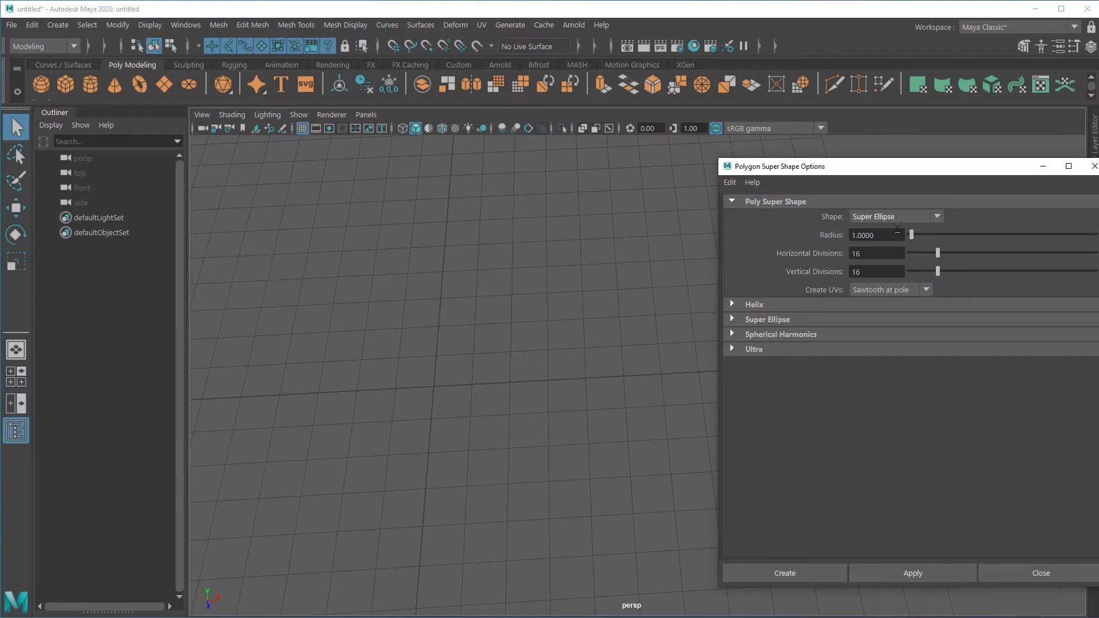
left_click(942, 218)
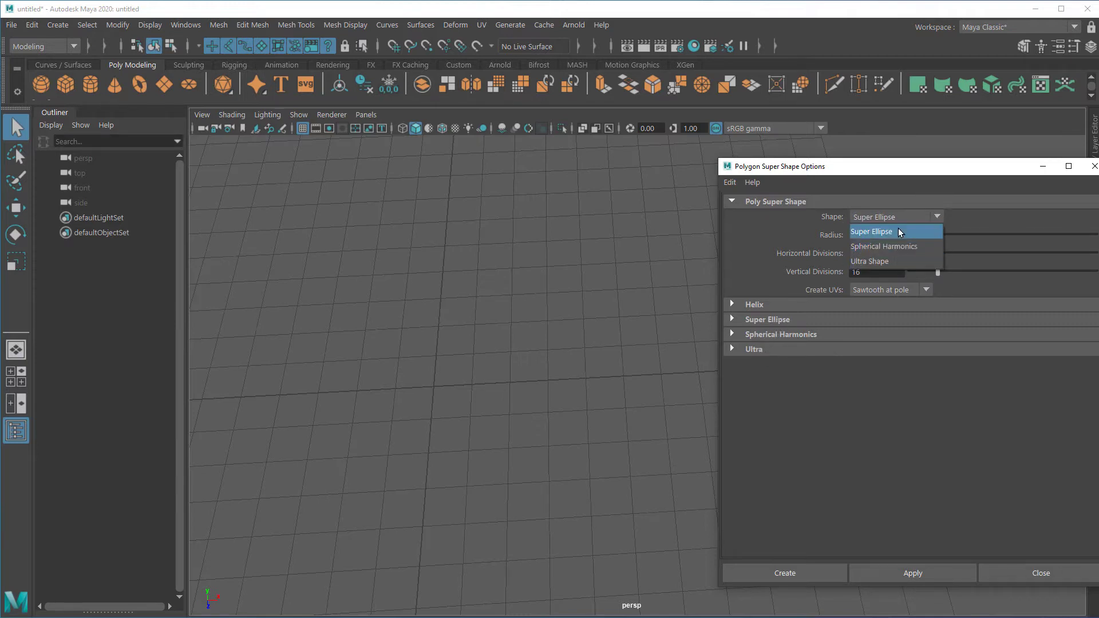
left_click(899, 233)
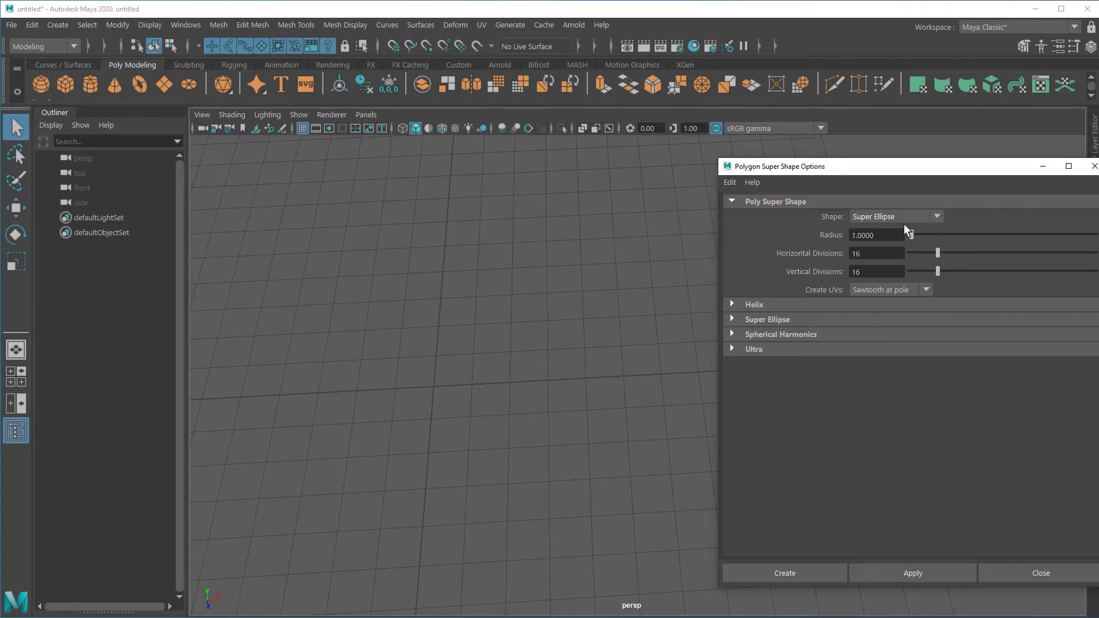
Create a Super Ellipse with the default settings, inspect it up close and delete it.
left_click(903, 570)
scroll(416, 447, "up", 5)
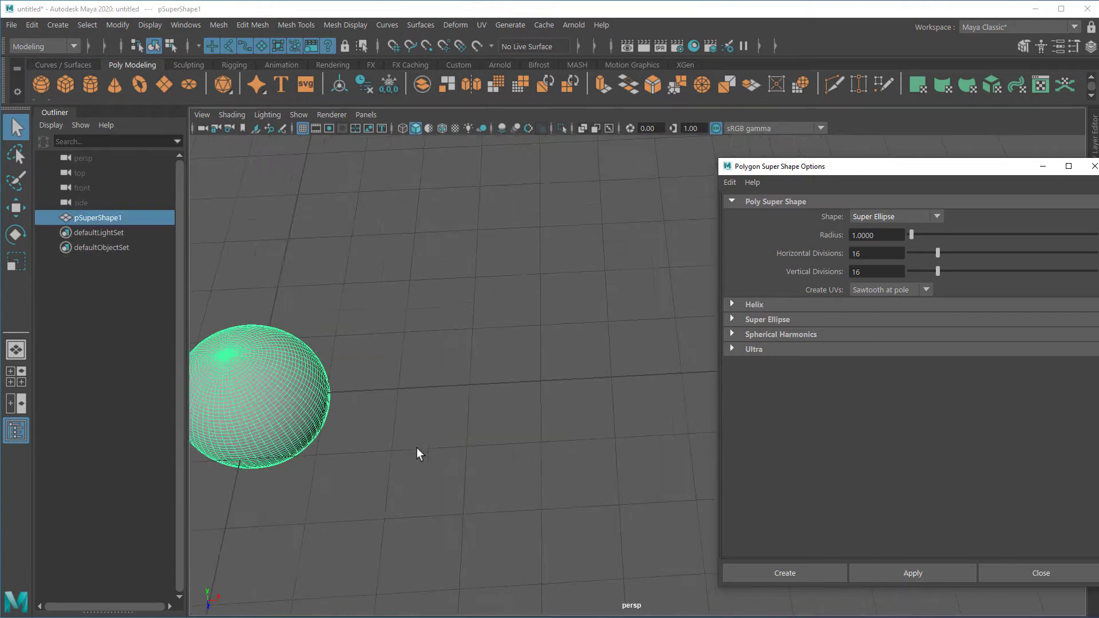
middle_click_drag(356, 434, 526, 421, "alt")
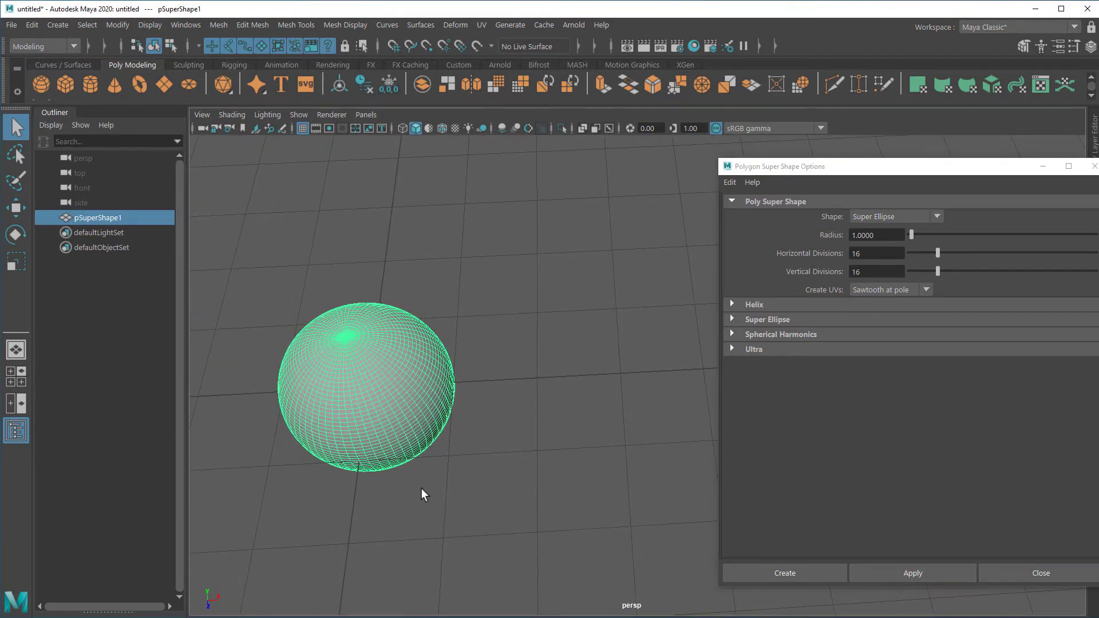
scroll(420, 489, "up", 3)
middle_click_drag(410, 489, 559, 474, "alt")
mouse_move(511, 506)
left_mouse_down("alt")
mouse_move(516, 486)
mouse_move(503, 486)
left_mouse_up("alt")
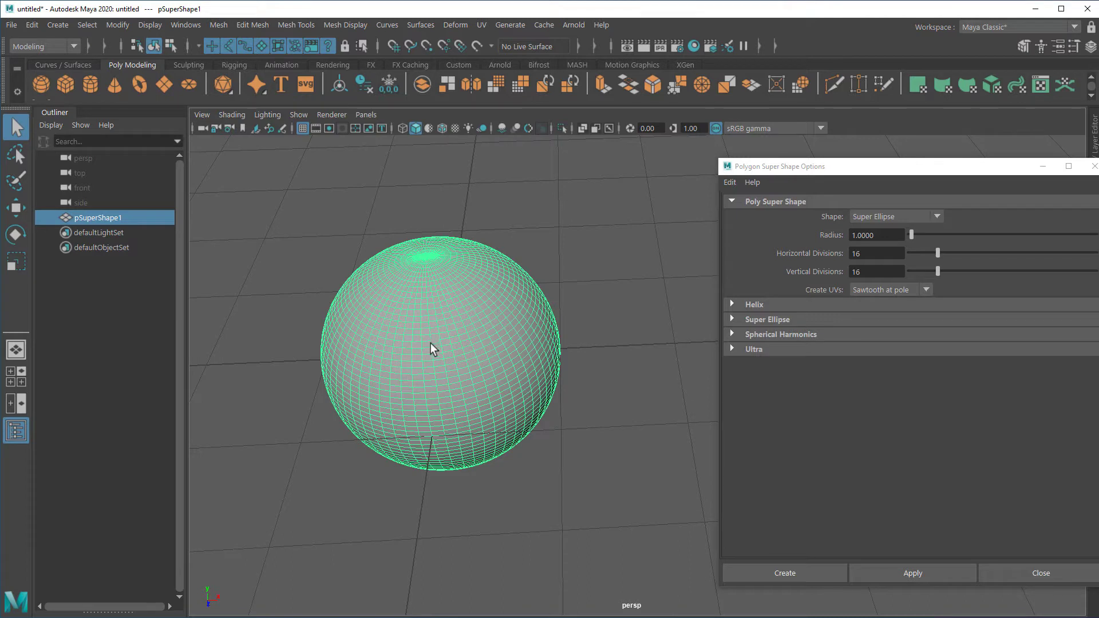
left_click_drag(326, 235, 560, 508)
key("Delete")
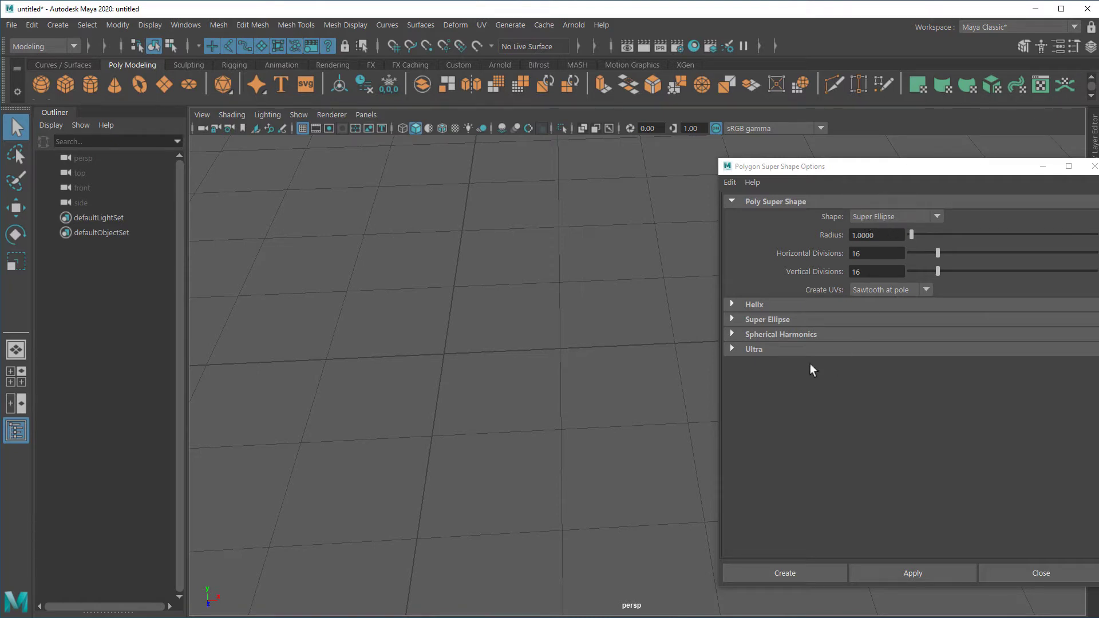
Create a Super Ellipse with V Exponent 0, inspect its sides and delete it.
left_click(733, 319)
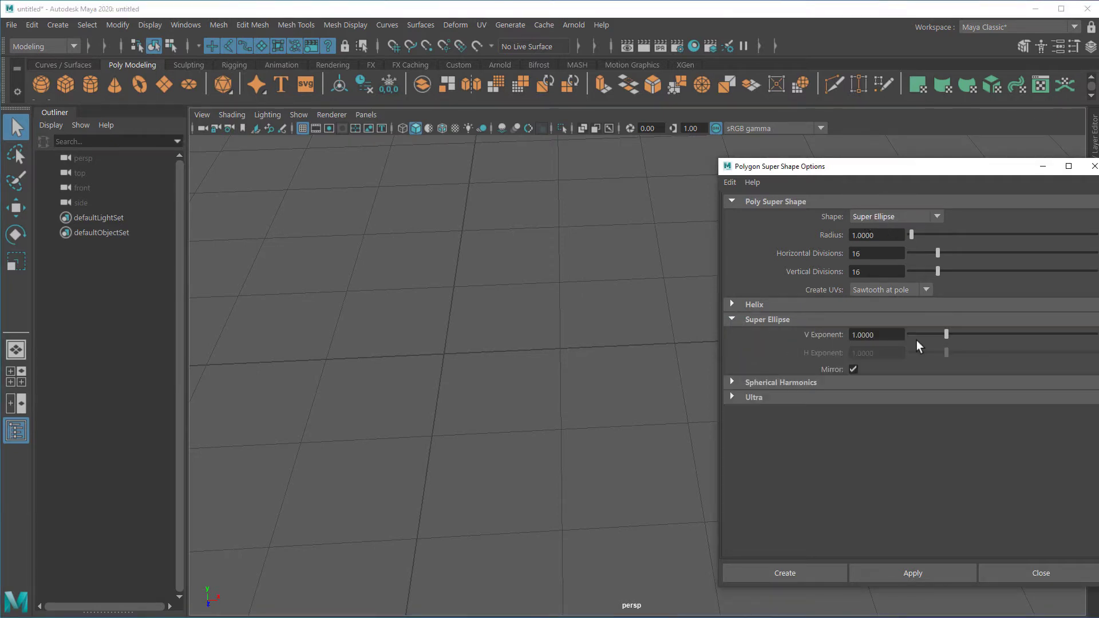
left_click_drag(947, 334, 909, 334)
left_click(928, 569)
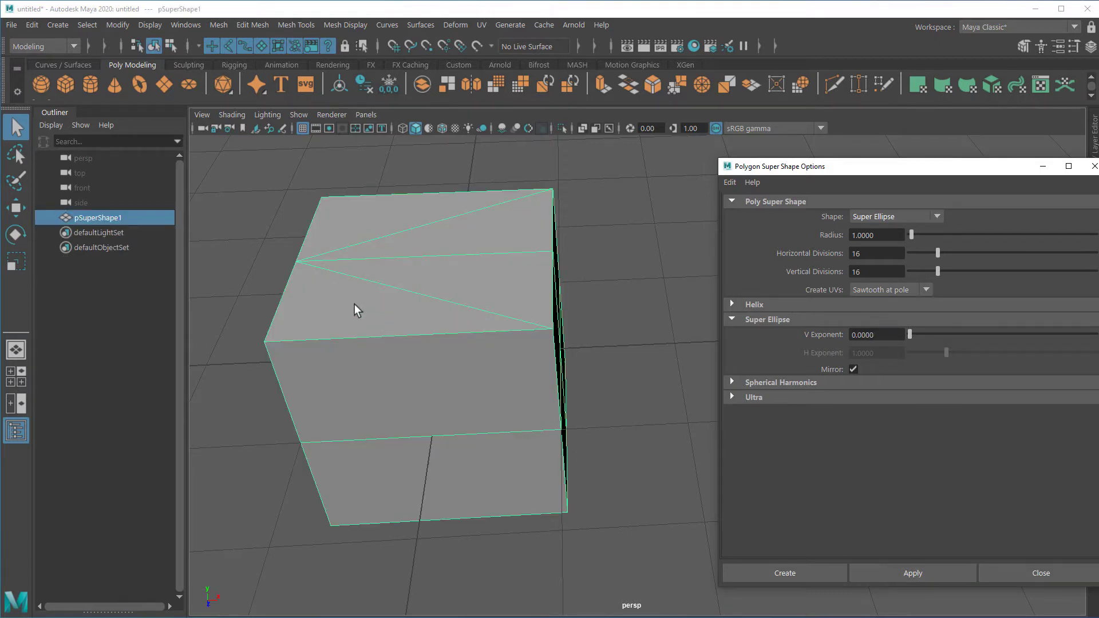
mouse_move(352, 423)
left_mouse_down("alt")
mouse_move(422, 417)
mouse_move(351, 400)
mouse_move(358, 321)
mouse_move(368, 421)
mouse_move(417, 423)
mouse_move(393, 412)
mouse_move(351, 424)
left_mouse_up("alt")
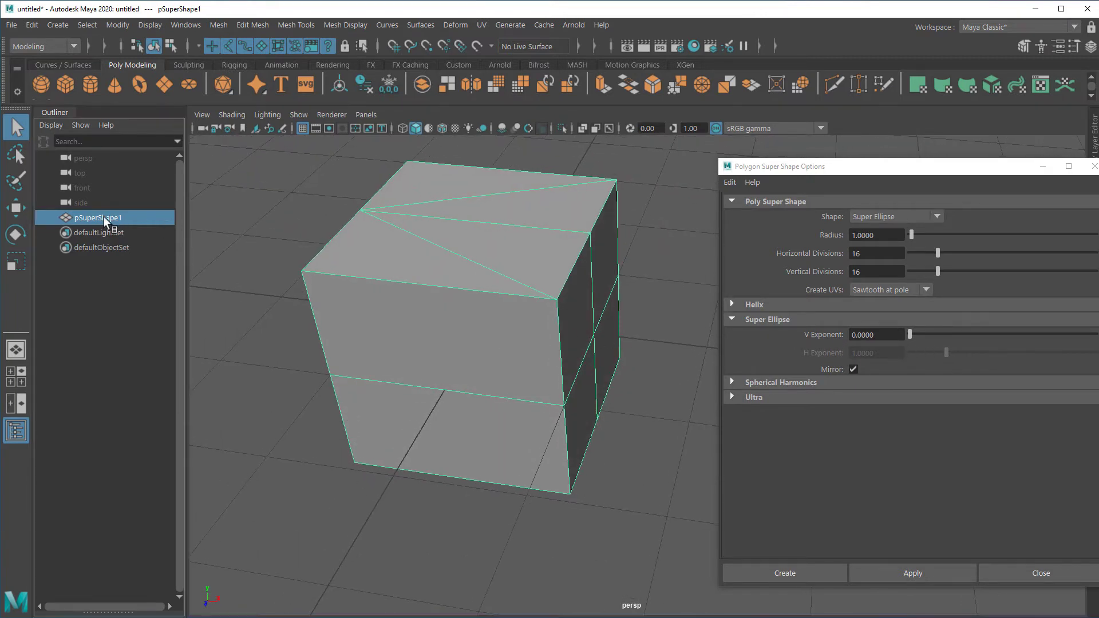
key("Delete")
Create a Super Ellipse with V Exponent about 0.43, view it unselected and delete it.
left_click_drag(910, 338, 926, 341)
left_click(922, 575)
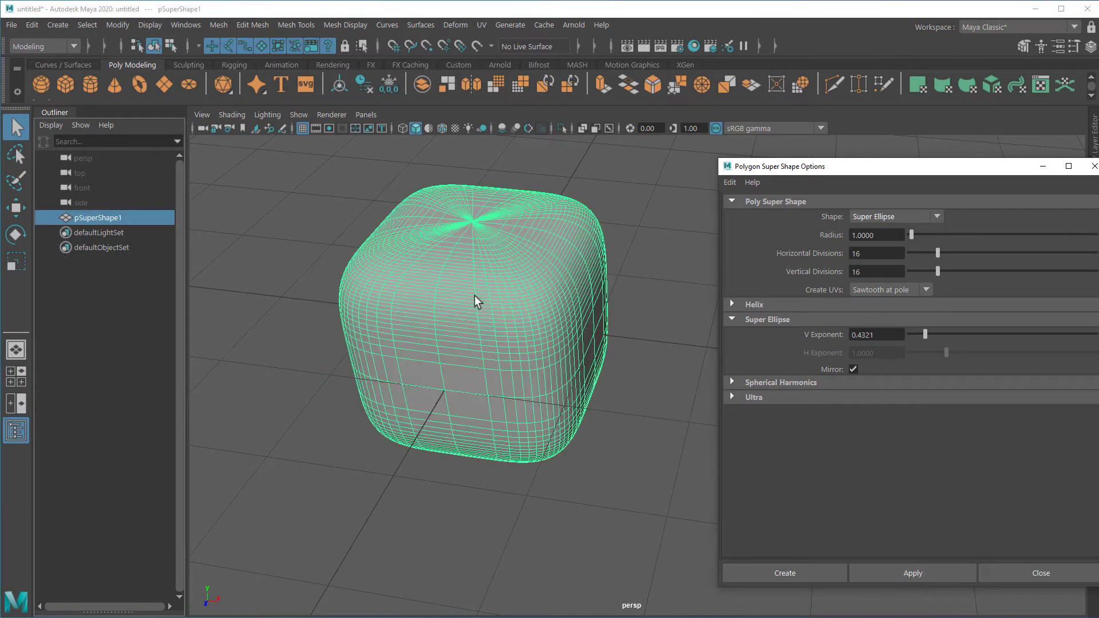
left_click(236, 292)
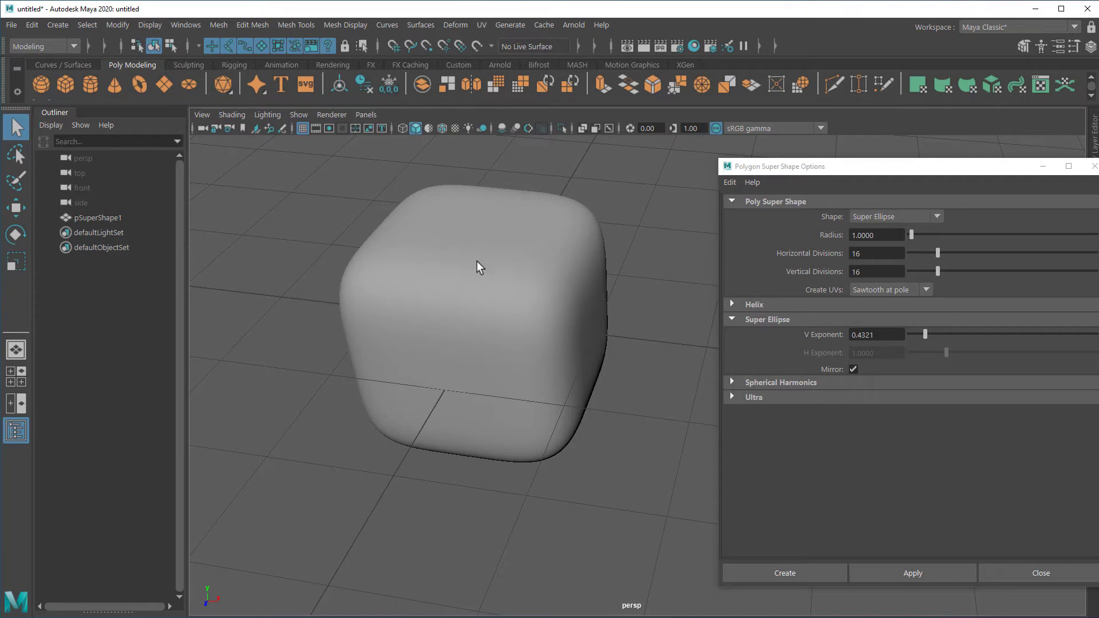
left_click(91, 218)
key("Delete")
Create a Super Ellipse with V Exponent about 1 and delete it.
left_click_drag(926, 334, 947, 335)
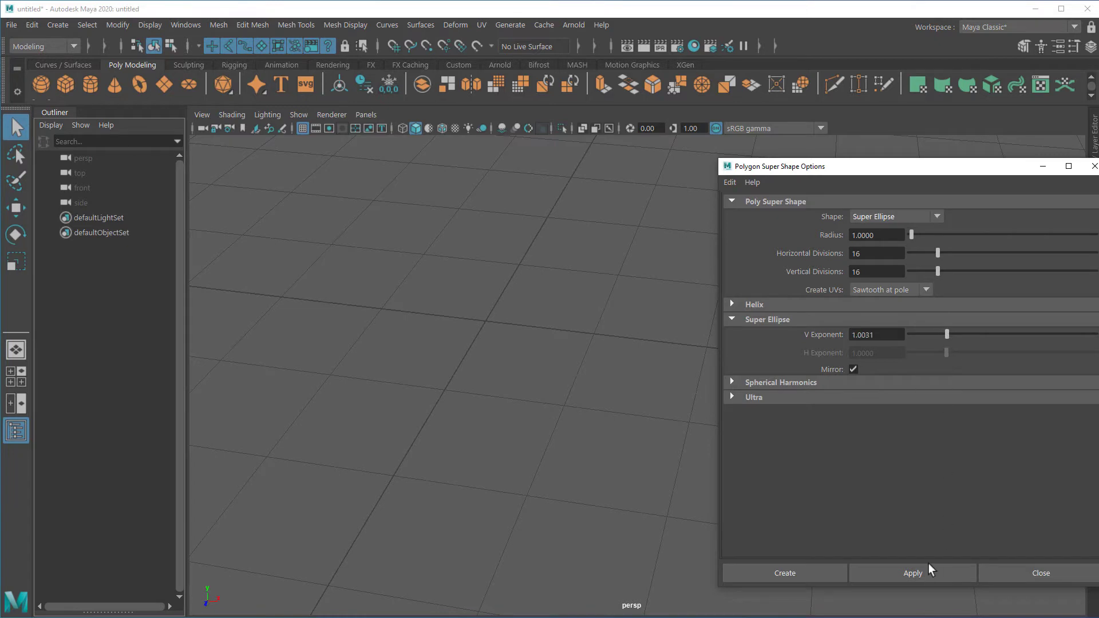
left_click(913, 573)
left_click_drag(300, 216, 581, 462)
key("Delete")
Create a Super Ellipse with V Exponent about 4.1 and inspect it unselected from several angles.
left_click_drag(947, 336, 1030, 336)
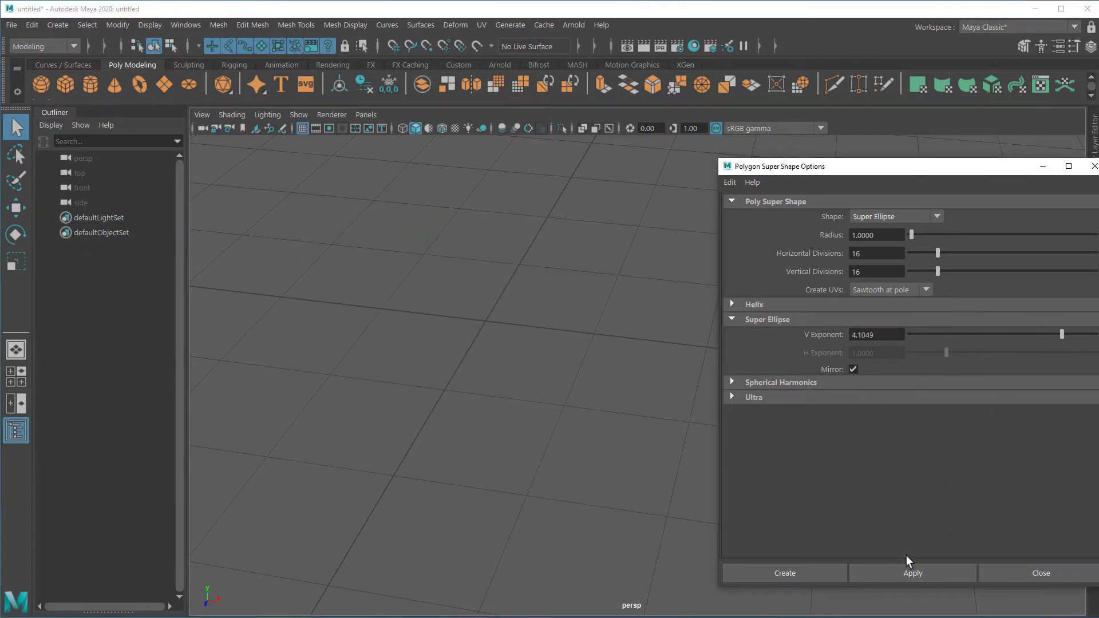
left_click(907, 571)
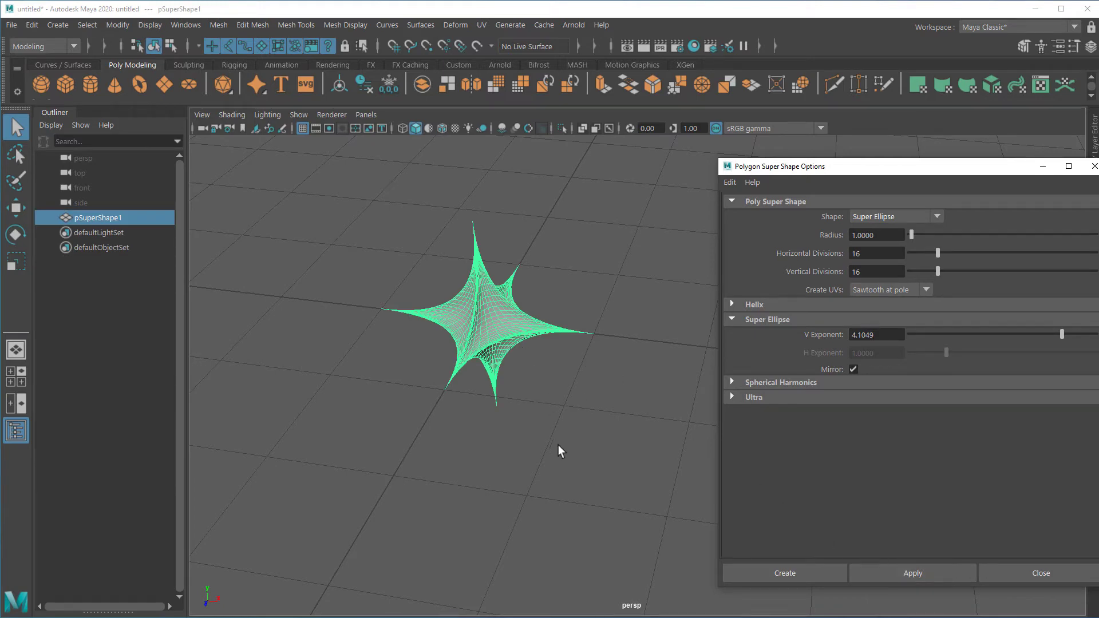
left_click_drag(593, 447, 562, 418, "alt")
left_click(562, 417)
left_click_drag(409, 391, 451, 390, "alt")
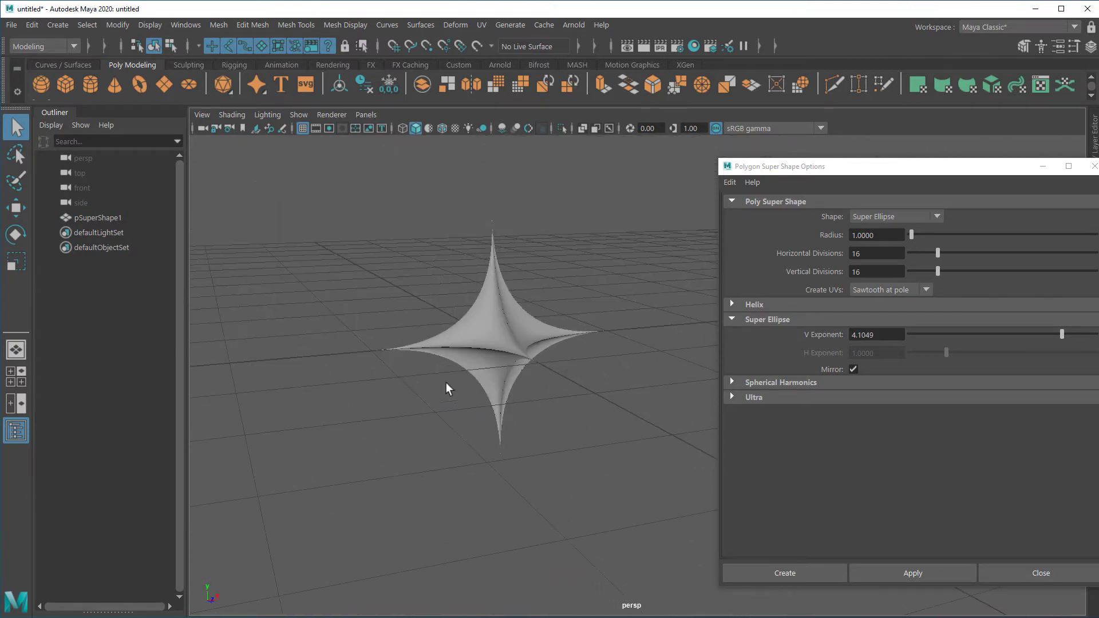
Hide the viewport grid, inspect the spiked super shape and remove it from the scene.
left_click(304, 130)
left_click_drag(581, 372, 539, 407, "alt")
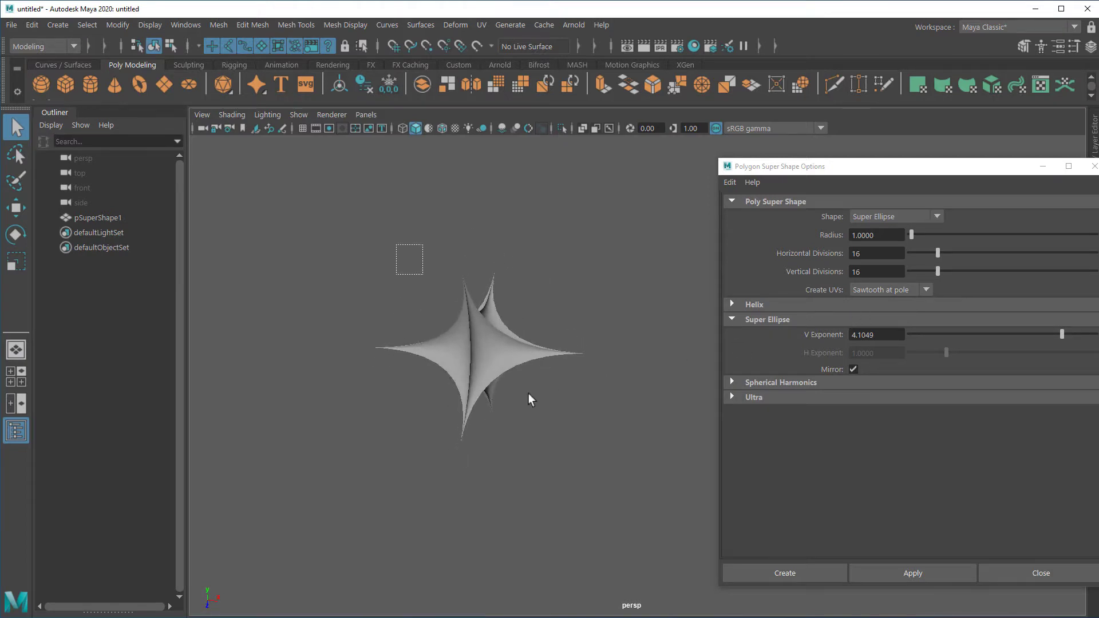
key("ctrl+z")
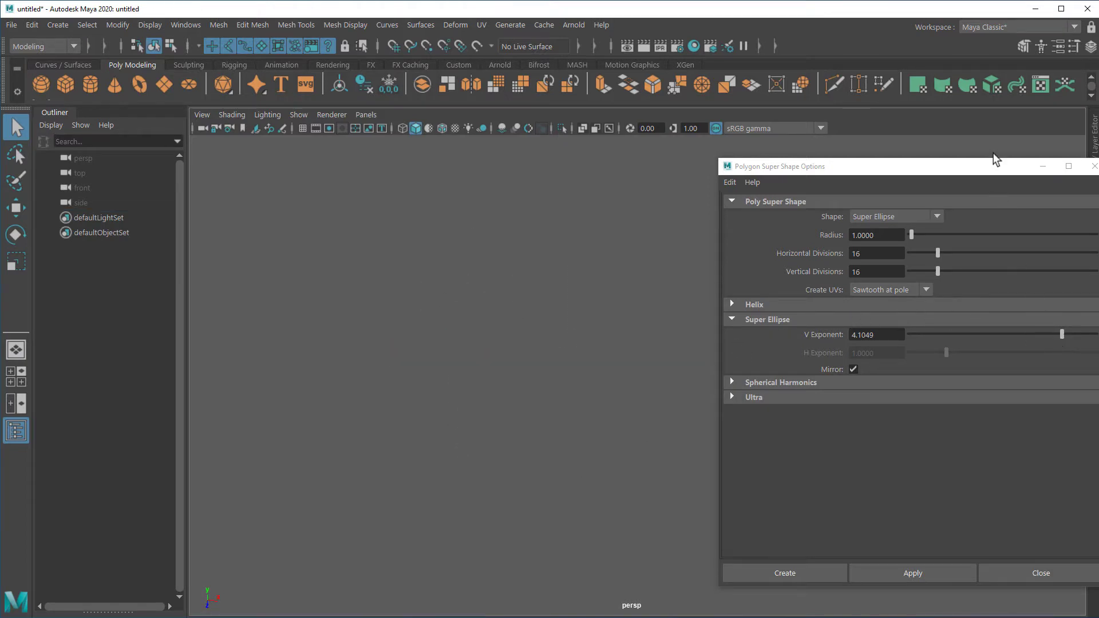
Create a Super Ellipse with V Exponent 5, view it unselected and delete it.
left_click_drag(985, 167, 952, 150)
left_click_drag(1031, 319, 1060, 332)
left_click(904, 561)
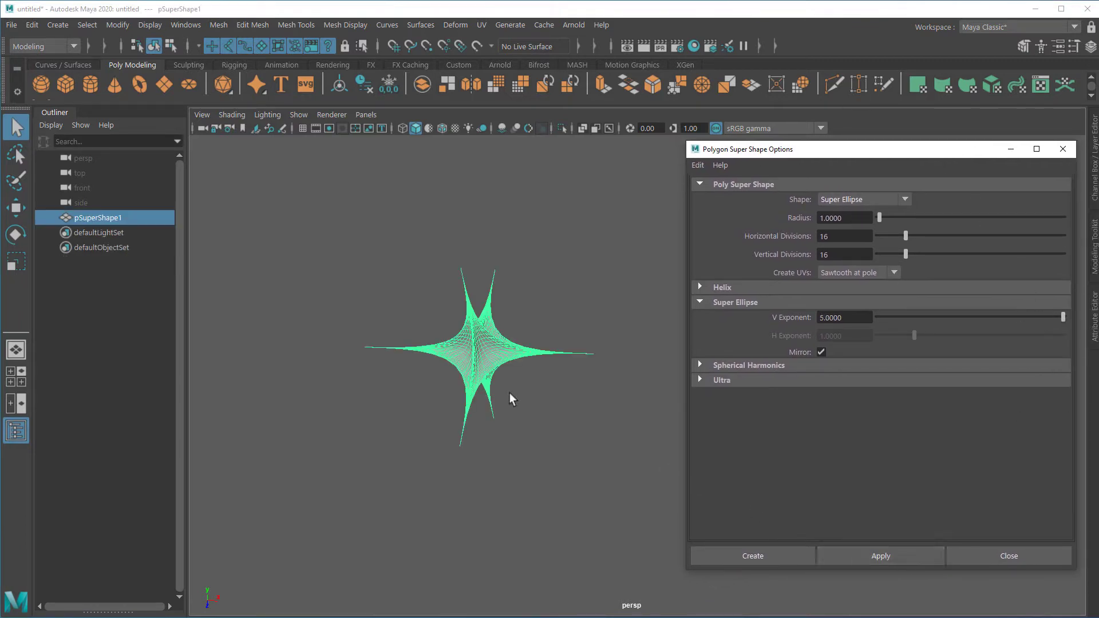
left_click(537, 414)
left_click_drag(419, 287, 576, 476)
key("Delete")
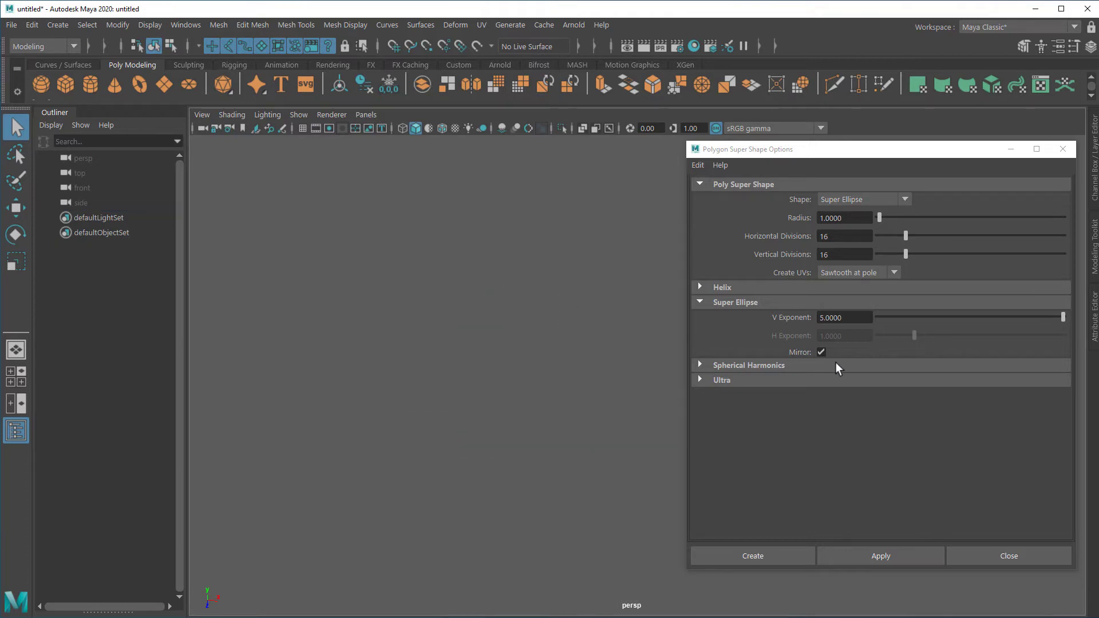
Reset the Super Shape options, change the shape to Spherical Harmonics and show its parameters.
left_click(698, 165)
left_click(724, 194)
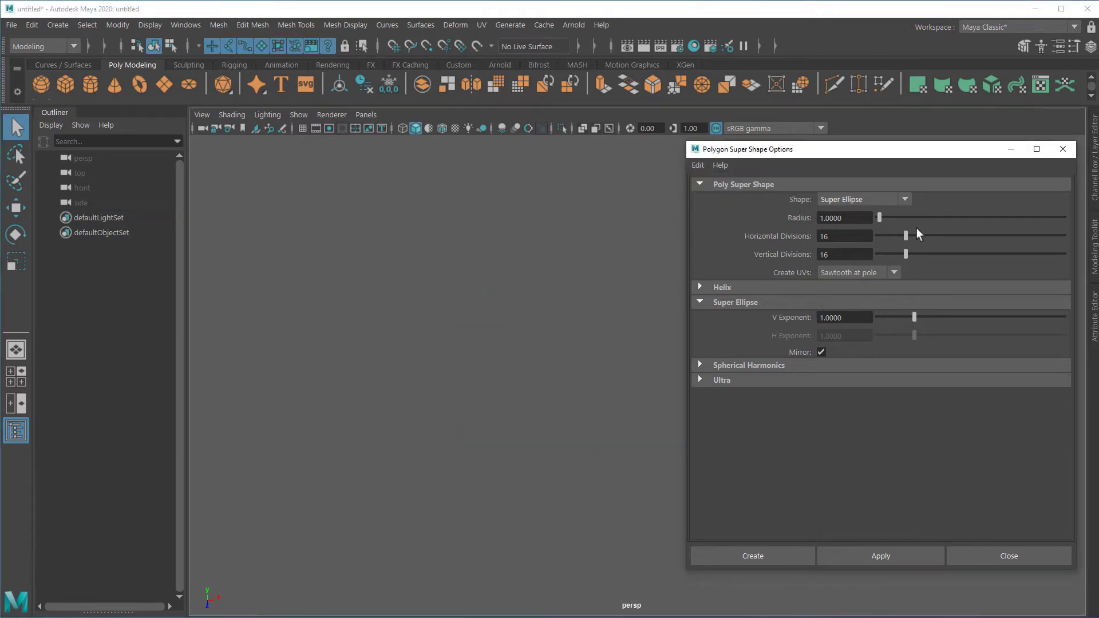
left_click(905, 200)
left_click(874, 231)
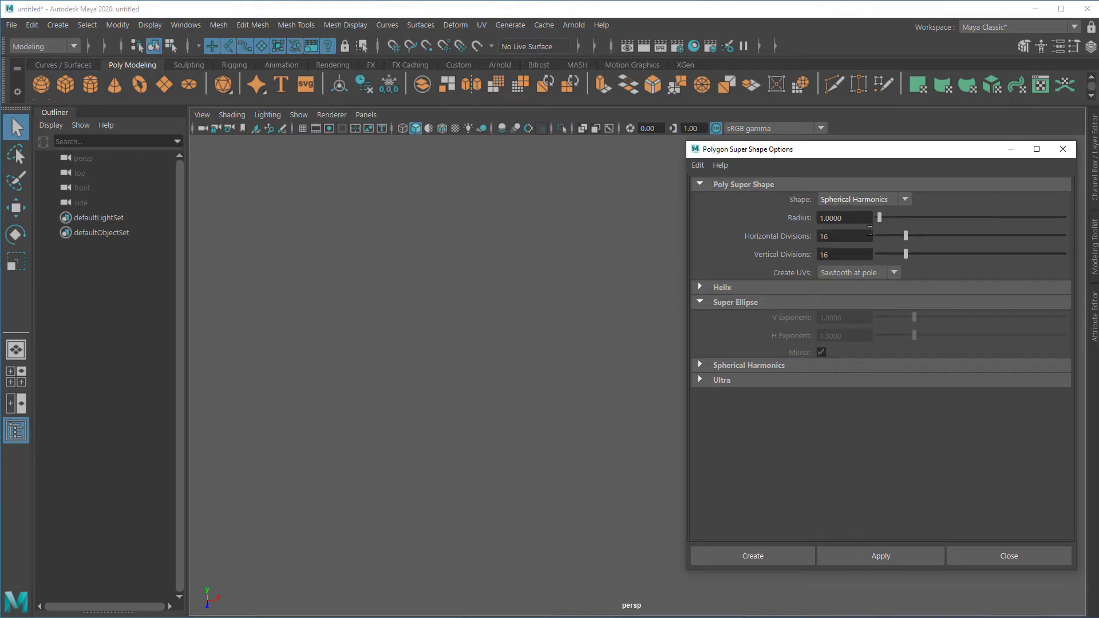
left_click(700, 301)
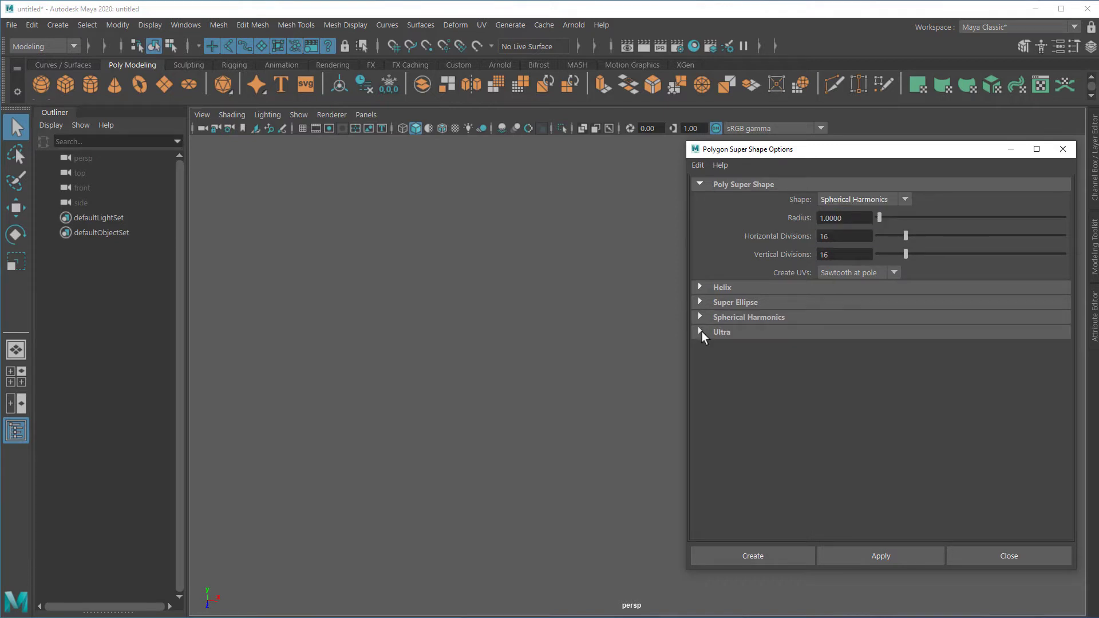
left_click(701, 318)
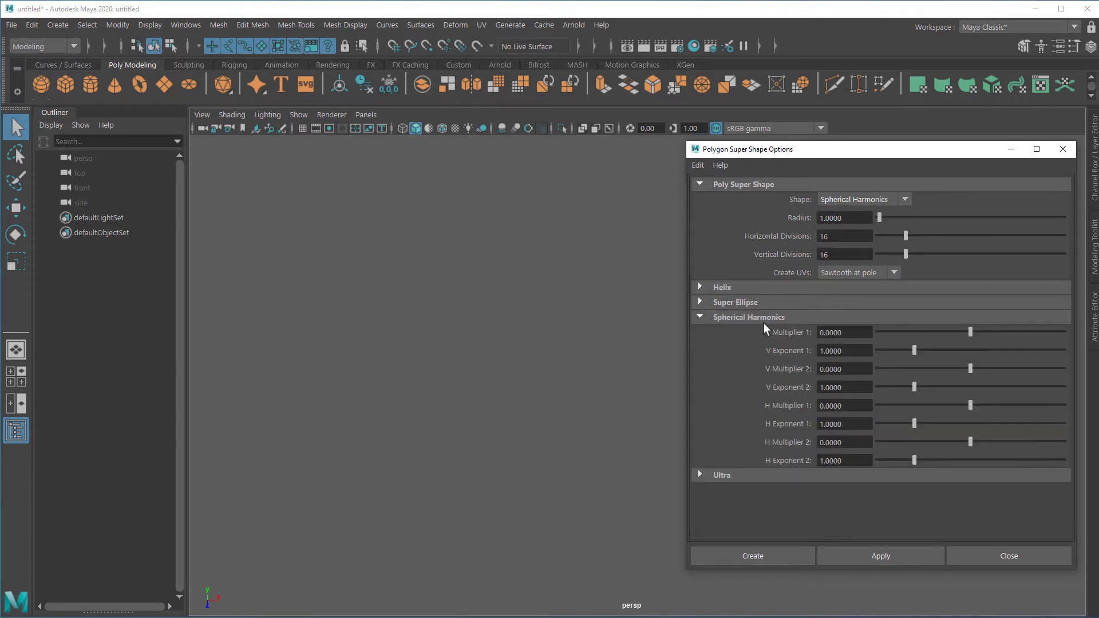
Create a Spherical Harmonics shape with the default settings and delete it.
left_click(881, 553)
left_click_drag(345, 204, 561, 506)
key("Delete")
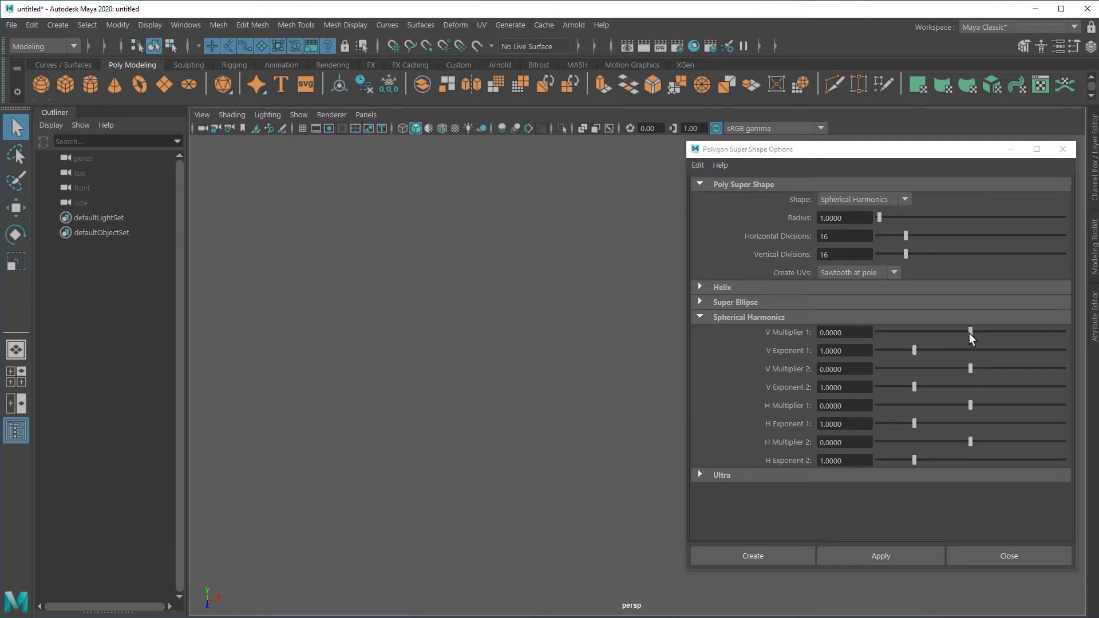
Create a Spherical Harmonics shape with V Multipliers -8.2716 and -7.2840 and H Multipliers -5.3086 and -8.8889.
left_click_drag(971, 332, 932, 328)
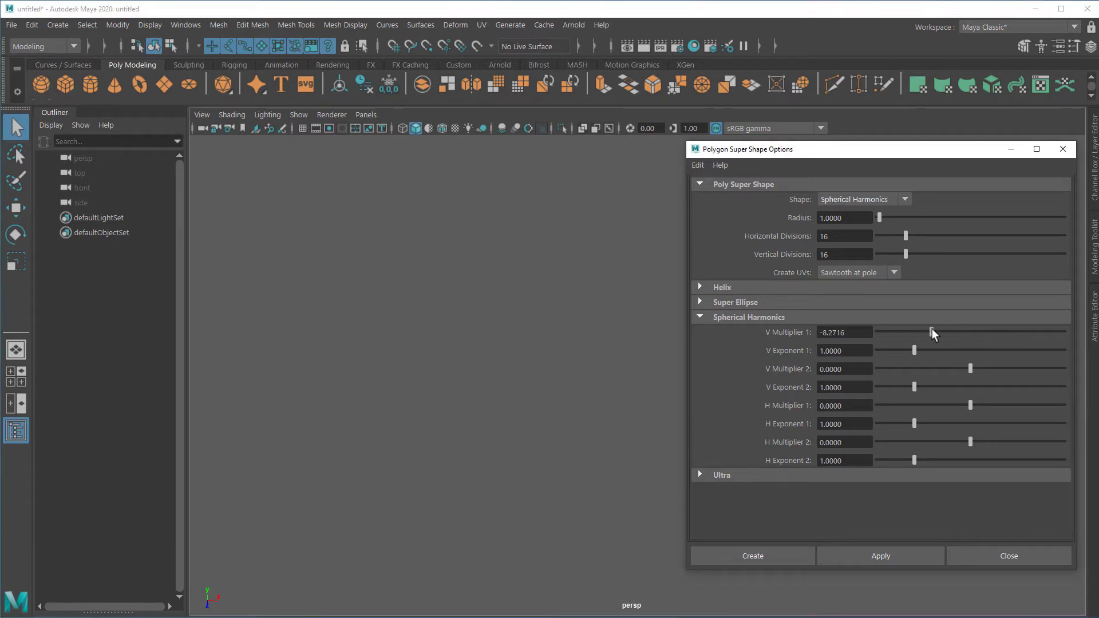
left_click_drag(959, 370, 967, 371)
left_click_drag(971, 407, 945, 406)
left_click_drag(970, 442, 929, 442)
left_click(881, 558)
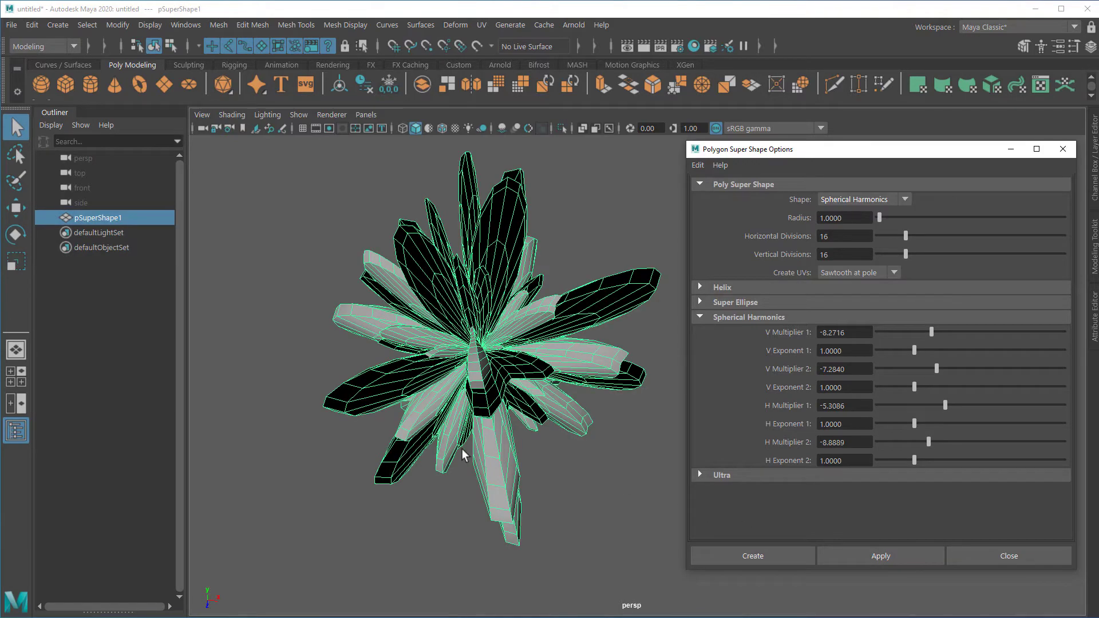
Turn on two-sided lighting for the viewport and inspect the petal-like super shape unselected.
mouse_move(436, 453)
left_mouse_down("alt")
mouse_move(469, 420)
mouse_move(447, 436)
left_mouse_up("alt")
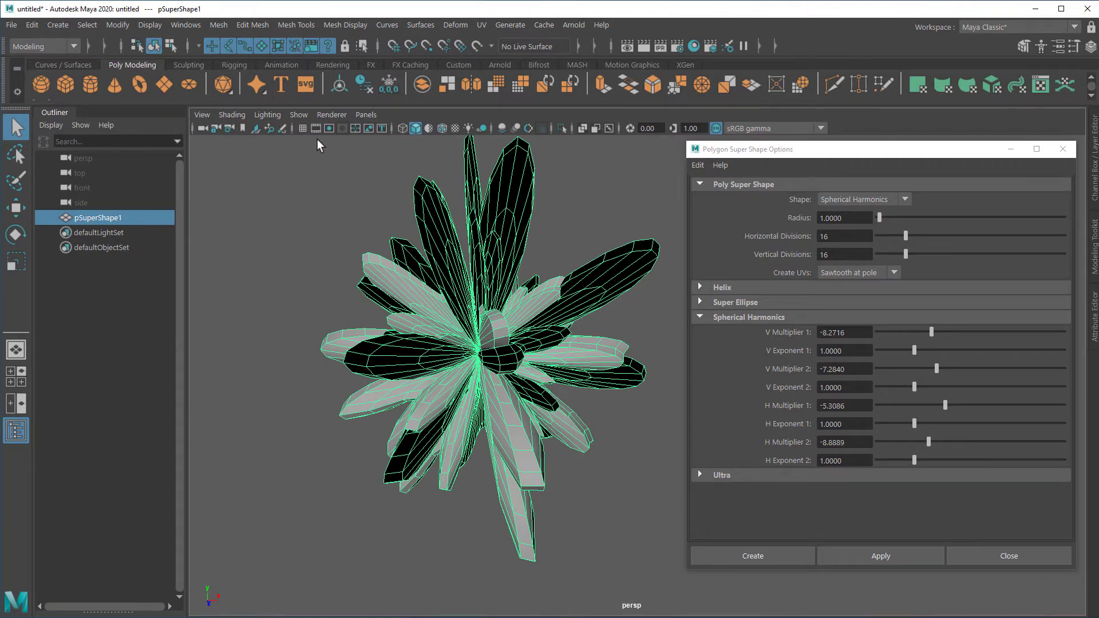
left_click(268, 119)
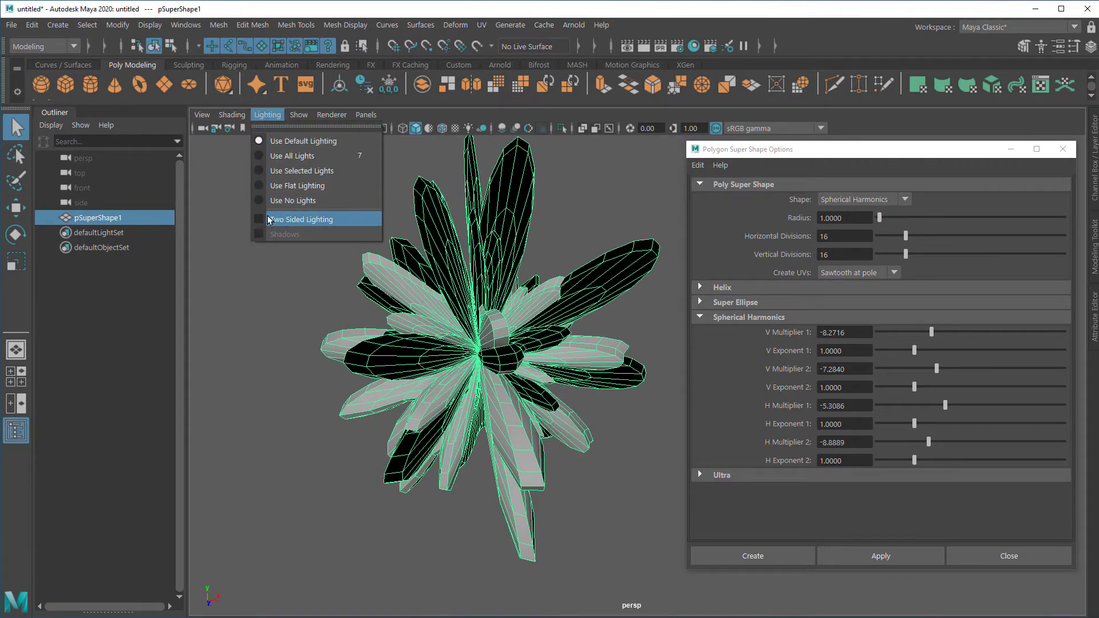
left_click(265, 221)
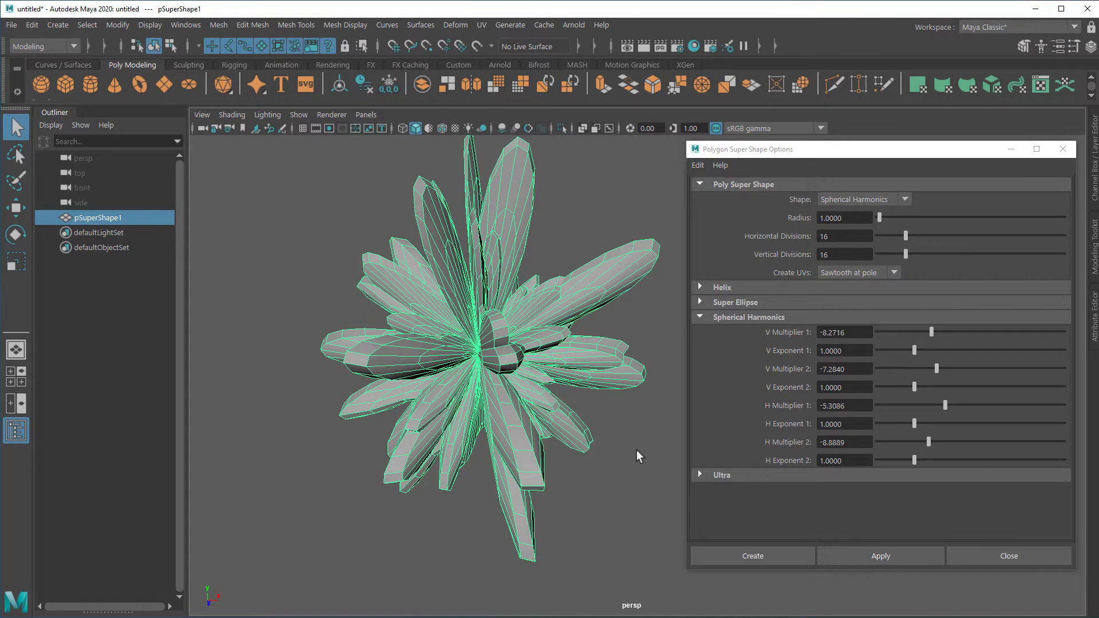
left_click(639, 468)
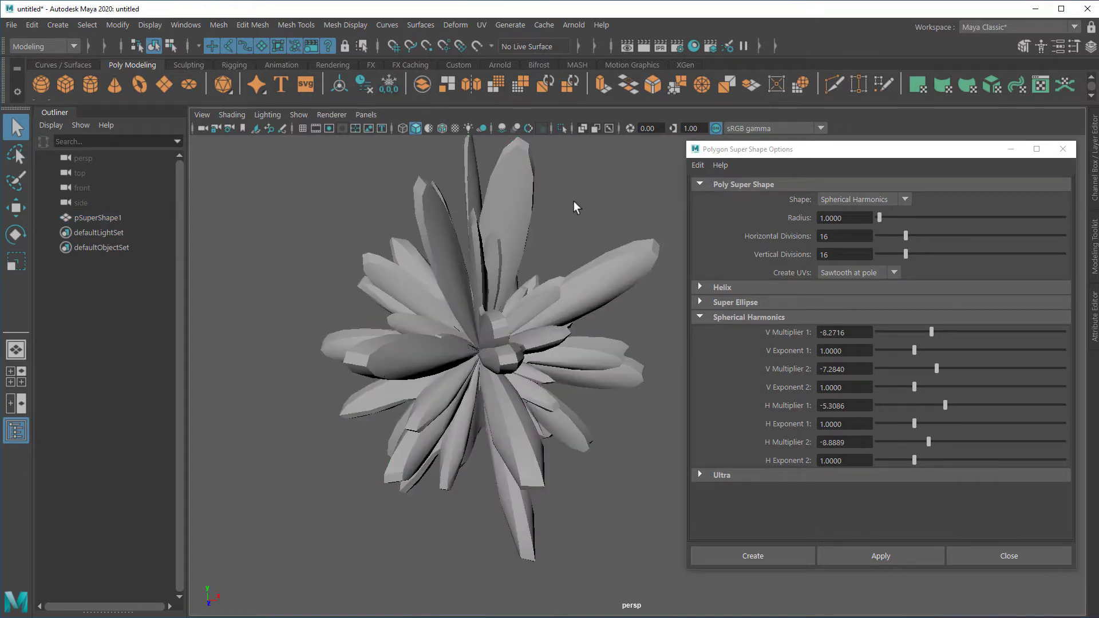
mouse_move(504, 384)
left_mouse_down("alt")
mouse_move(407, 346)
mouse_move(458, 380)
mouse_move(530, 372)
mouse_move(498, 384)
left_mouse_up("alt")
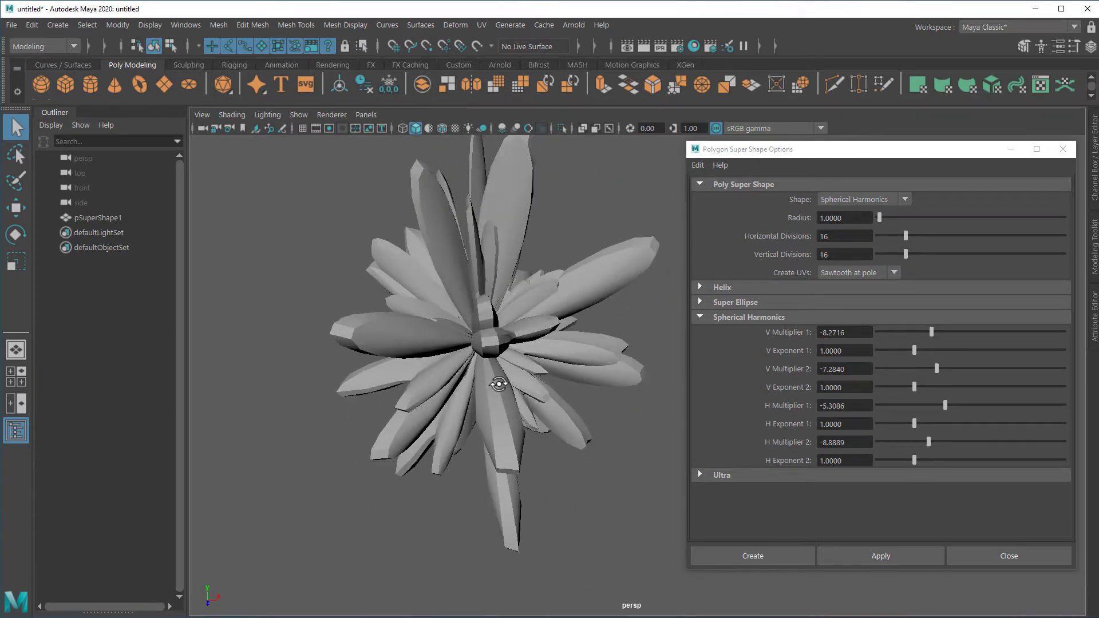
Reset the Super Shape settings and choose Spherical Harmonics as the shape again.
left_click(698, 166)
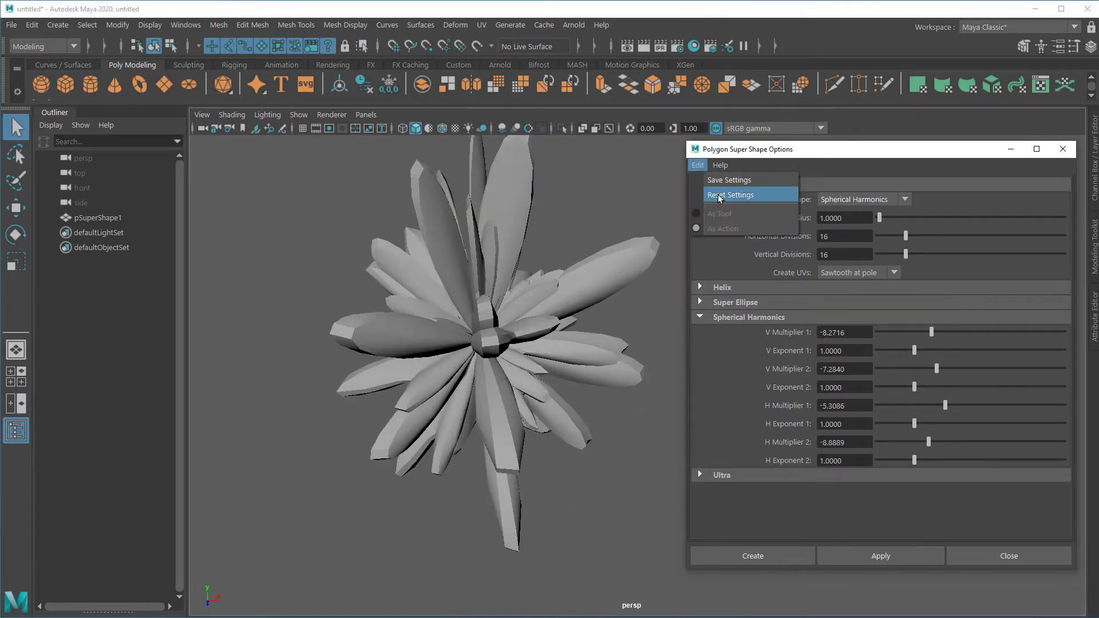
left_click(718, 194)
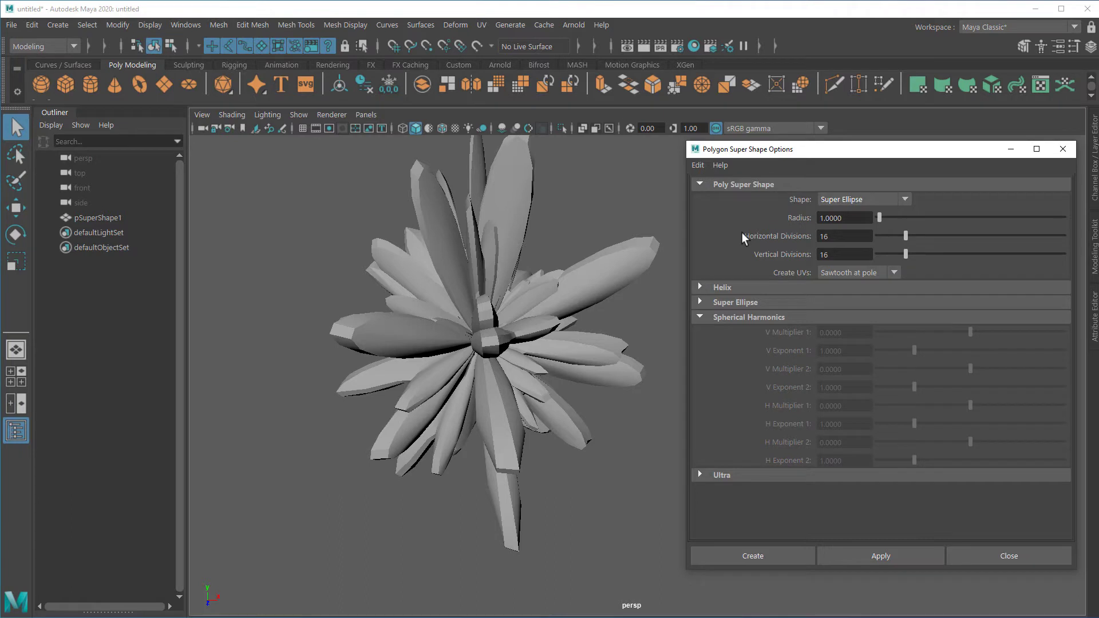
left_click(892, 201)
left_click(876, 230)
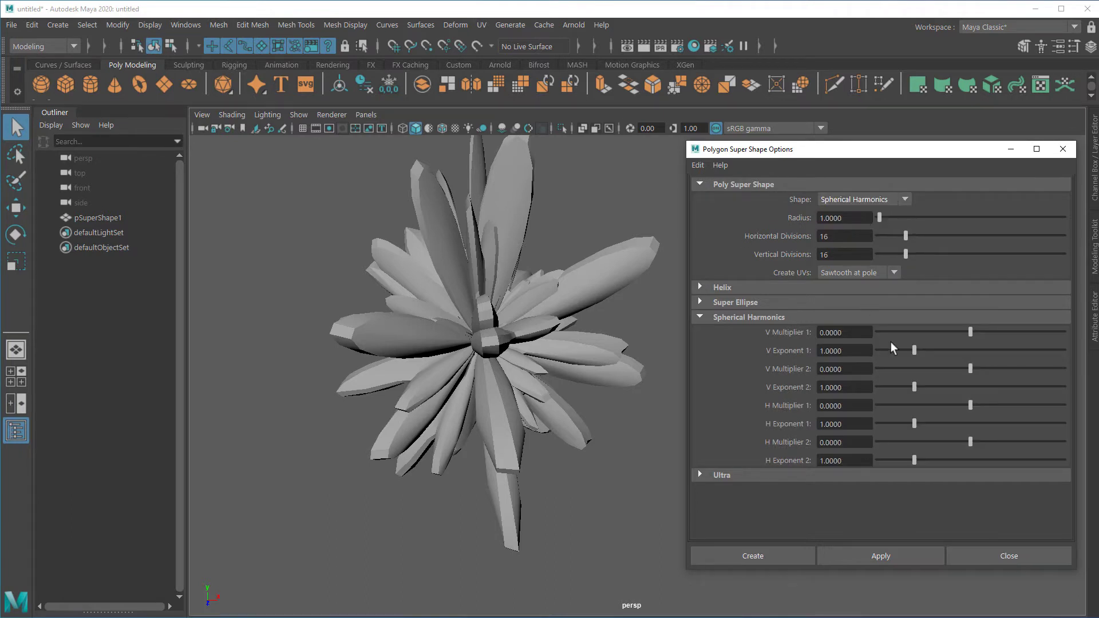
Replace the petal-like shape with a Spherical Harmonics shape using V Exponent 1 of 3.9043 and V Exponent 2 of 3.8889.
left_click_drag(913, 352, 1023, 362)
left_click_drag(916, 387, 1022, 394)
left_click(96, 218)
key("Delete")
left_click(859, 559)
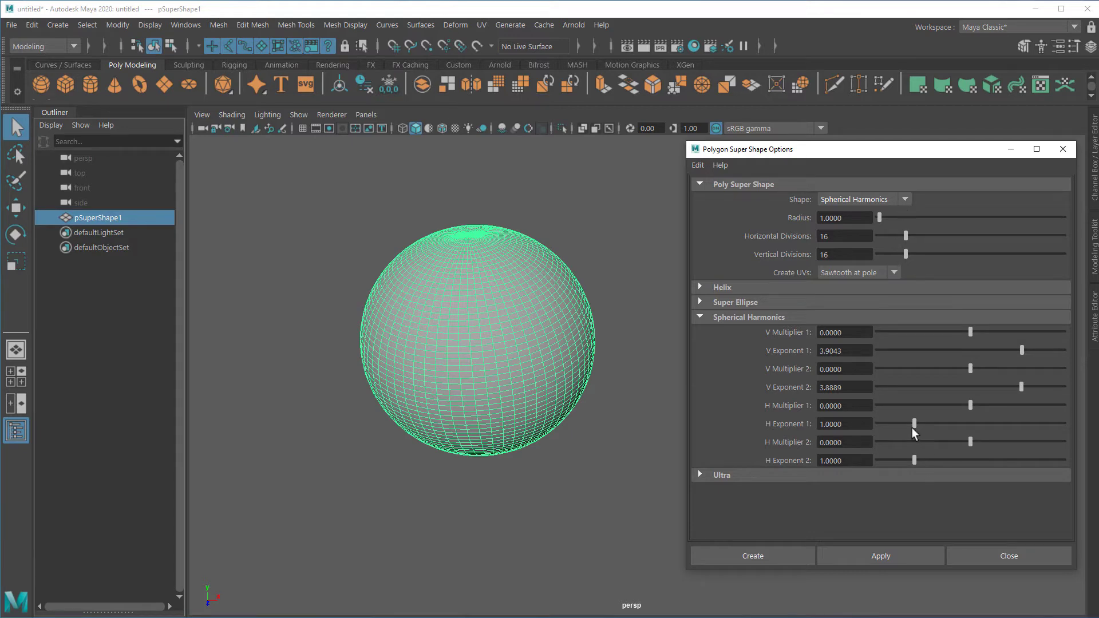
Replace the sphere with one using H Exponent 1 of 1.8827, then delete the new shape as well.
left_click_drag(916, 423, 947, 424)
key("Delete")
left_click(894, 556)
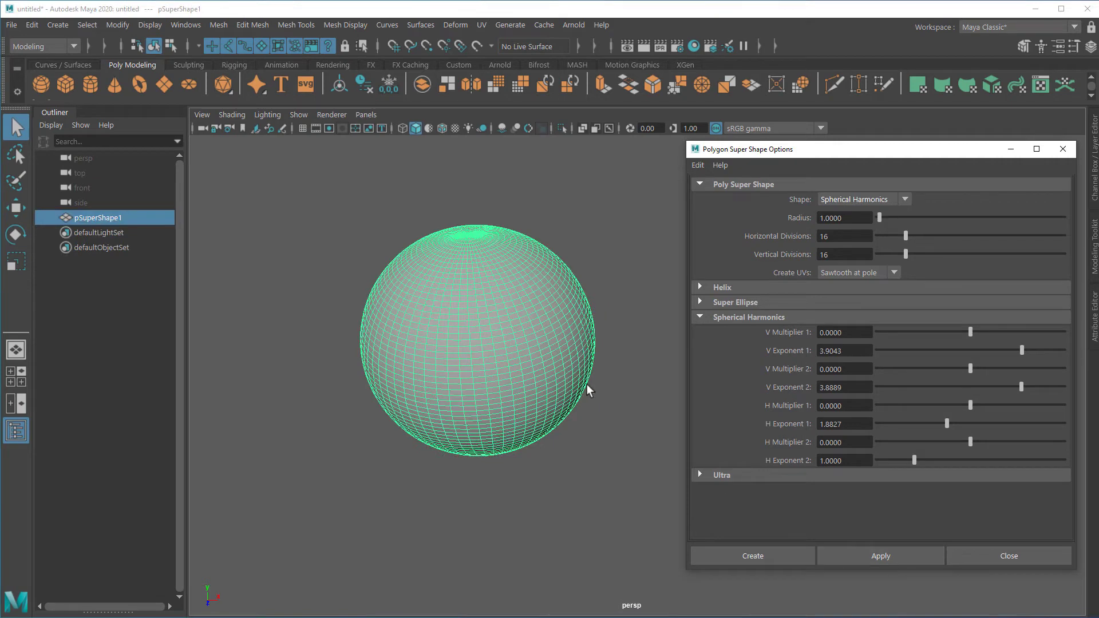
key("Delete")
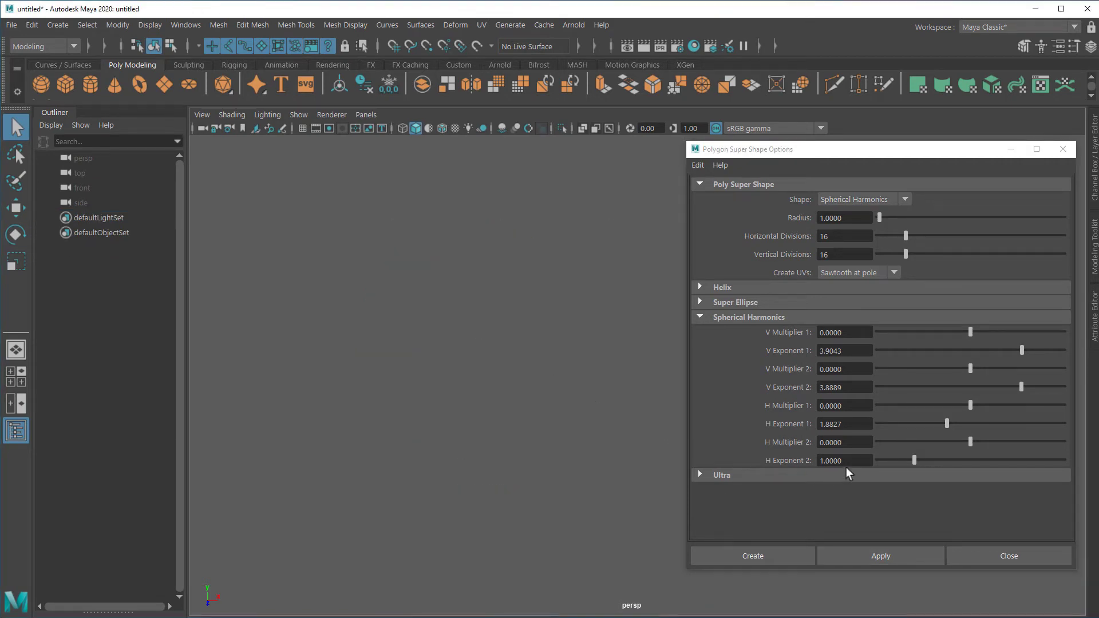
Create a Spherical Harmonics shape with H Exponent 2 raised to 4.2284 and delete it.
left_click_drag(915, 461, 1035, 461)
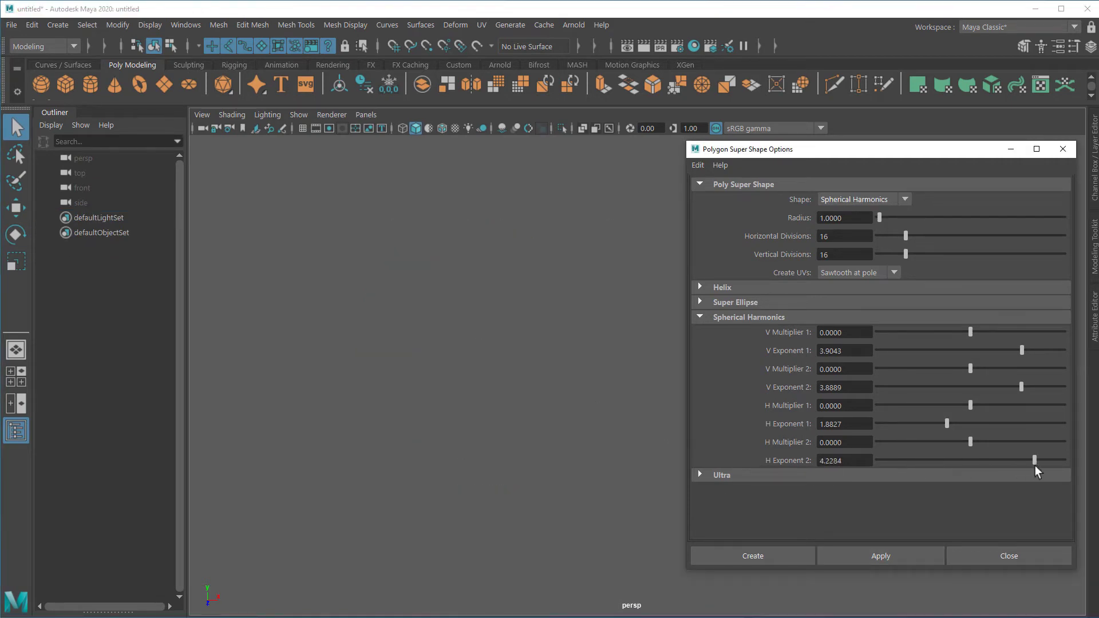
left_click(912, 554)
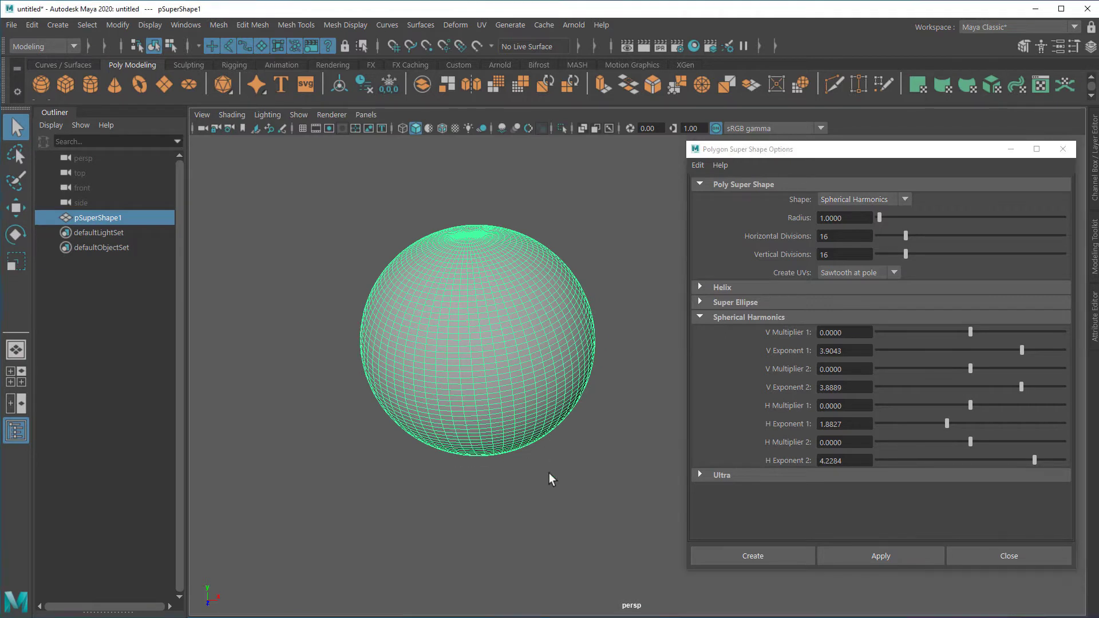
key("Delete")
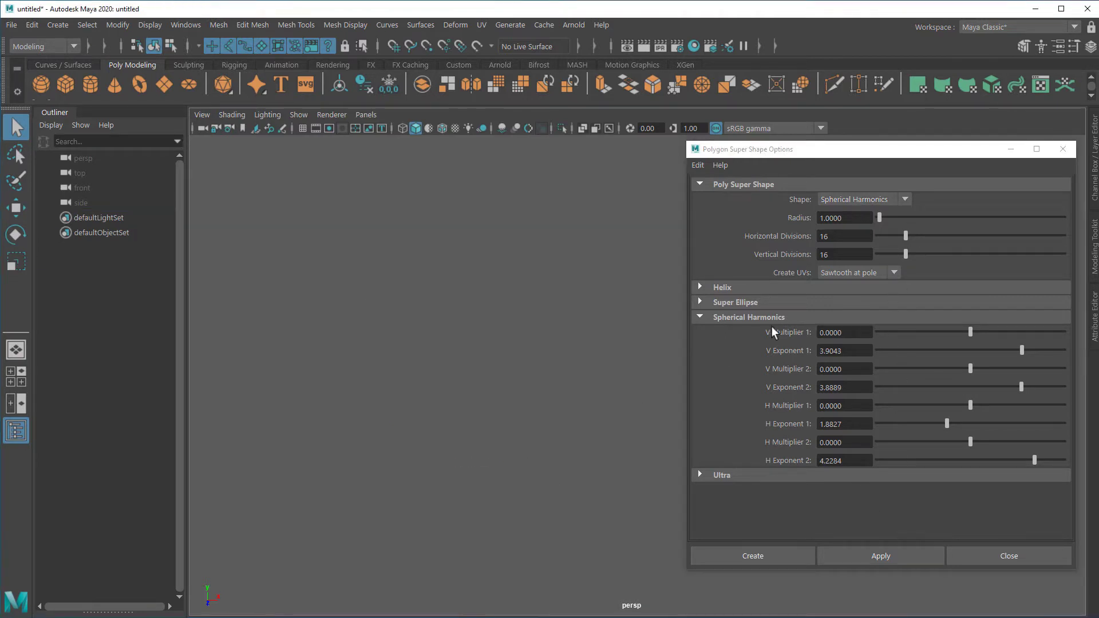
Reset the Super Shape settings, change the shape to Ultra Shape and show only the Ultra parameters.
left_click(698, 165)
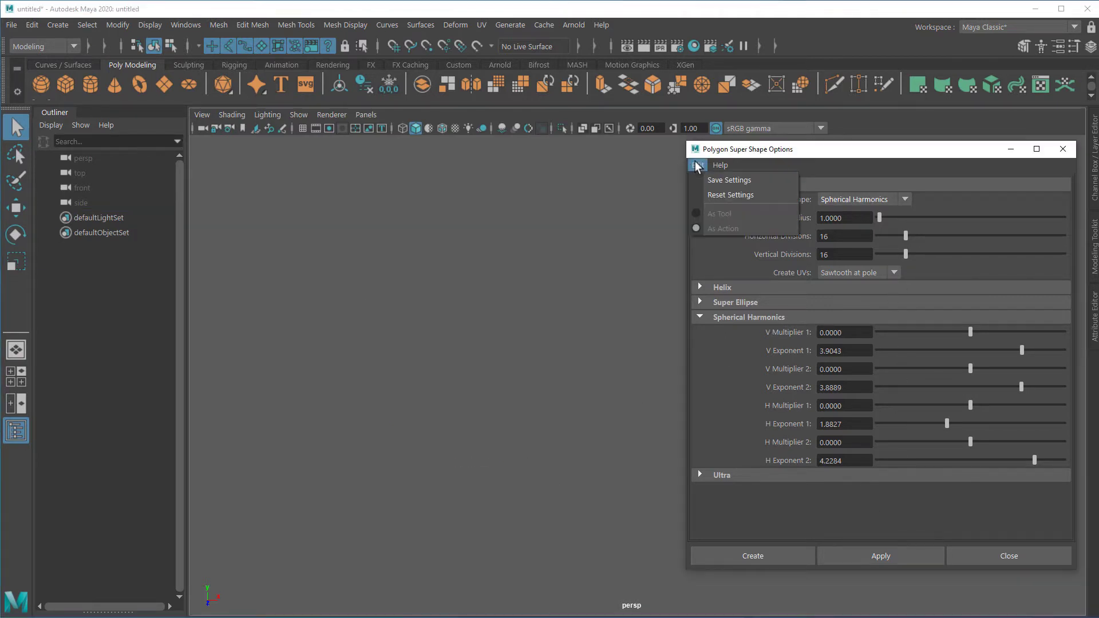
left_click(726, 195)
left_click(904, 196)
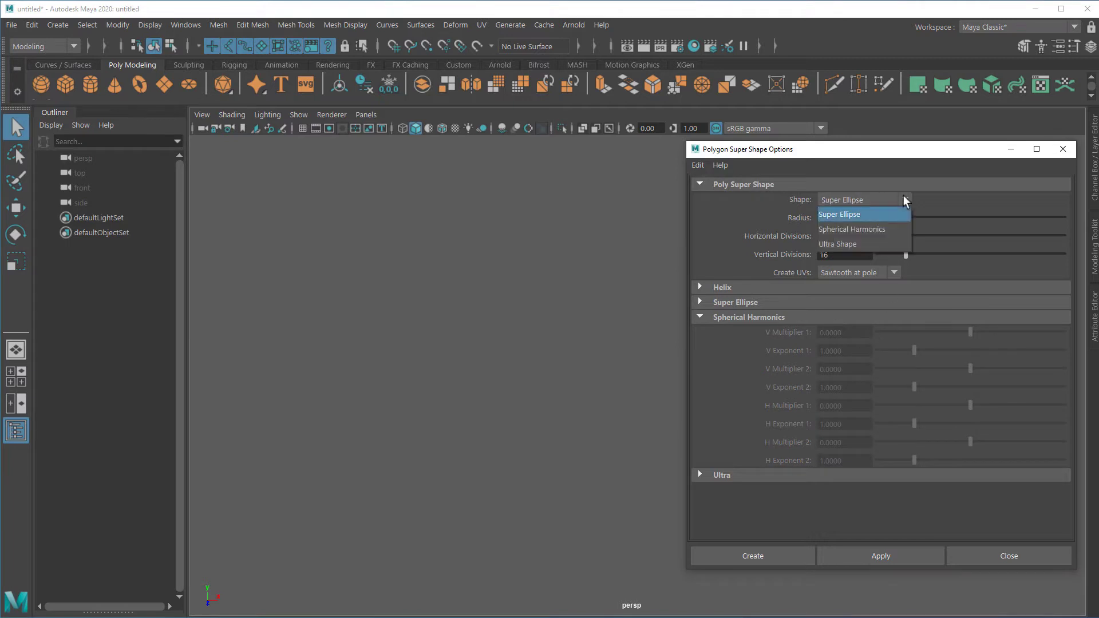
left_click(878, 240)
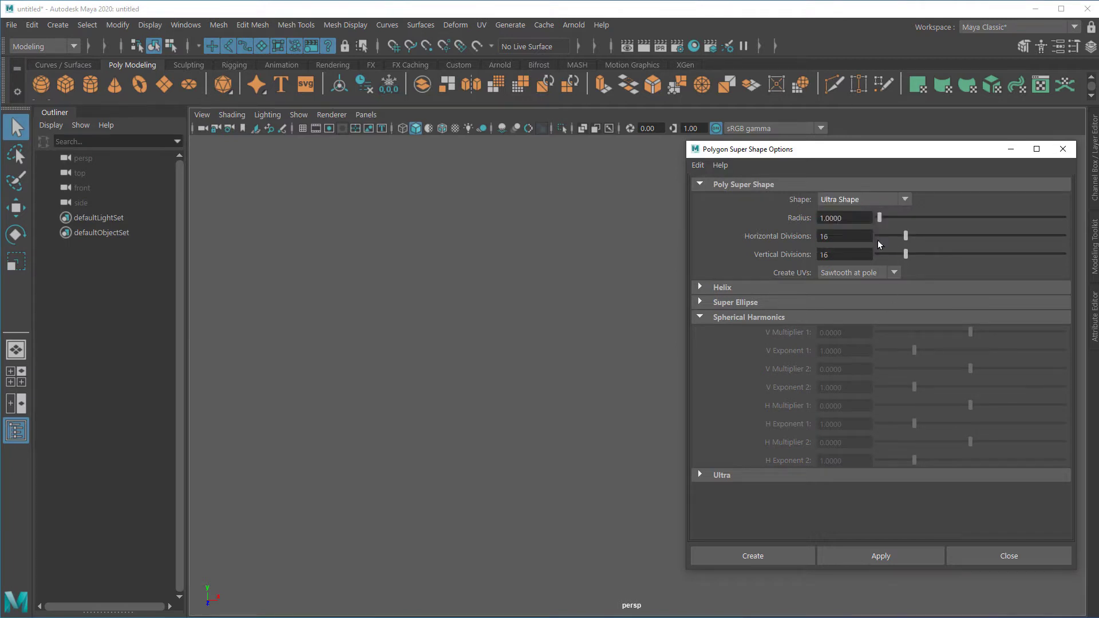
left_click(699, 317)
left_click(700, 333)
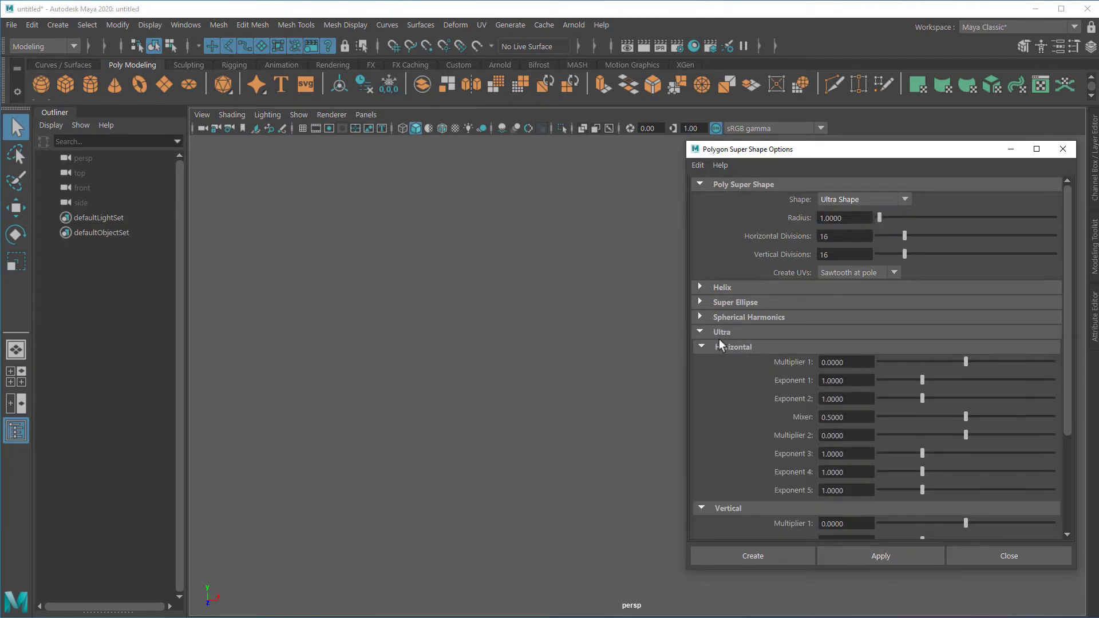
Create an Ultra Shape with the default settings and delete it.
left_click(879, 558)
left_click_drag(372, 223, 573, 489)
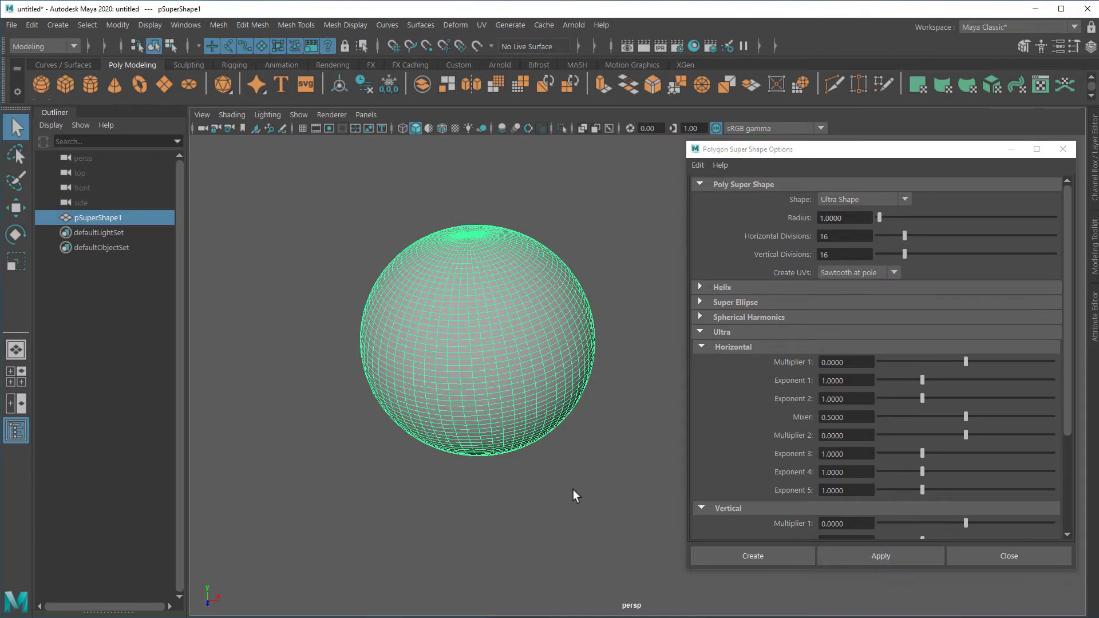
key("Delete")
Create an Ultra Shape with horizontal Multiplier 1 -20.2649, Exponent 1 2.3311, Exponent 2 3.2450 and Multiplier 2 -11.7219.
left_click_drag(966, 362, 1020, 401)
left_click_drag(966, 435, 932, 436)
left_click(896, 560)
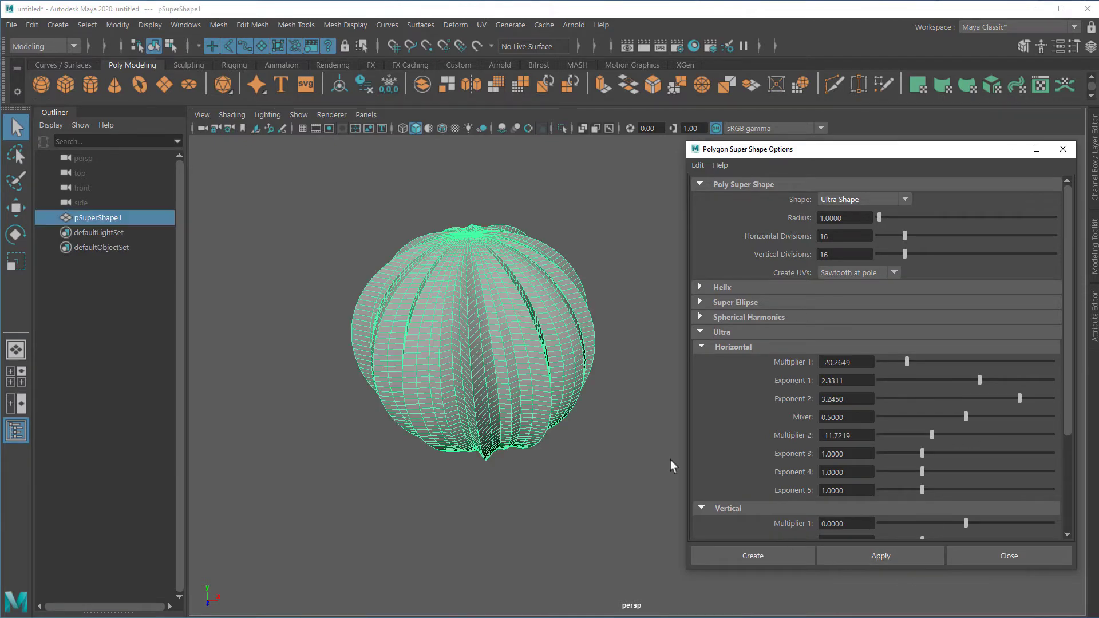
Look over the Ultra Shape's vertical parameters, collapse both parameter groups and inspect the ribbed shape unselected.
mouse_move(511, 473)
left_mouse_down("alt")
mouse_move(513, 439)
mouse_move(557, 398)
mouse_move(491, 517)
mouse_move(517, 486)
mouse_move(513, 463)
mouse_move(501, 480)
left_mouse_up("alt")
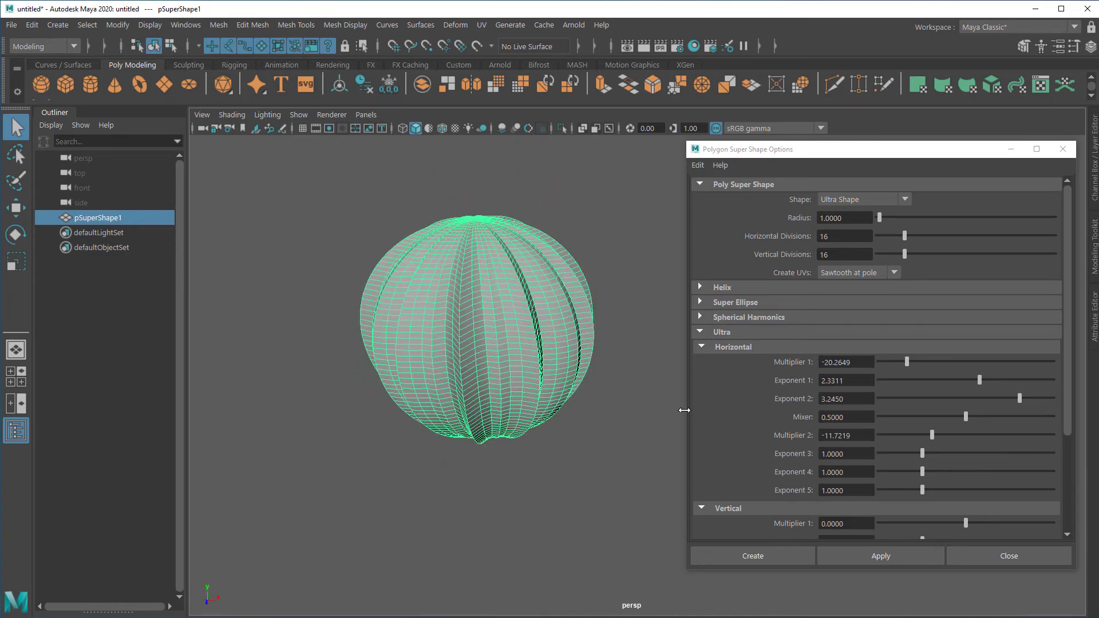
left_click(700, 348)
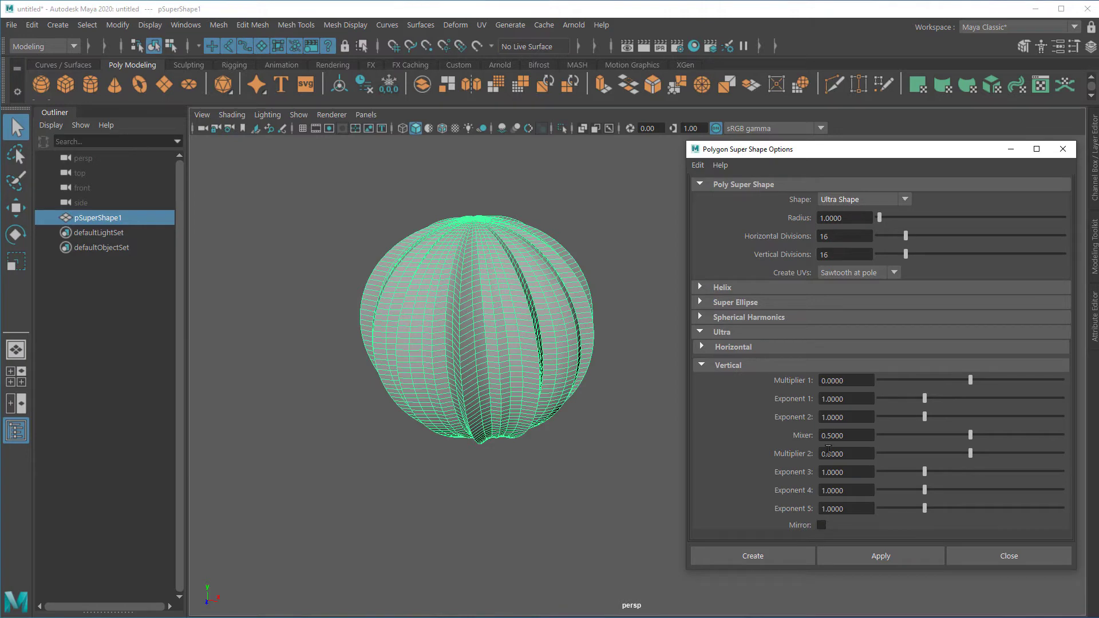
left_click(703, 366)
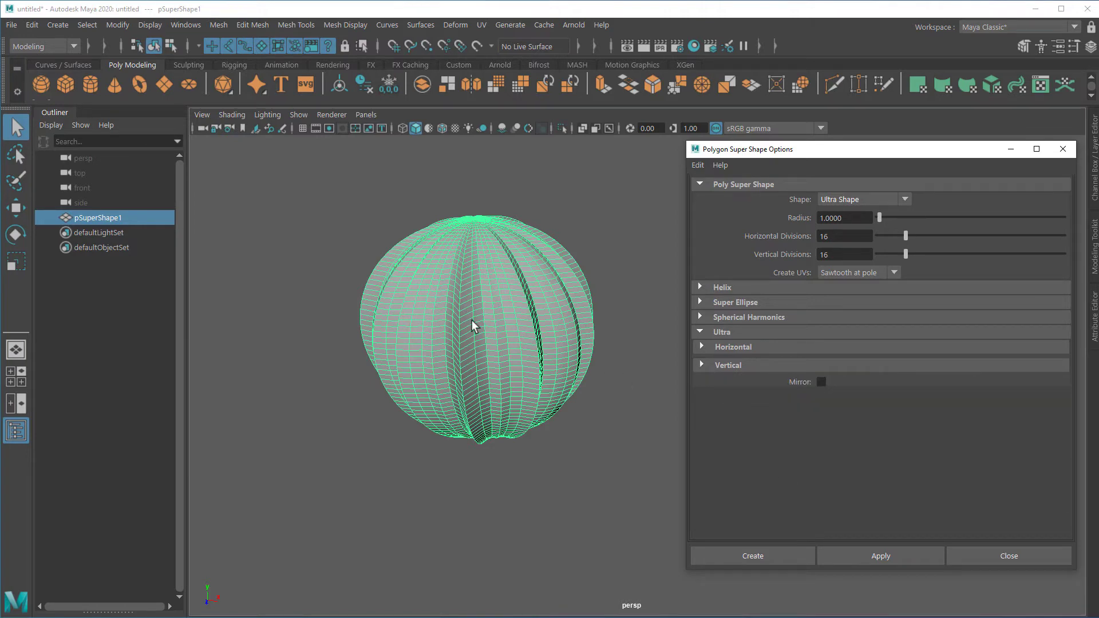
left_click_drag(632, 378, 555, 354, "alt")
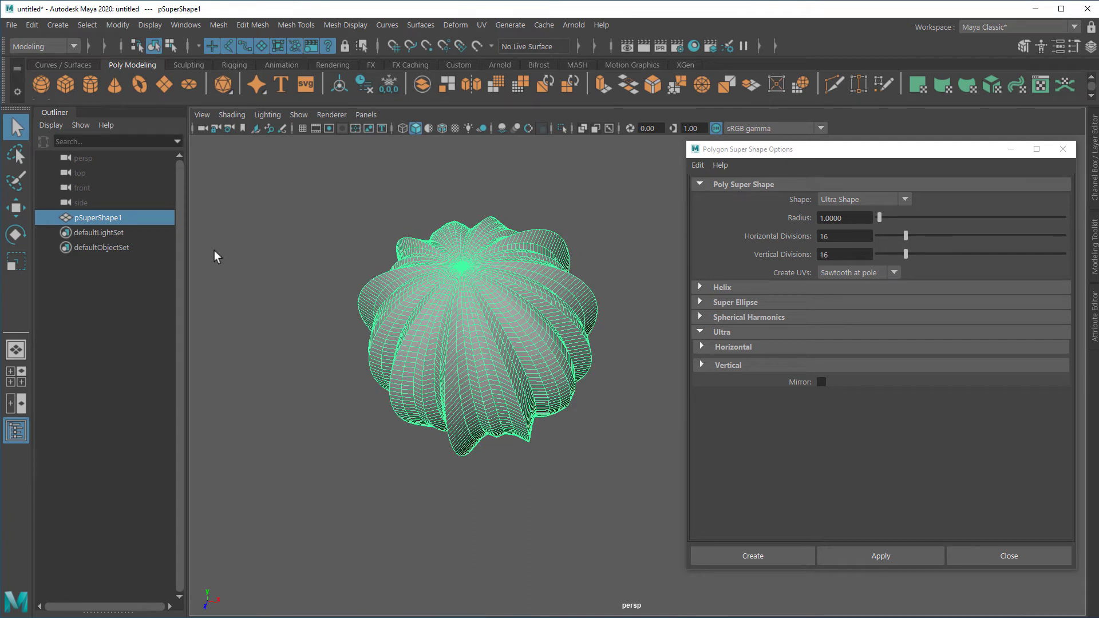
left_click(265, 262)
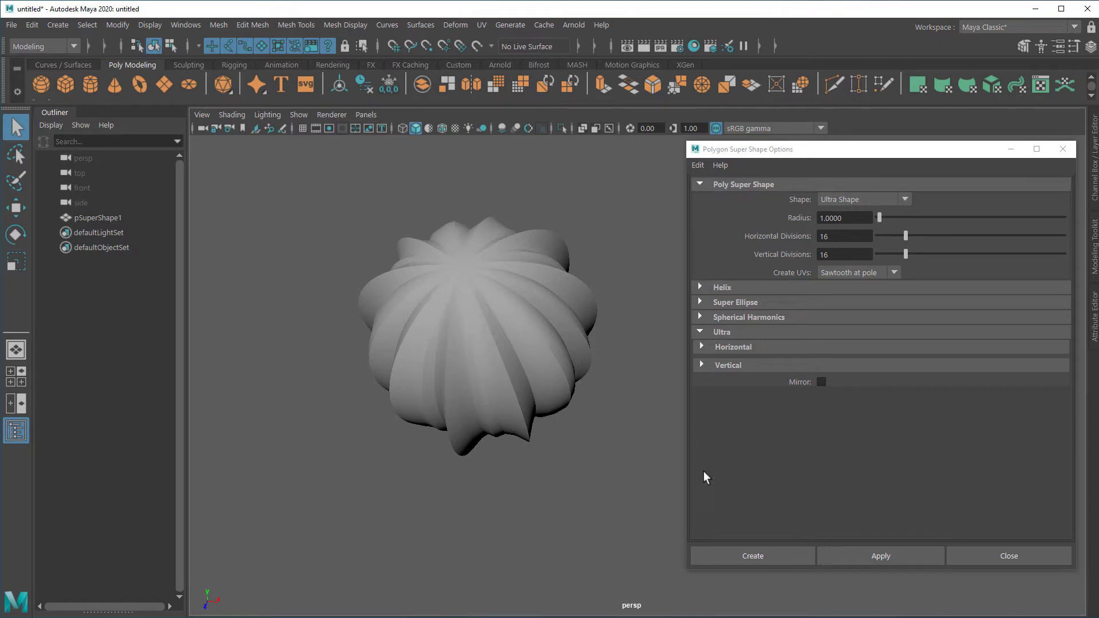
Close the Super Shape options and delete the ribbed Ultra Shape.
left_click(1004, 556)
left_click_drag(364, 210, 638, 462)
key("Delete")
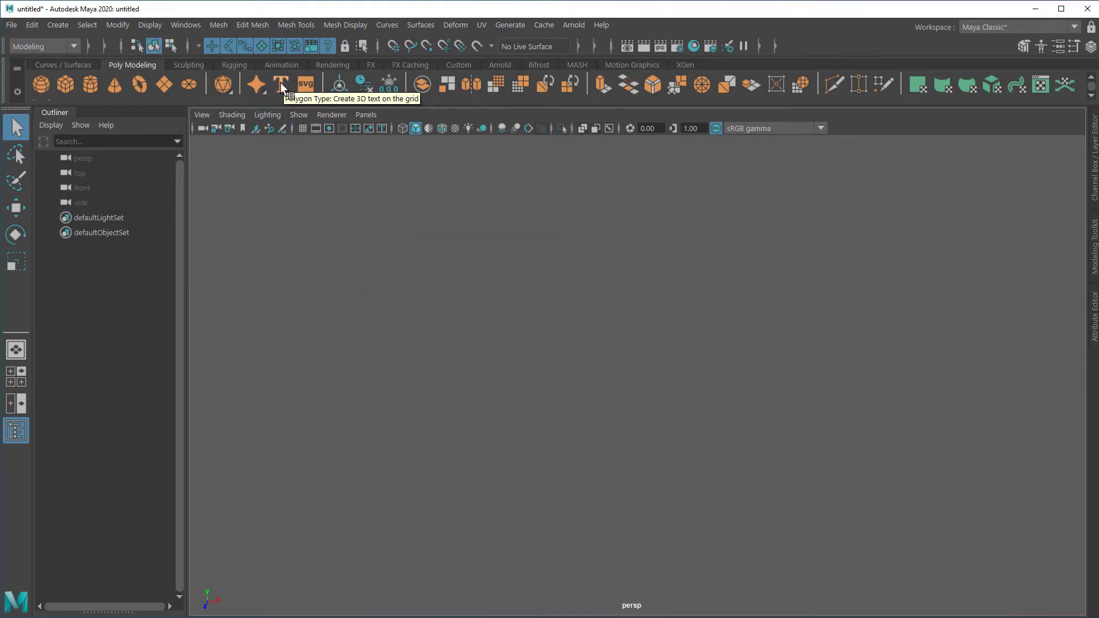
Show the viewport grid and create a polygon Type object with the default text "3D Type".
left_click(303, 128)
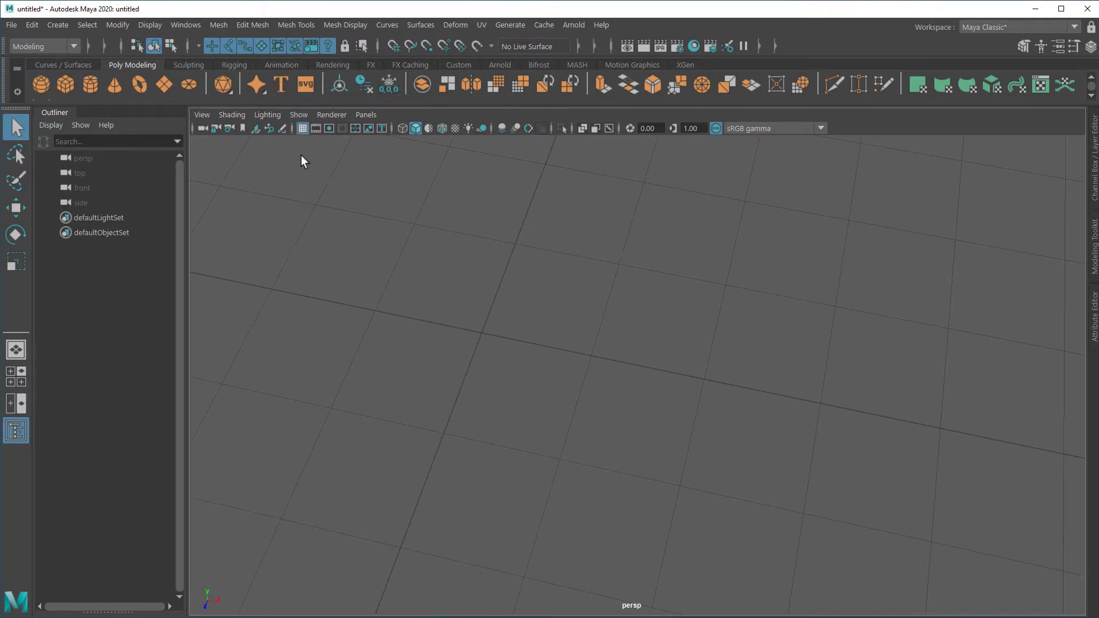
scroll(395, 352, "down", 10)
left_click(286, 86)
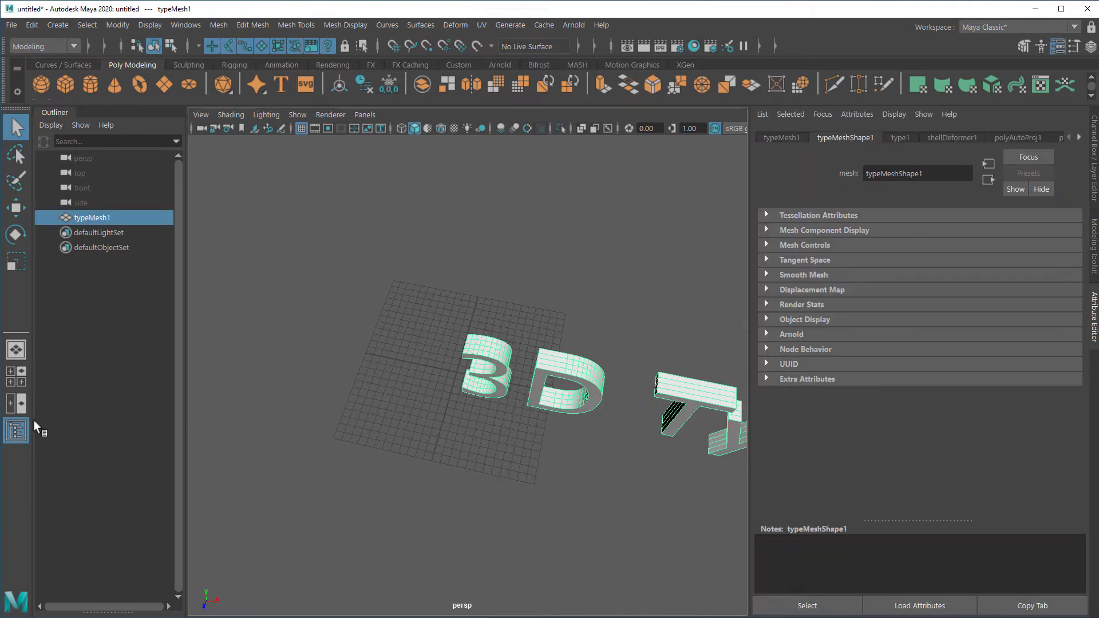
Hide the Outliner and examine the mesh of the letters D and T up close.
left_click(16, 430)
left_click_drag(482, 477, 482, 423, "alt")
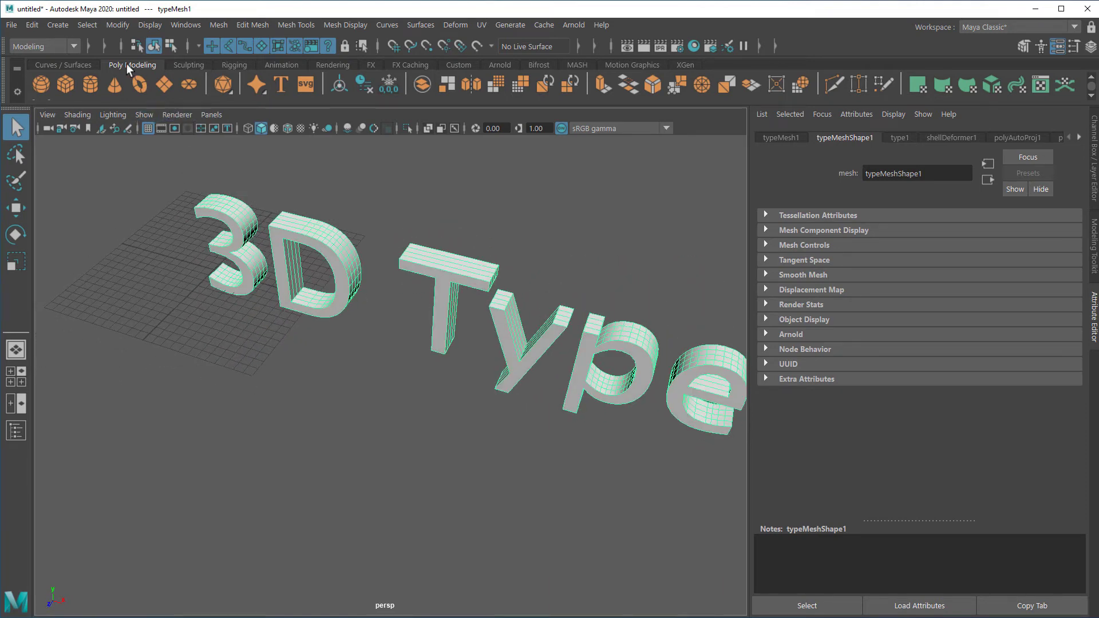
scroll(288, 321, "up", 5)
middle_click_drag(334, 228, 317, 331, "alt")
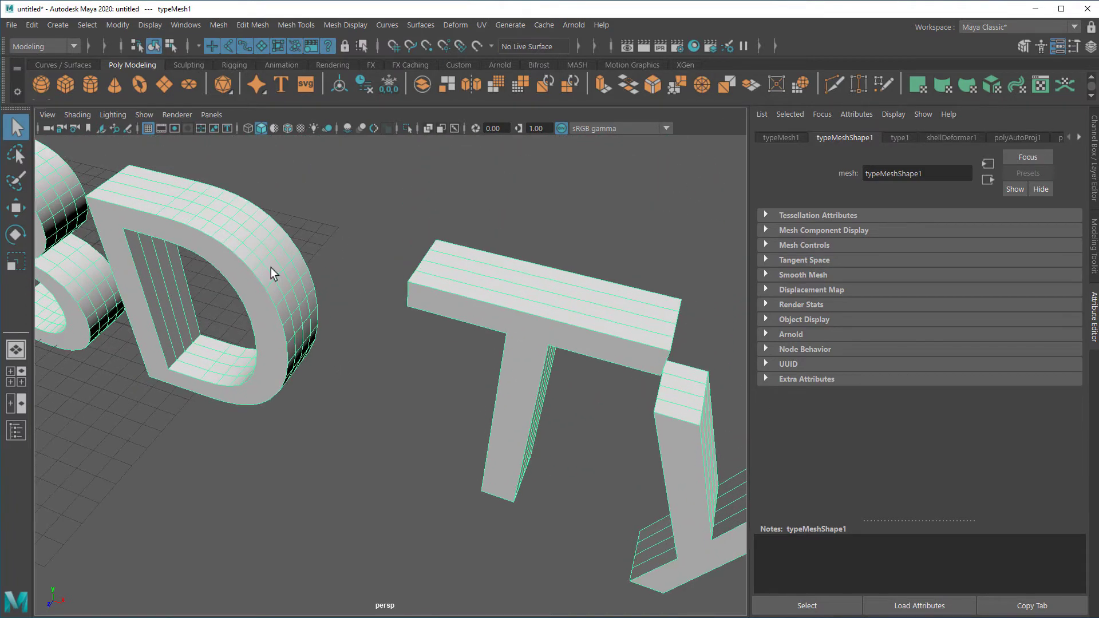
Try to move a single face on the curved side of the letter D, undo the move and clear the selection.
left_click(1093, 245)
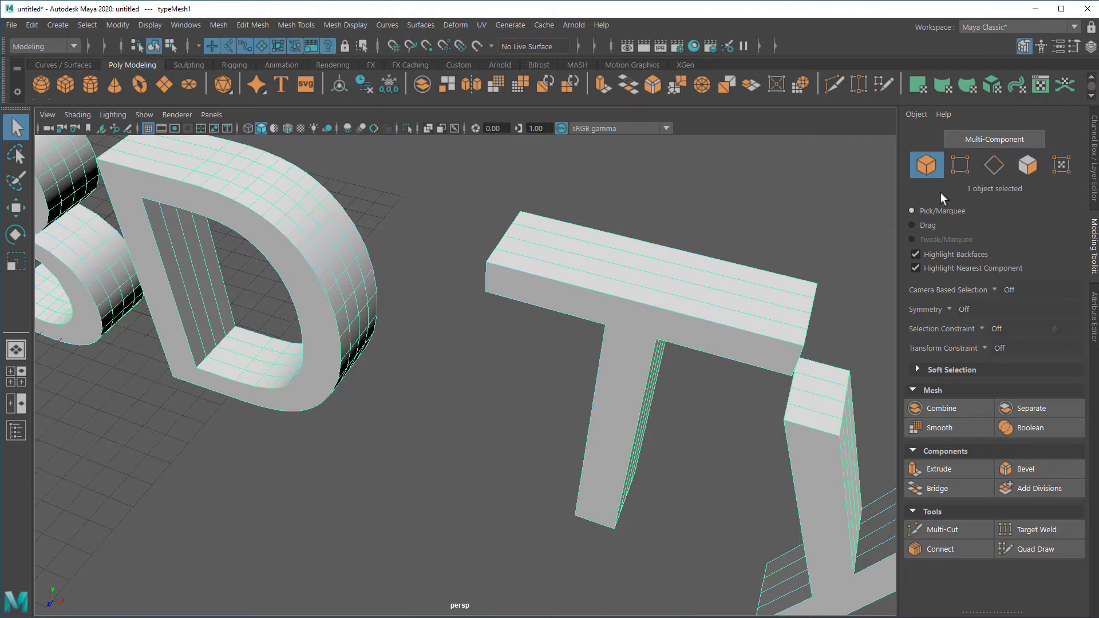
left_click(1026, 172)
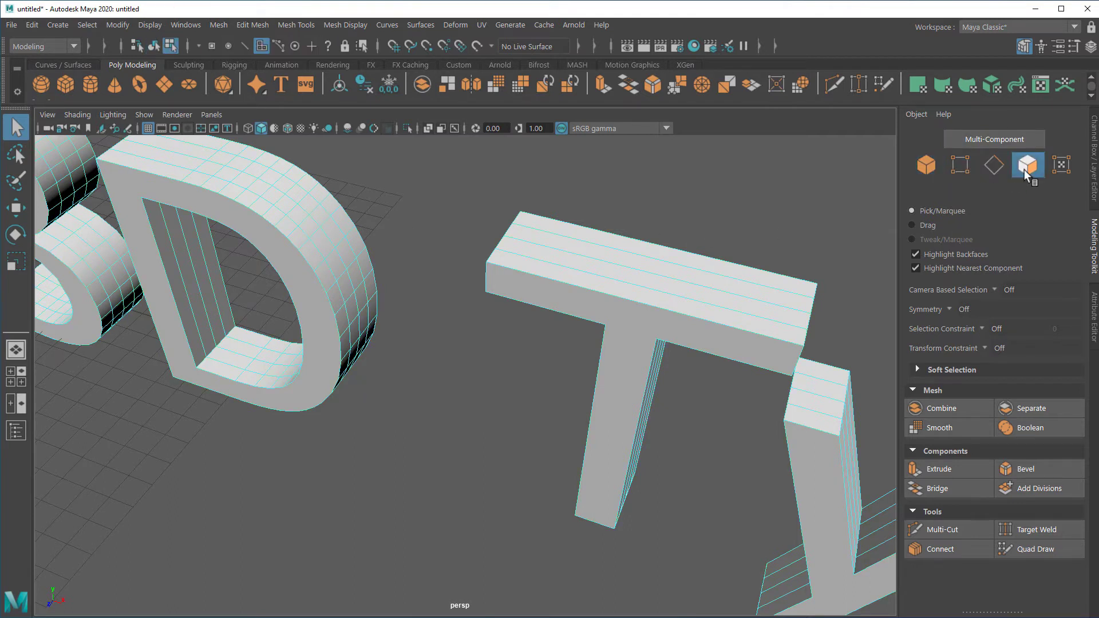
left_click(331, 230)
key("w")
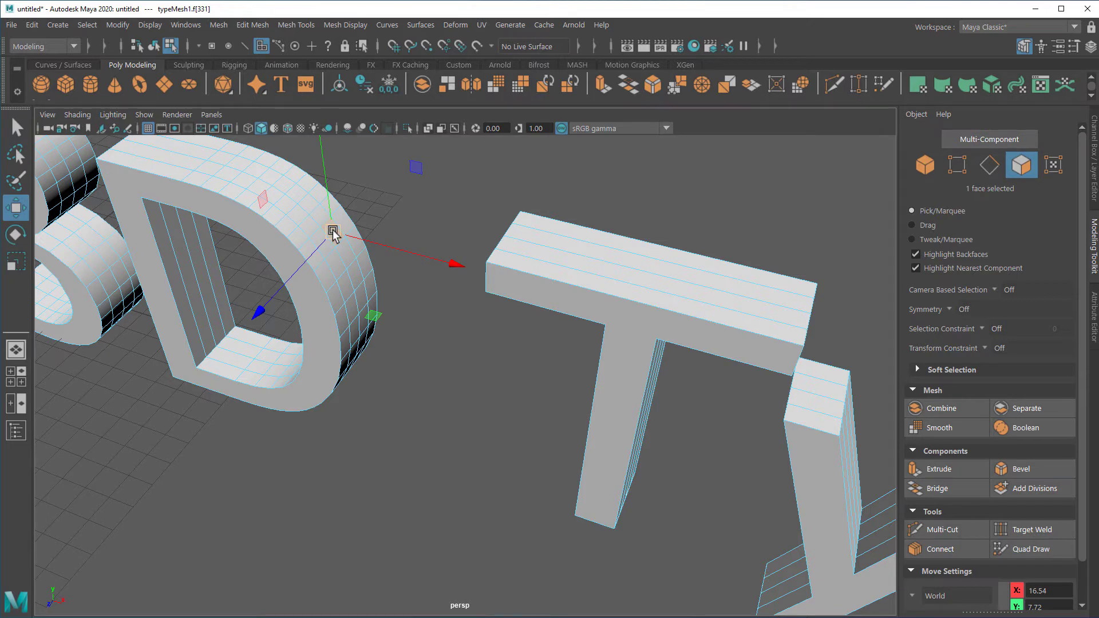
left_click_drag(333, 233, 398, 261)
key("ctrl+z")
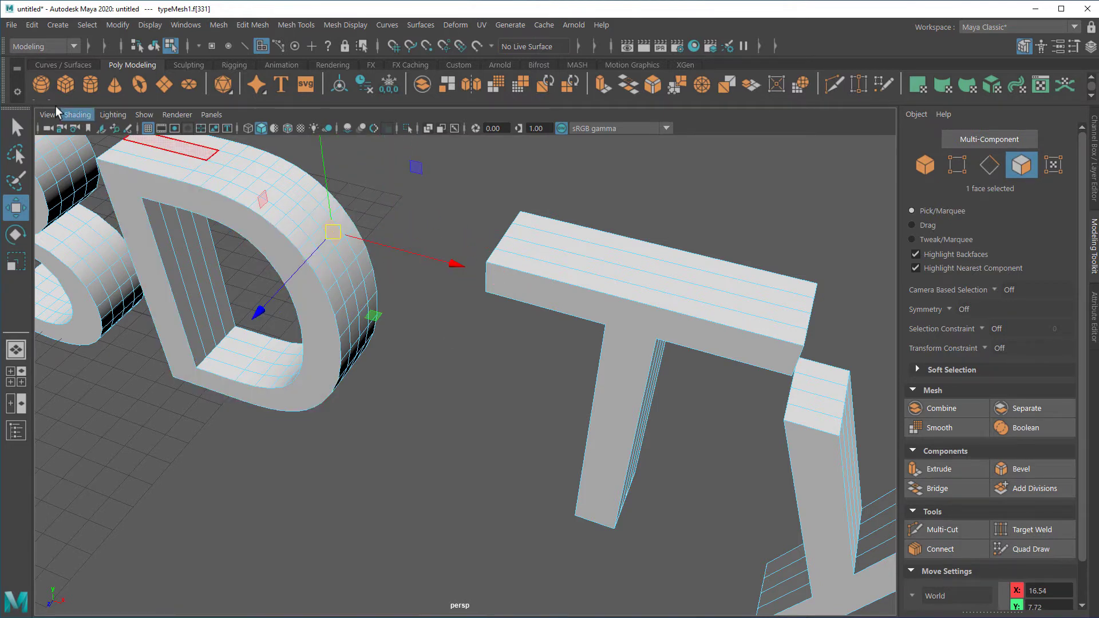
left_click(16, 127)
left_click(425, 345)
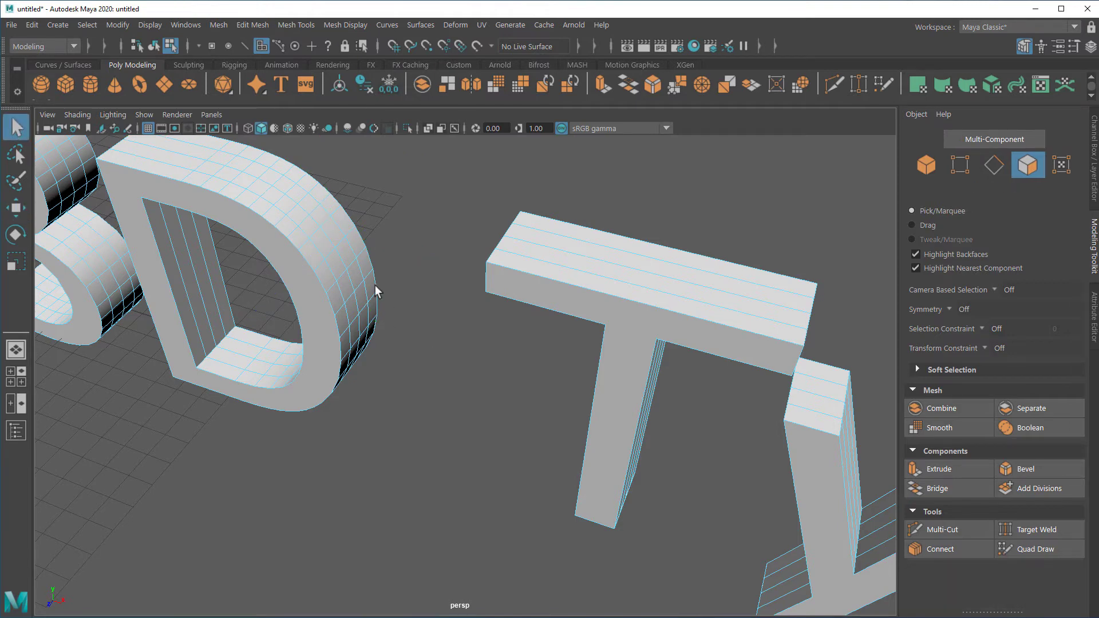
Return the 3D Type mesh to object selection mode and show its attributes.
scroll(363, 344, "down", 5)
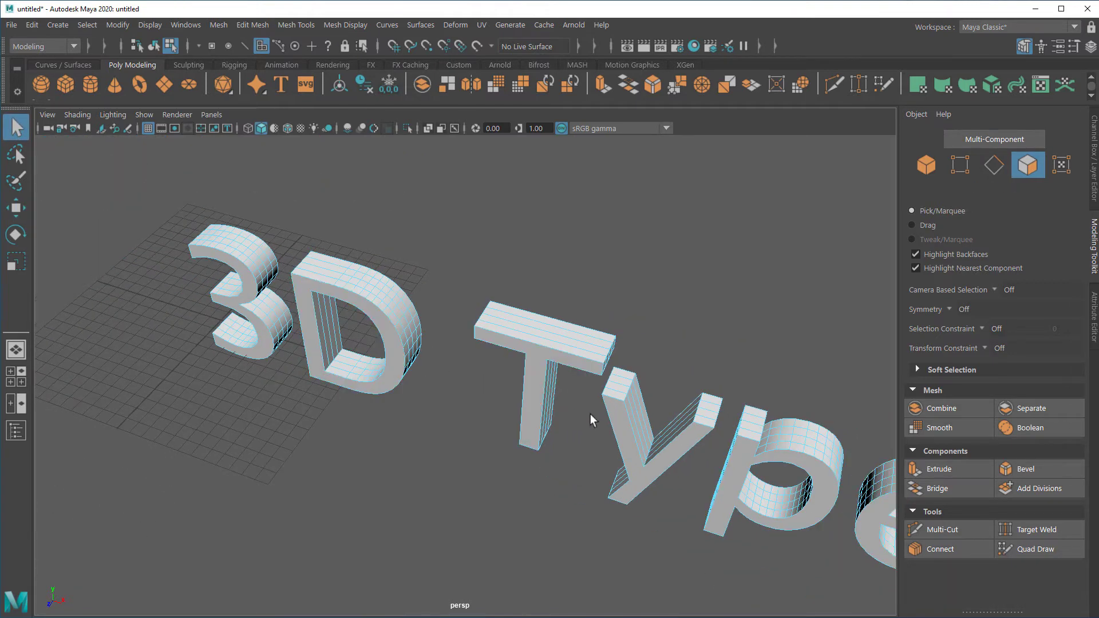
middle_click_drag(694, 447, 538, 431, "alt")
left_click_drag(532, 428, 510, 412, "alt")
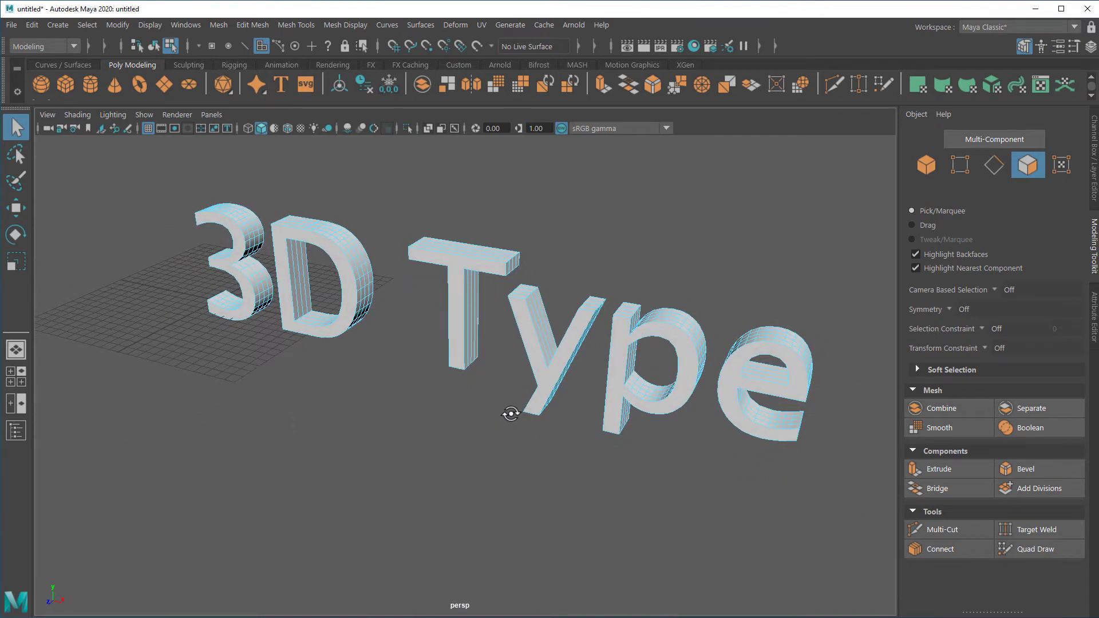
left_click(1094, 307)
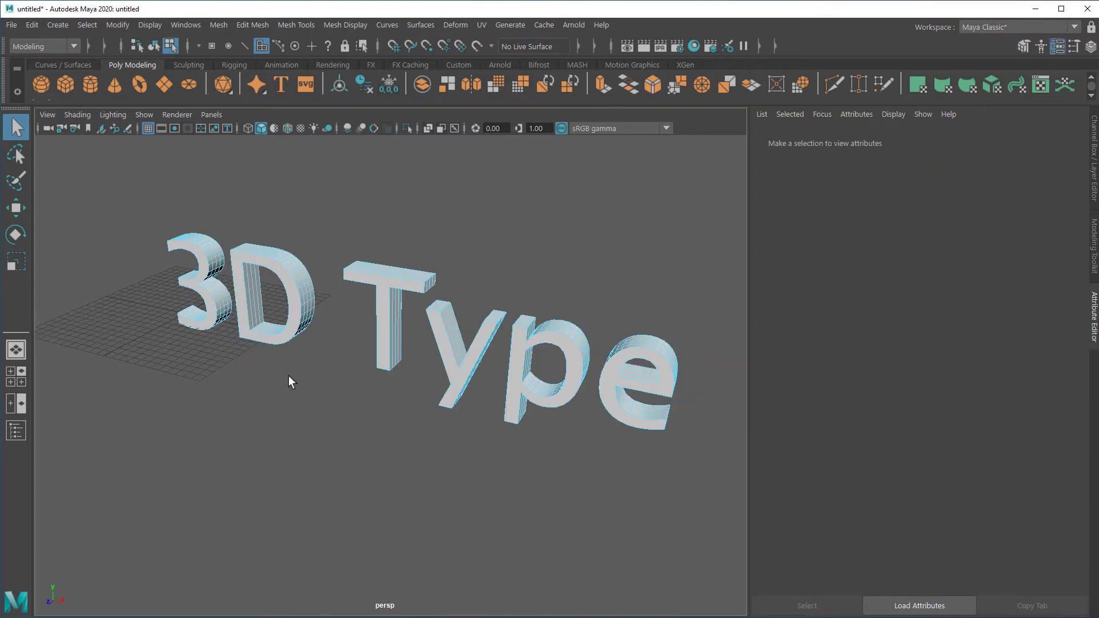
right_click_drag(205, 262, 277, 171)
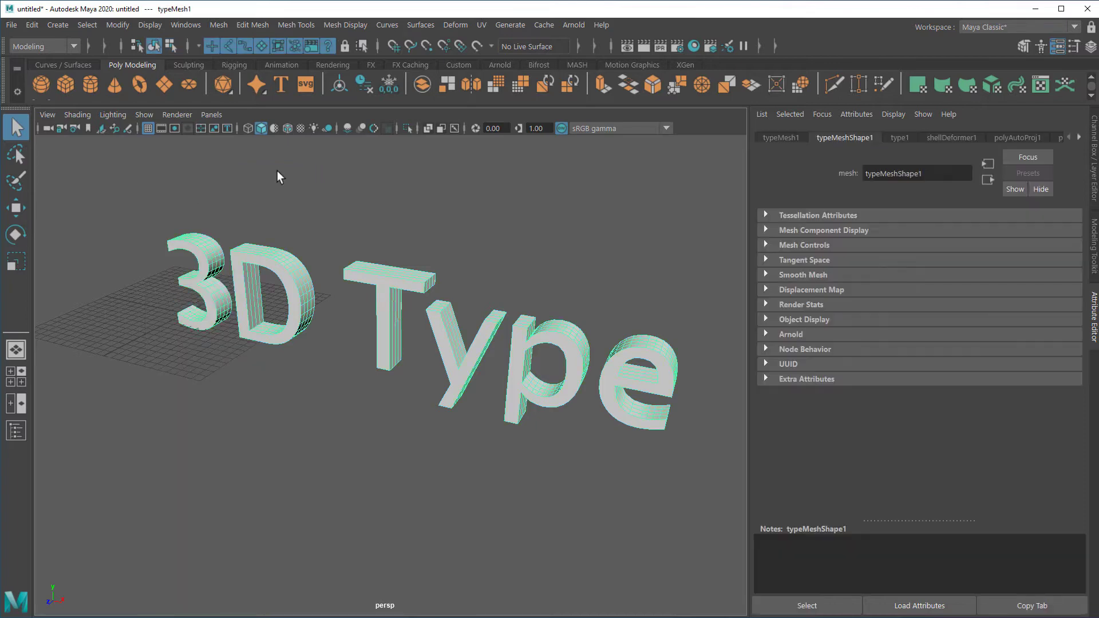
left_click(1094, 235)
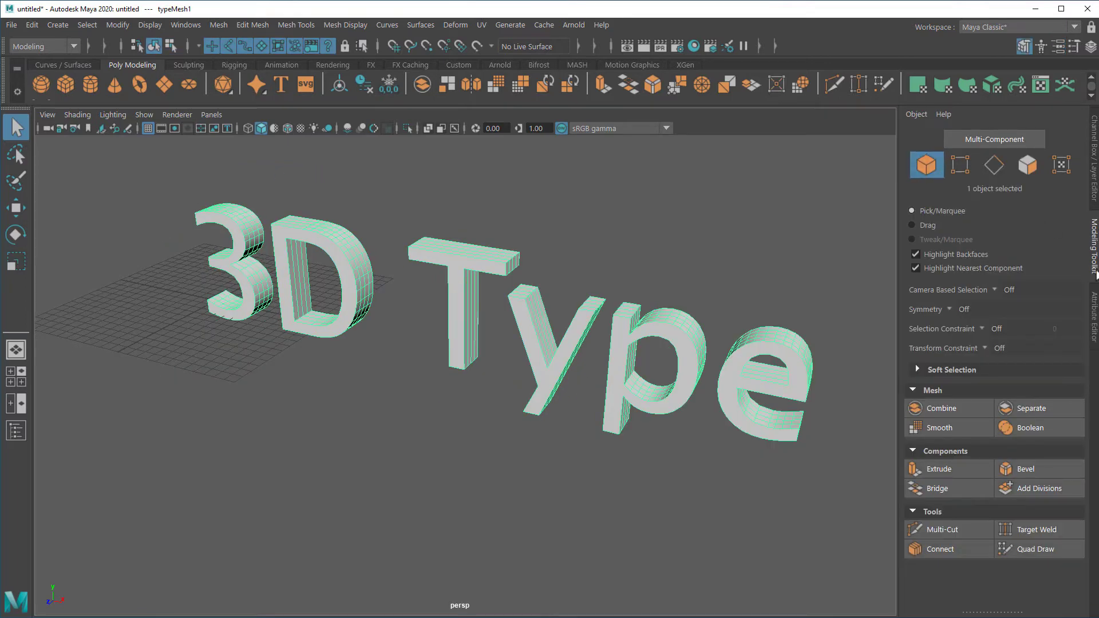
left_click(1094, 318)
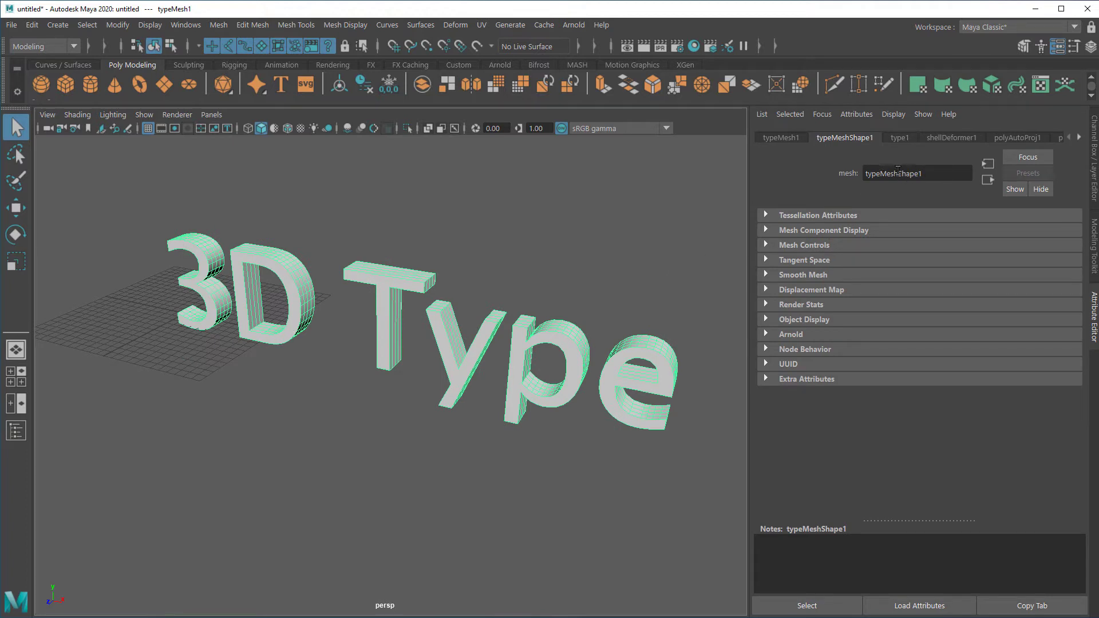
Look over the text mesh's transform attributes, its display settings and its shape node's attribute groups.
left_click(780, 138)
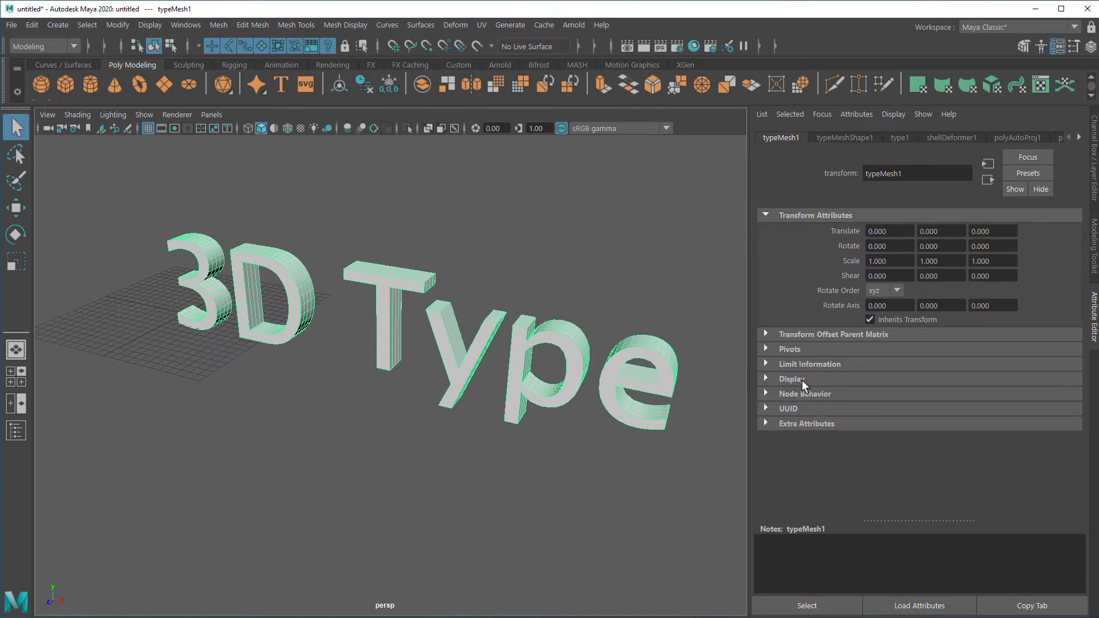
left_click(768, 378)
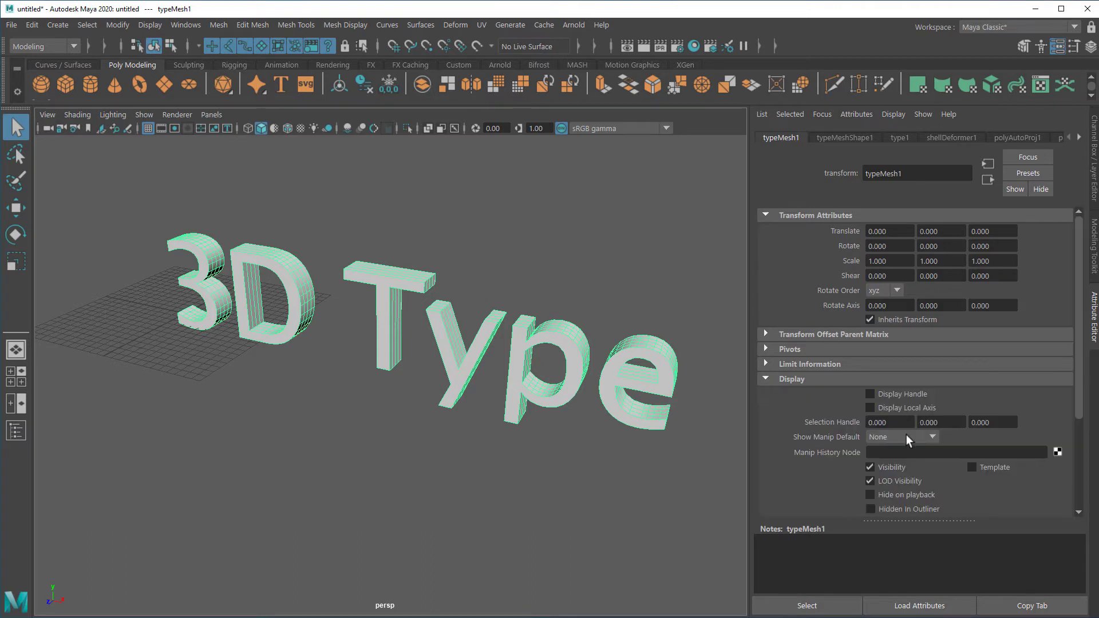
left_click(767, 377)
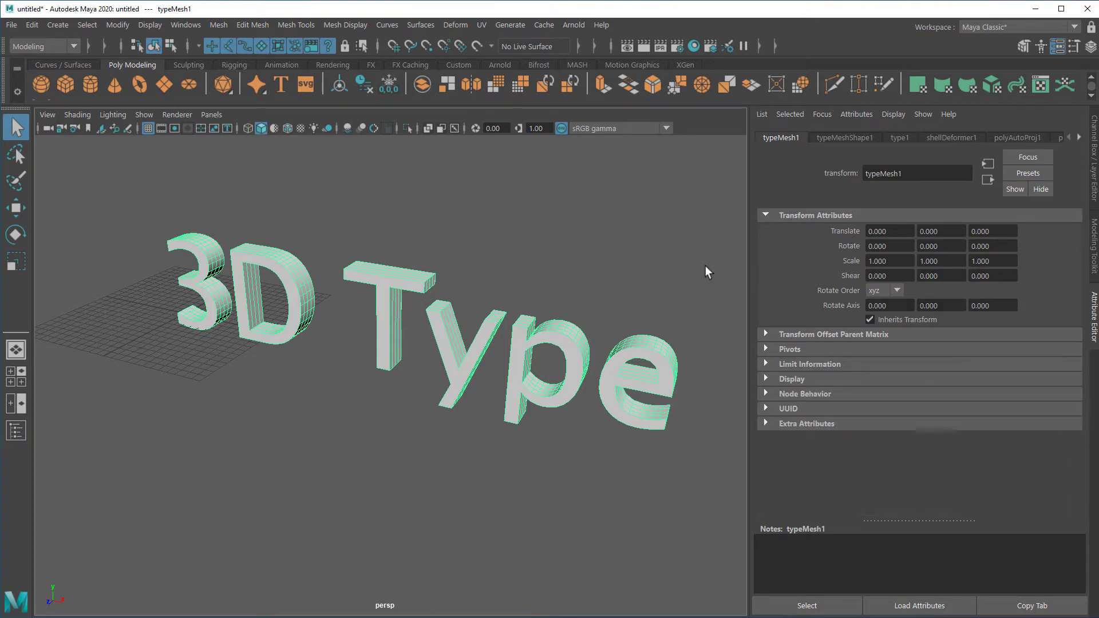
left_click(844, 140)
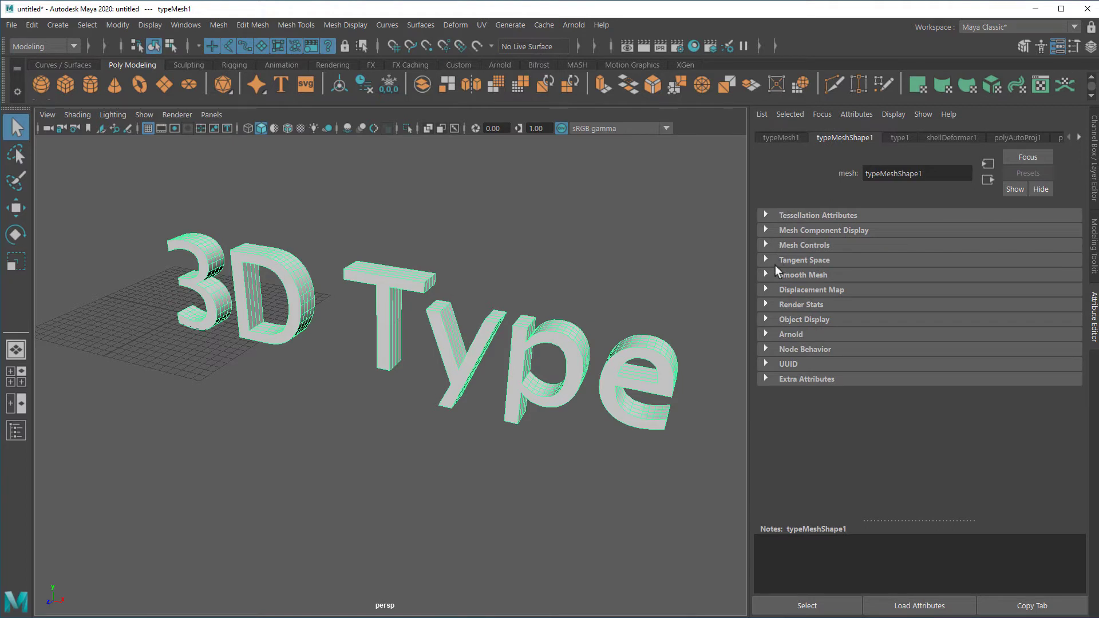
Replace the type node's text with a first name, capitalising its first and last letters.
left_click(899, 139)
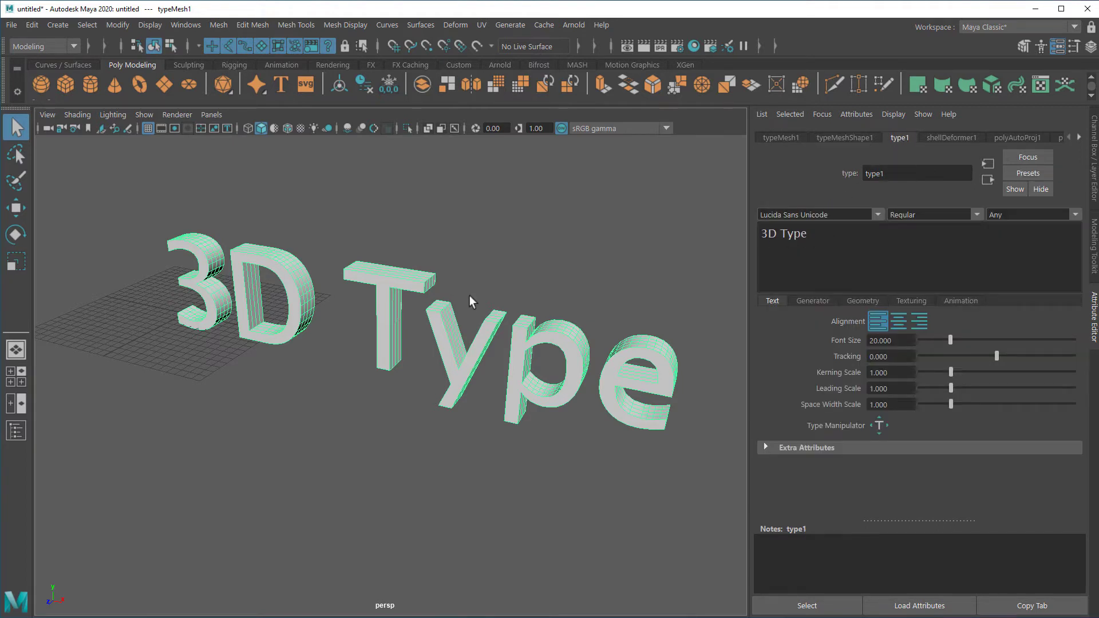
left_click_drag(838, 239, 777, 235)
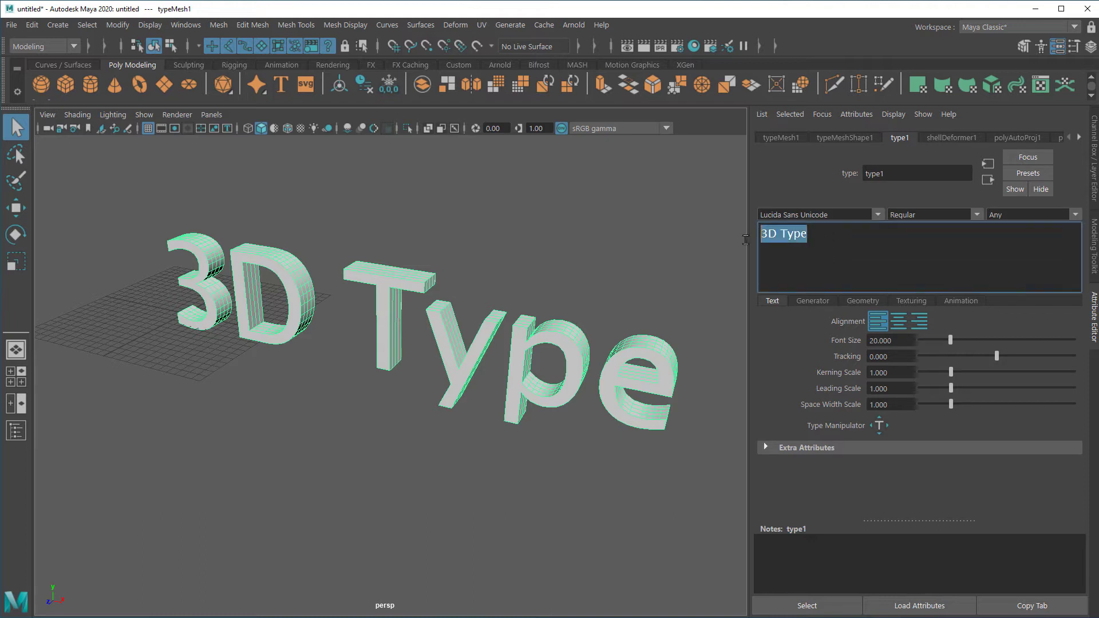
type("y")
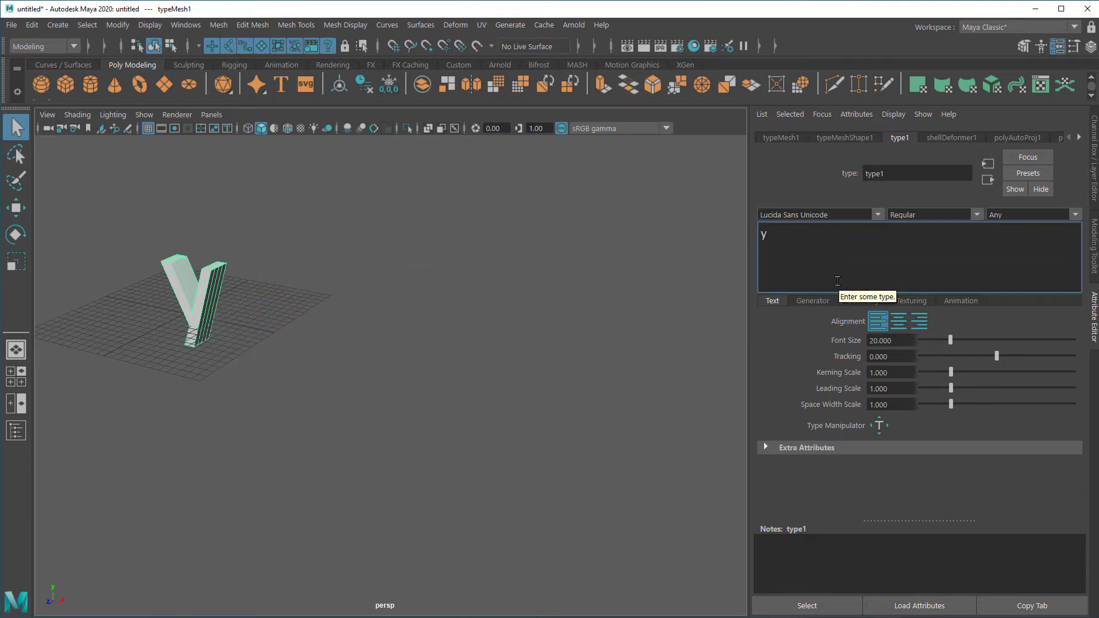
type("o")
key("Caps_Lock")
key("BackSpace")
key("BackSpace")
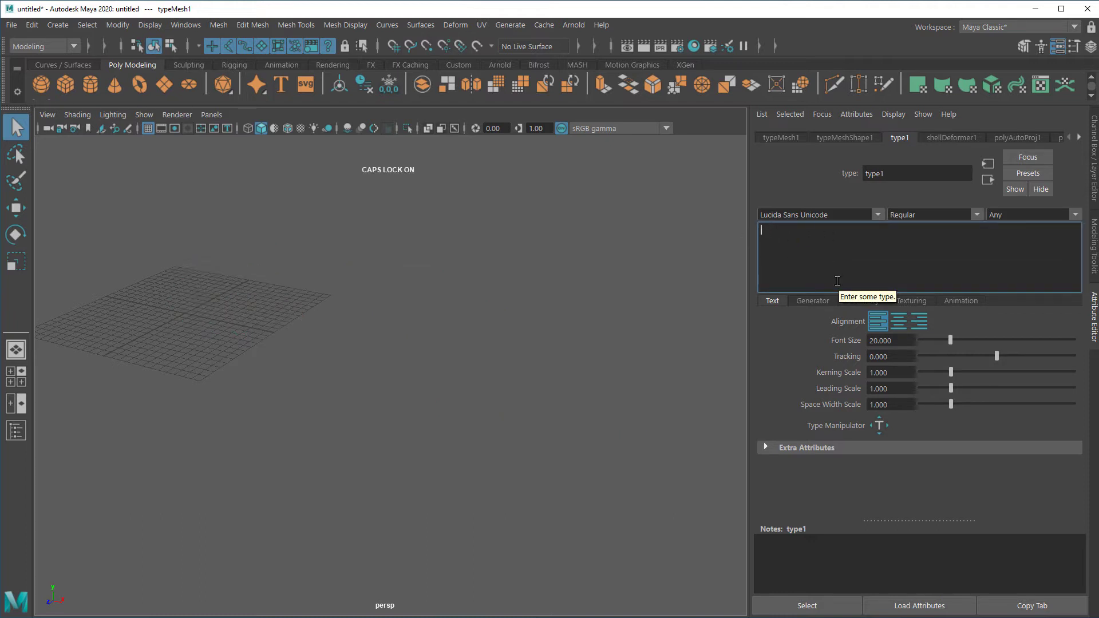
type("Yo")
type("neY")
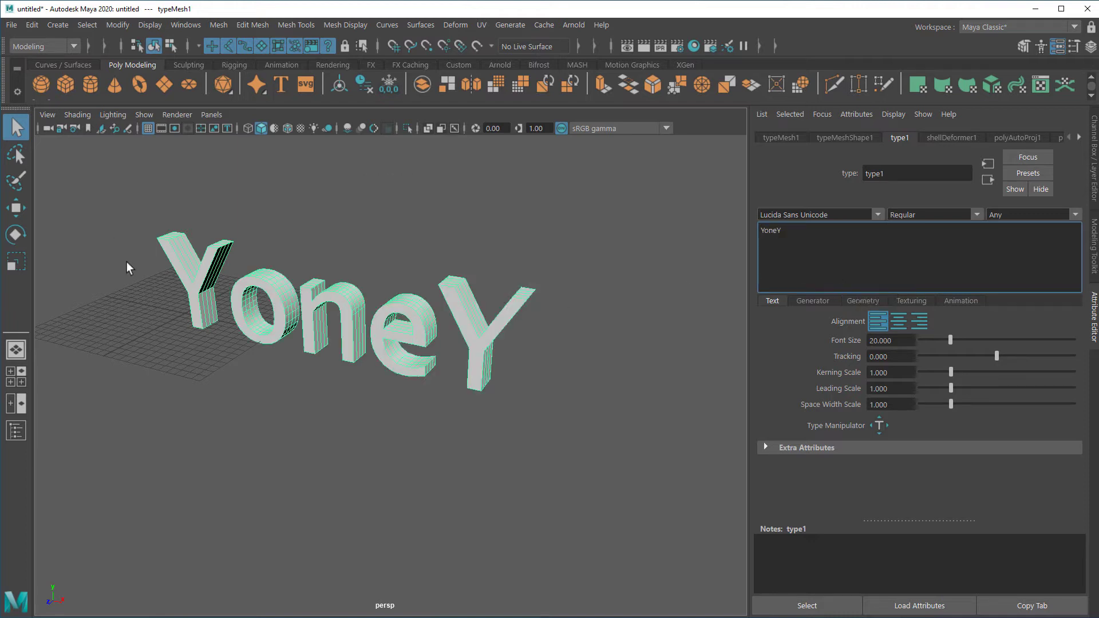
left_click_drag(318, 401, 361, 444, "alt")
scroll(305, 402, "up", 3)
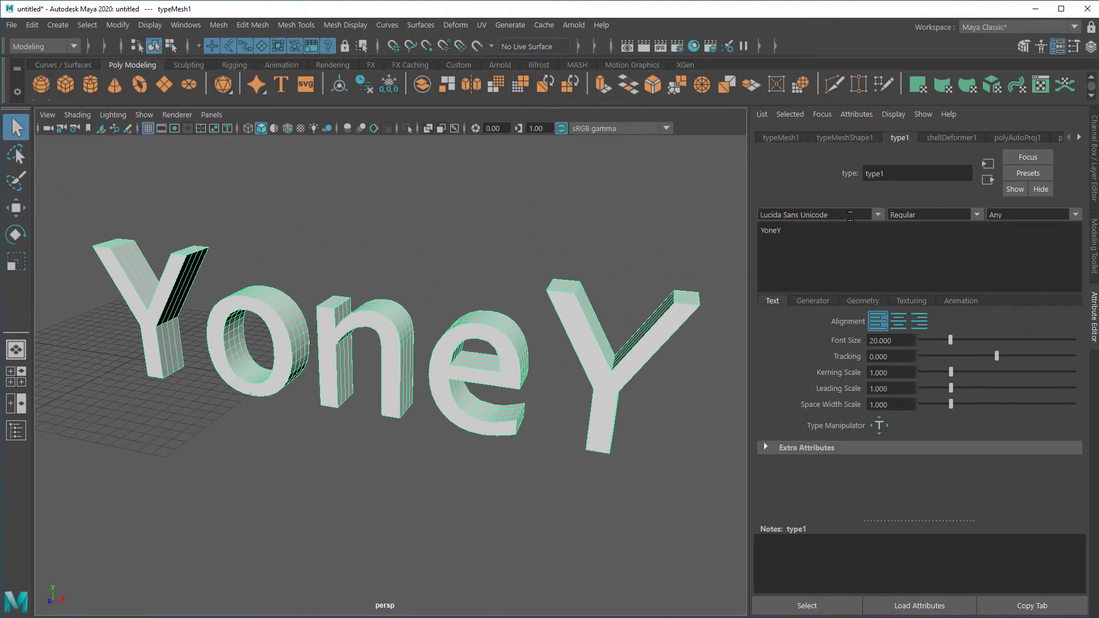
Rename the type node as NOMBRE.
double_click(878, 175)
key("Caps_Lock")
type("NOMBRE")
left_click(819, 237)
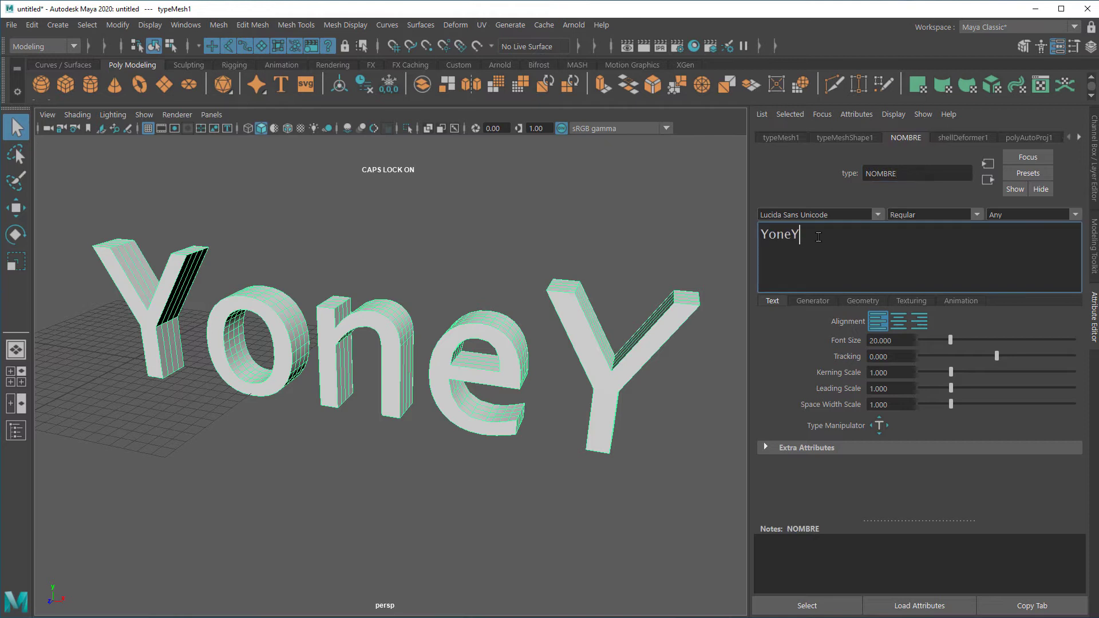
Browse the available fonts and set the type text's font to Vladimir Script.
left_click_drag(754, 233, 807, 233)
left_click(877, 215)
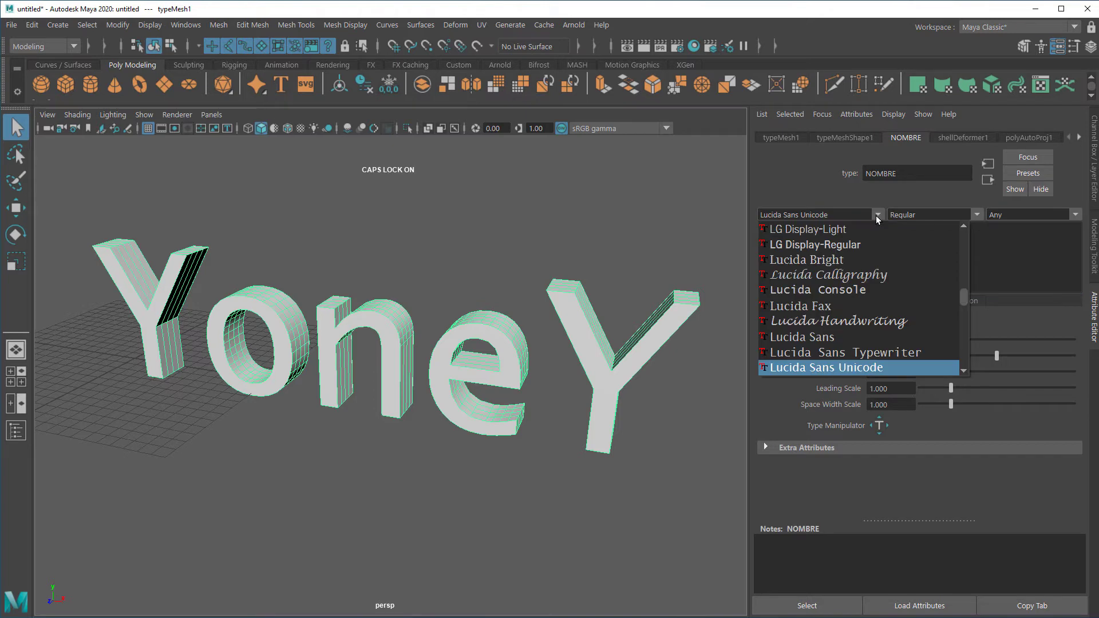
scroll(882, 275, "up", 8)
scroll(886, 292, "up", 3)
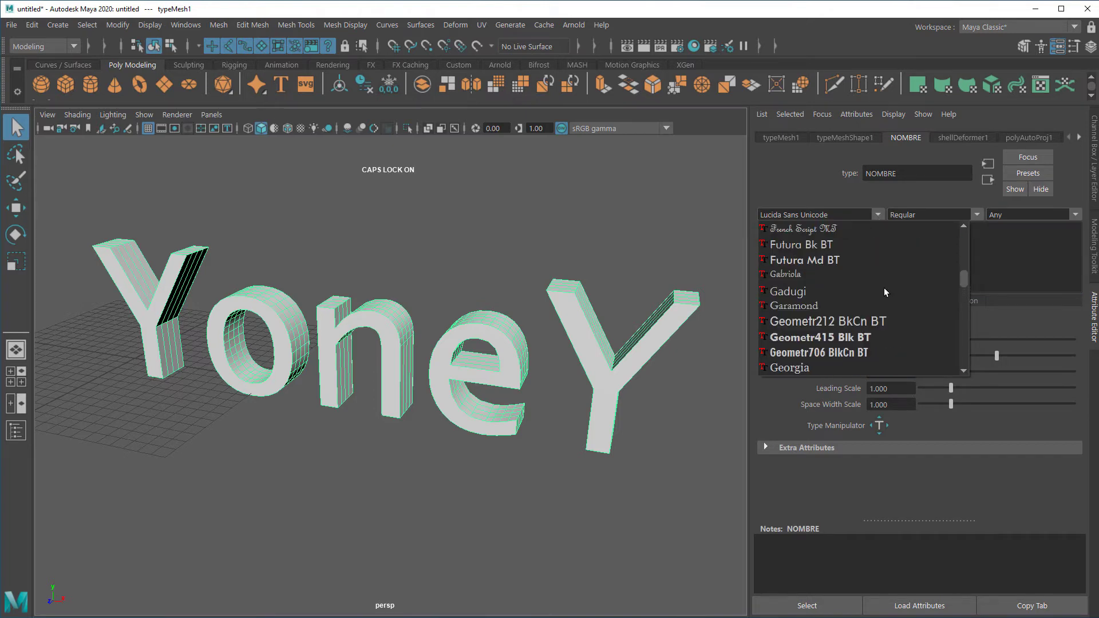
scroll(884, 289, "up", 12)
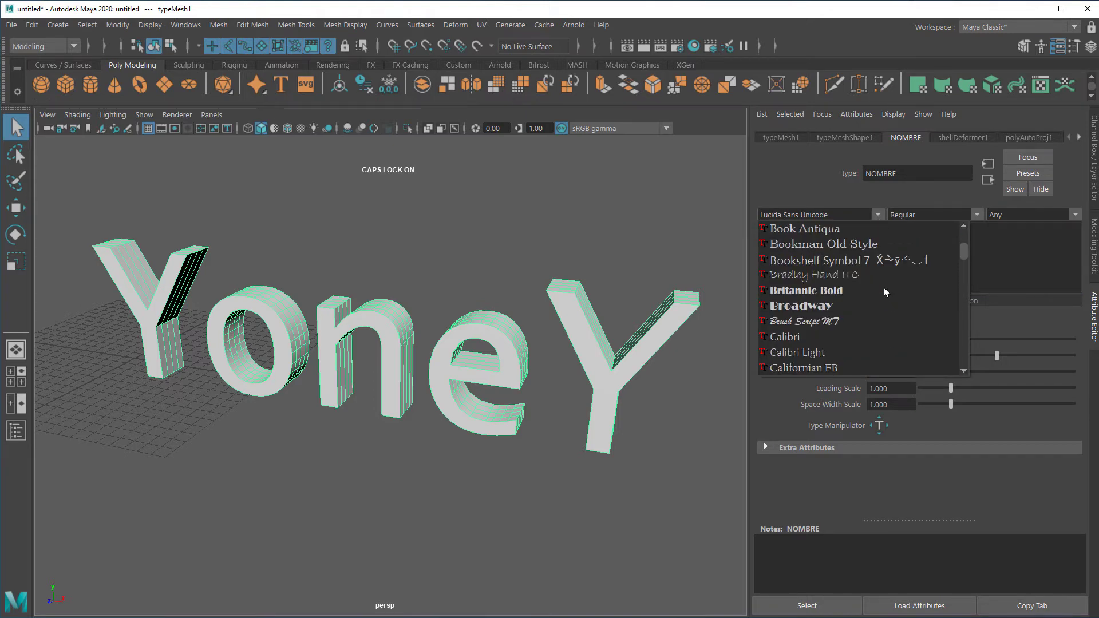
scroll(884, 289, "down", 10)
scroll(885, 292, "down", 5)
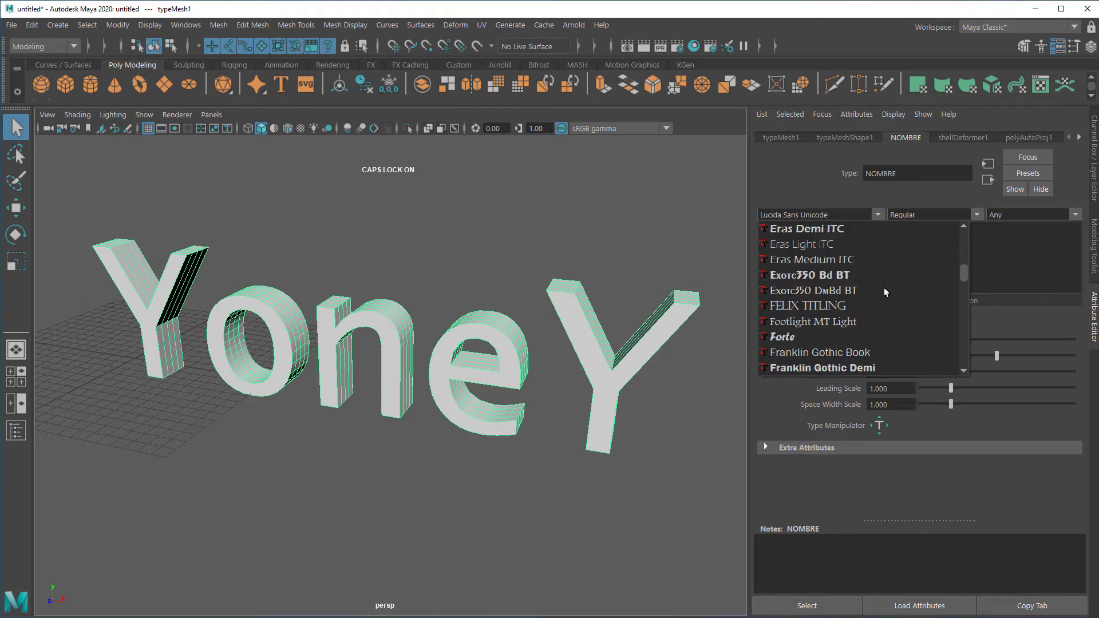
scroll(884, 292, "down", 5)
scroll(884, 292, "down", 6)
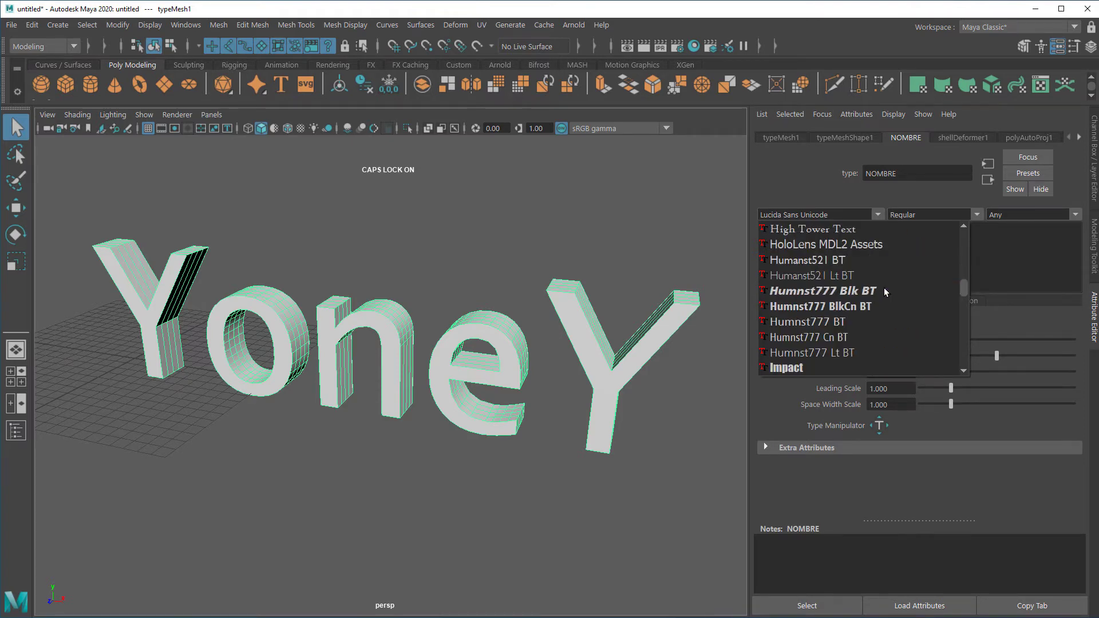
scroll(884, 292, "down", 4)
scroll(884, 289, "down", 3)
scroll(884, 289, "down", 3)
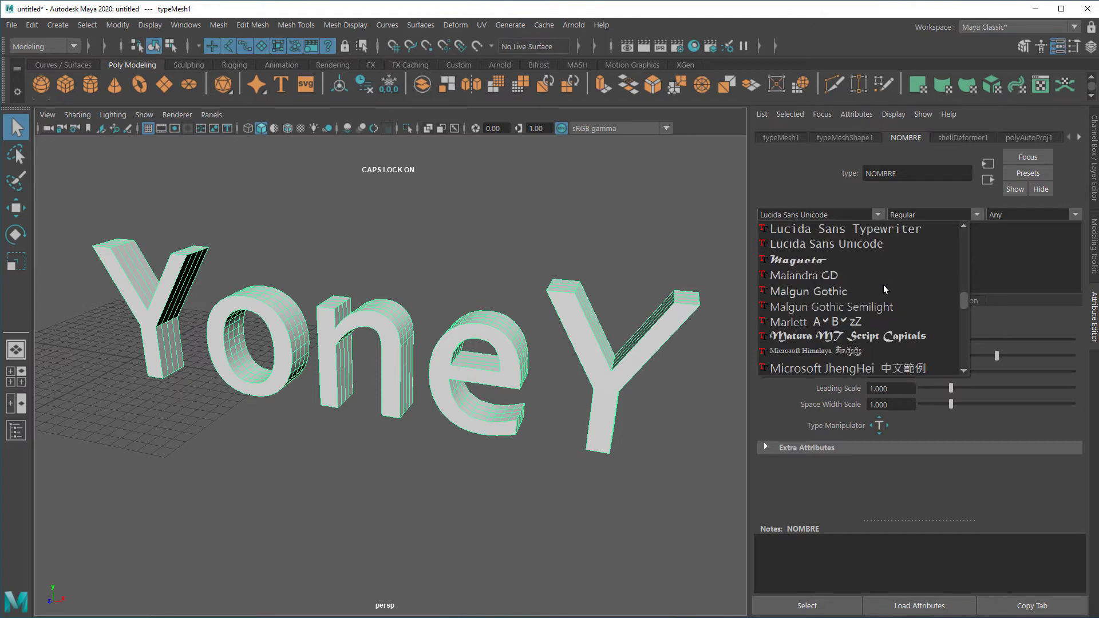
scroll(884, 289, "down", 5)
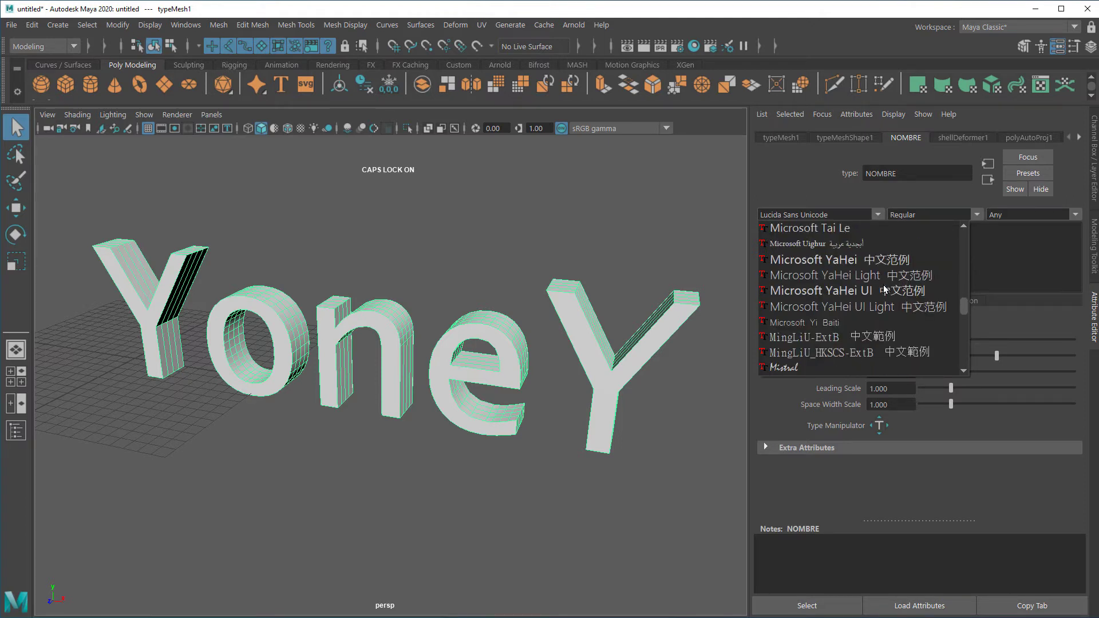
scroll(885, 289, "down", 3)
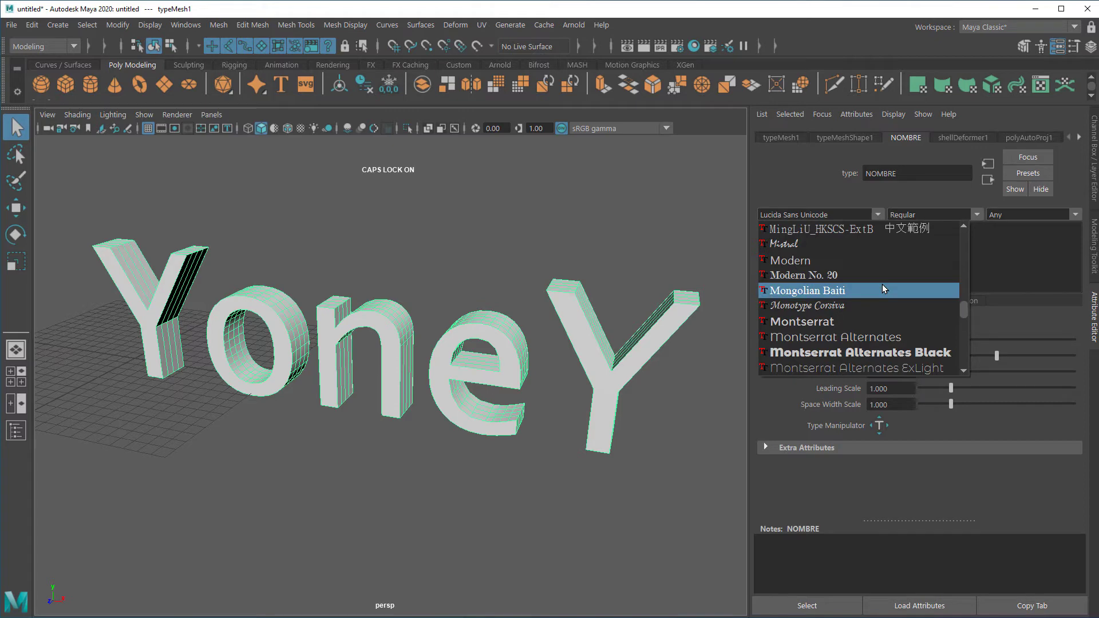
scroll(819, 316, "down", 5)
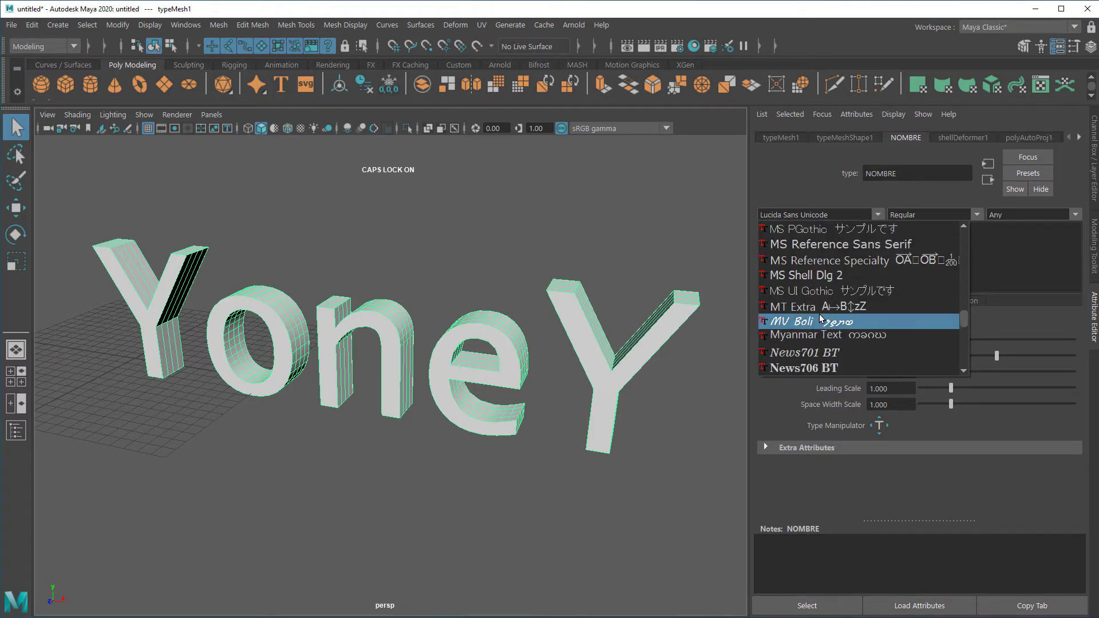
scroll(819, 316, "down", 5)
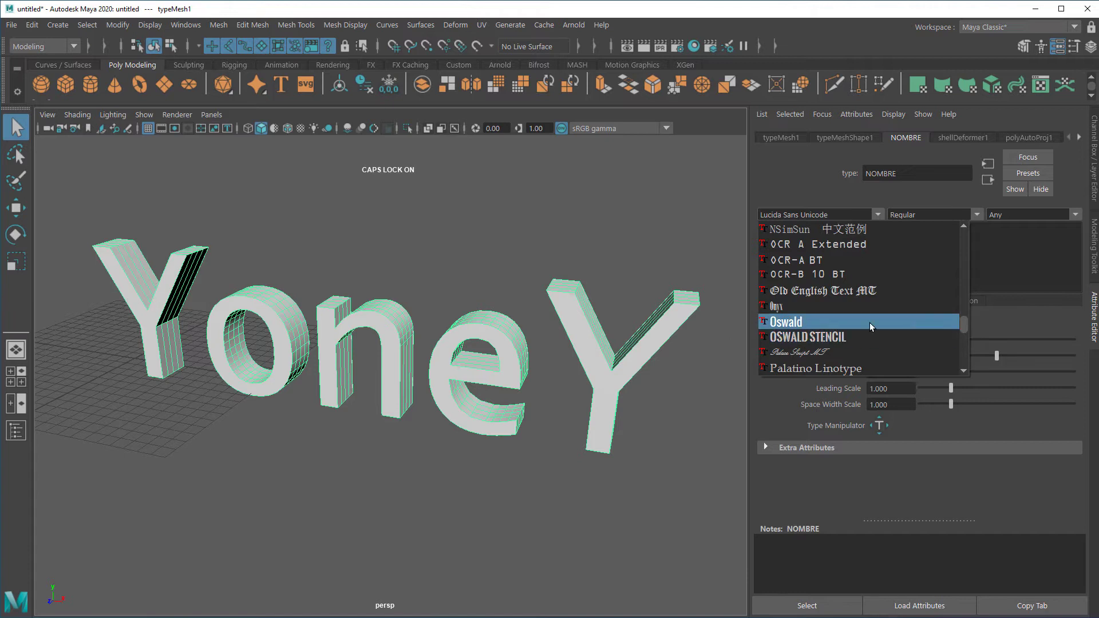
scroll(870, 322, "down", 15)
scroll(869, 322, "down", 3)
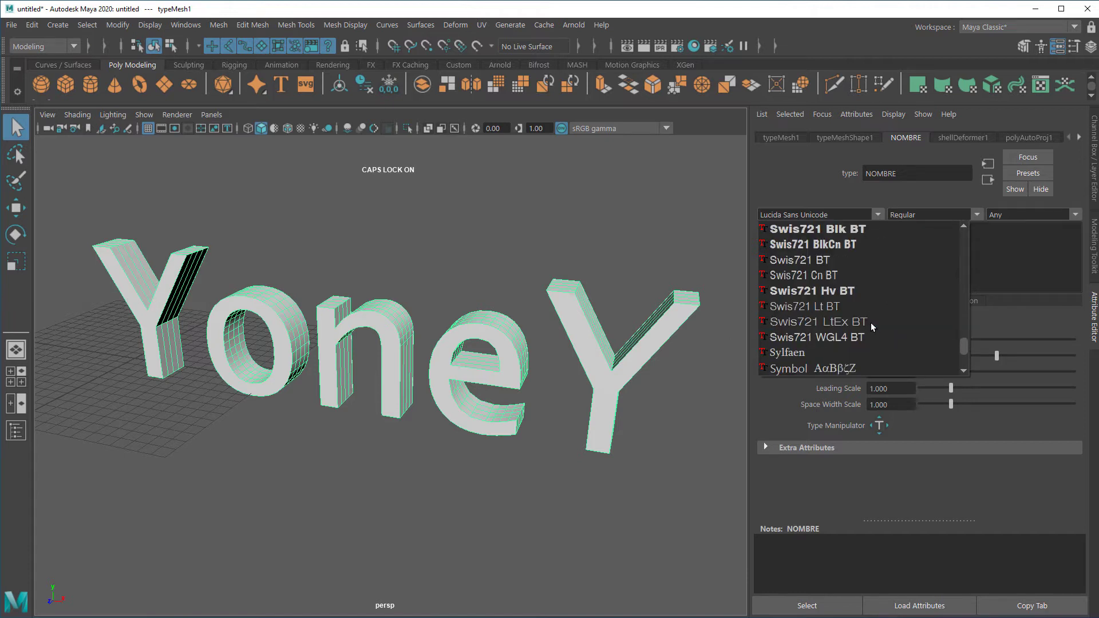
scroll(844, 352, "down", 5)
scroll(838, 346, "up", 3)
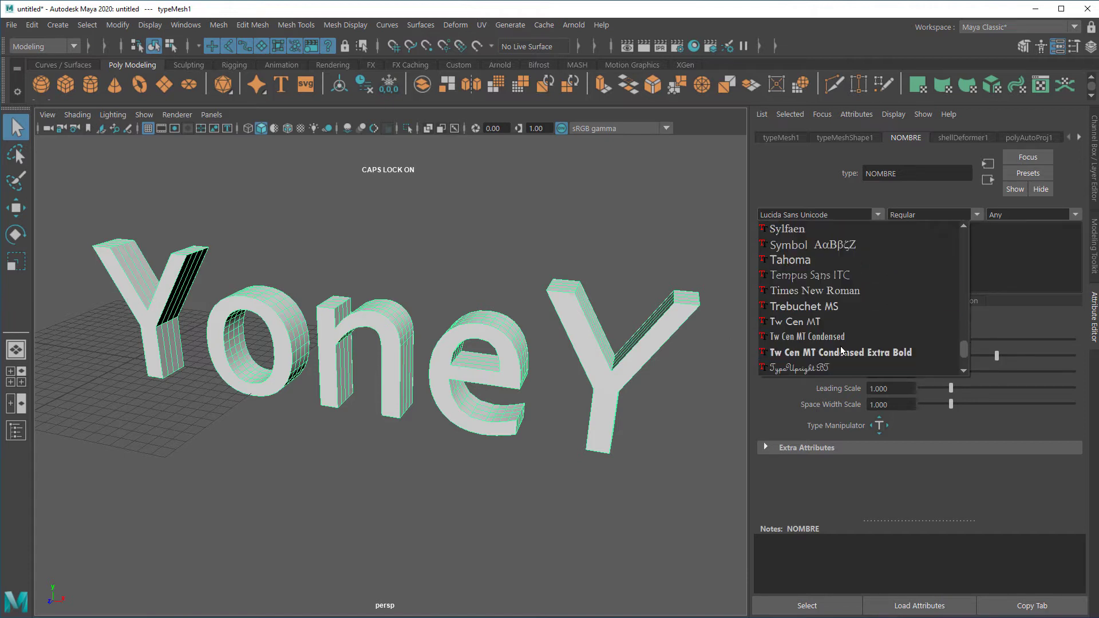
scroll(832, 338, "down", 3)
left_click(816, 310)
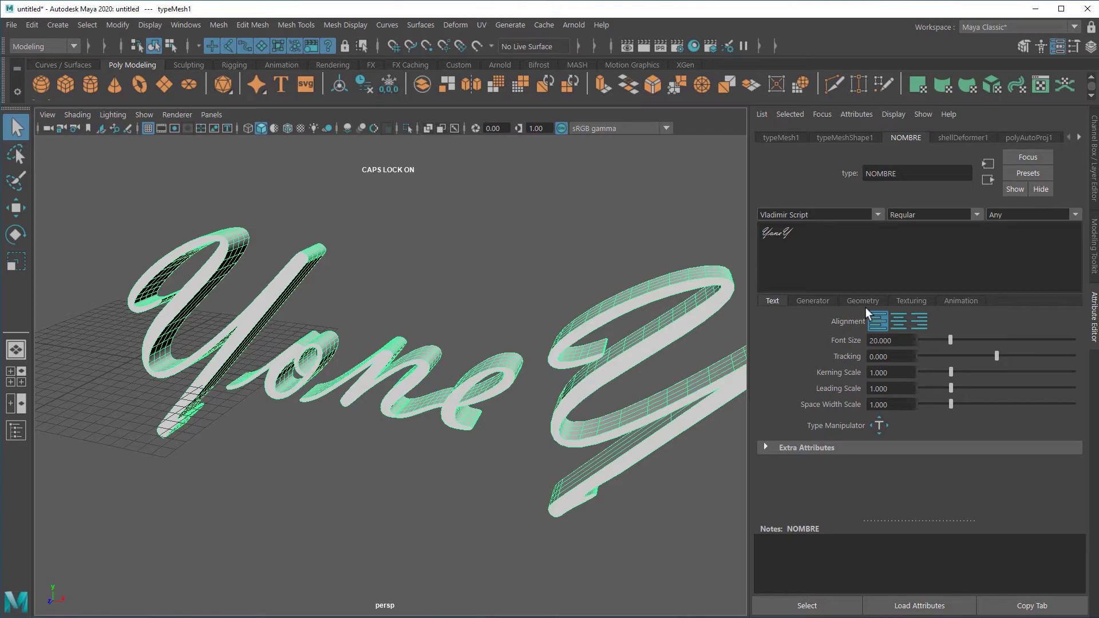
Browse the font list and set the type text's font to Montserrat.
left_click(878, 215)
scroll(862, 346, "down", 3)
scroll(863, 346, "up", 10)
scroll(862, 345, "up", 10)
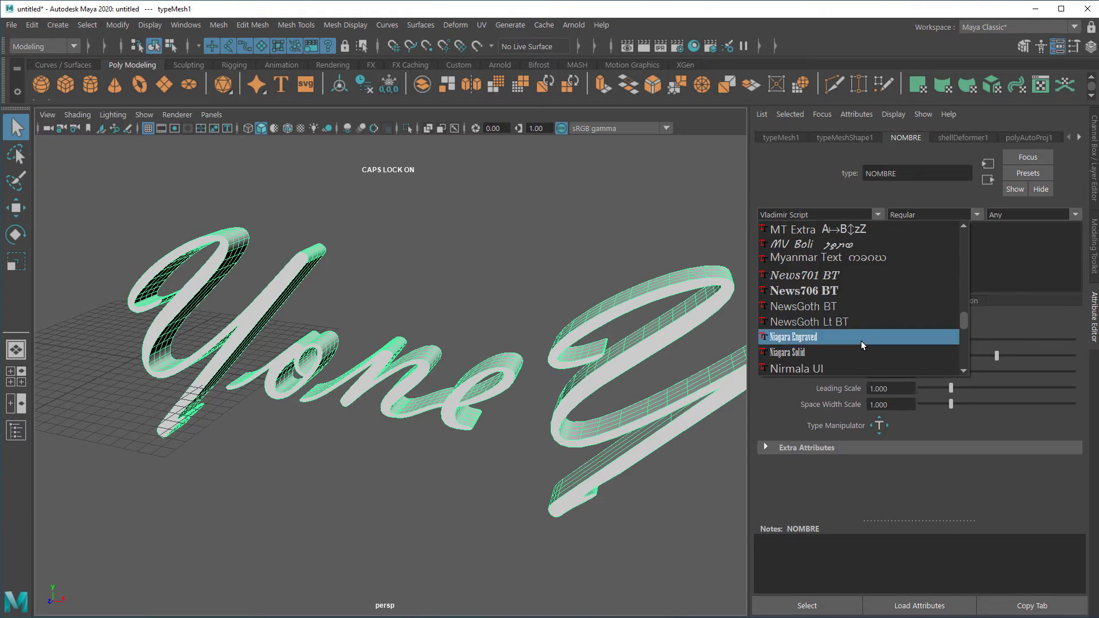
scroll(861, 341, "up", 3)
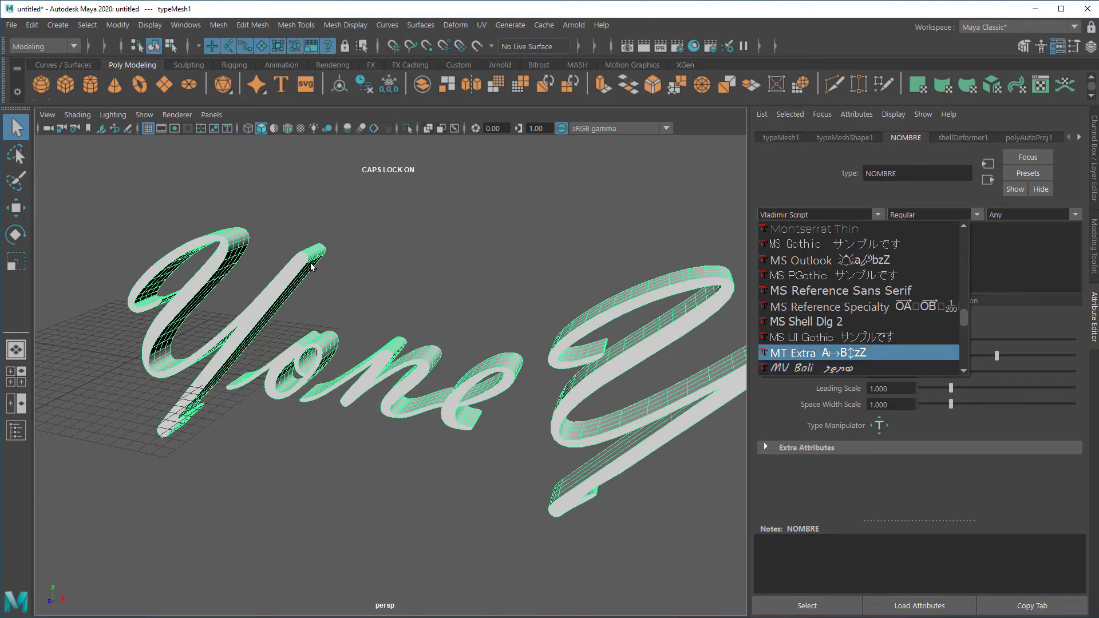
scroll(809, 355, "up", 6)
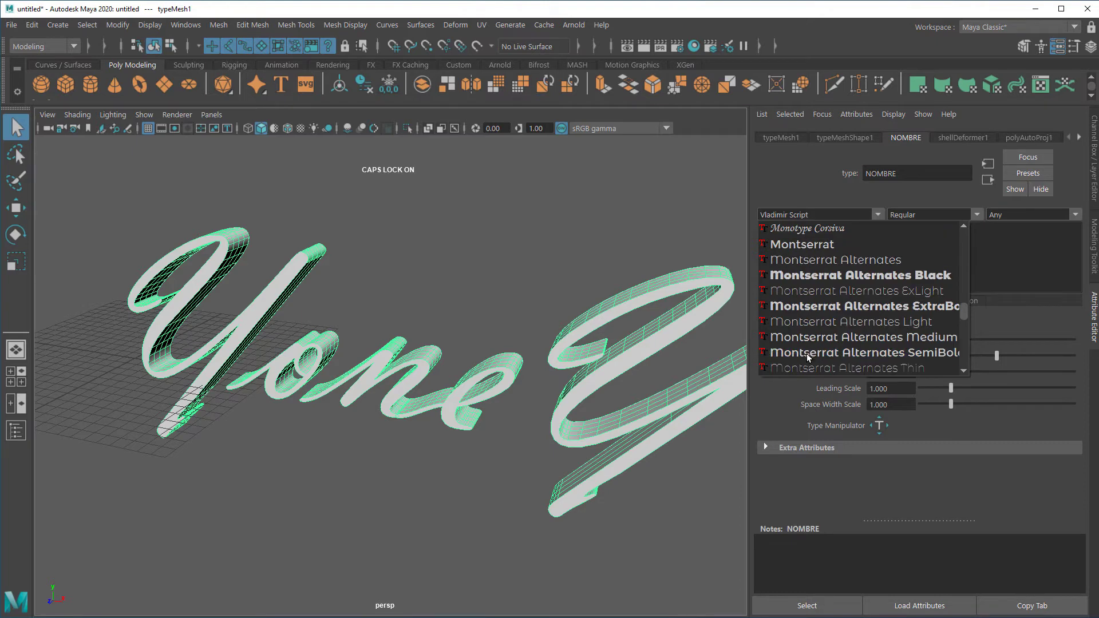
left_click(819, 245)
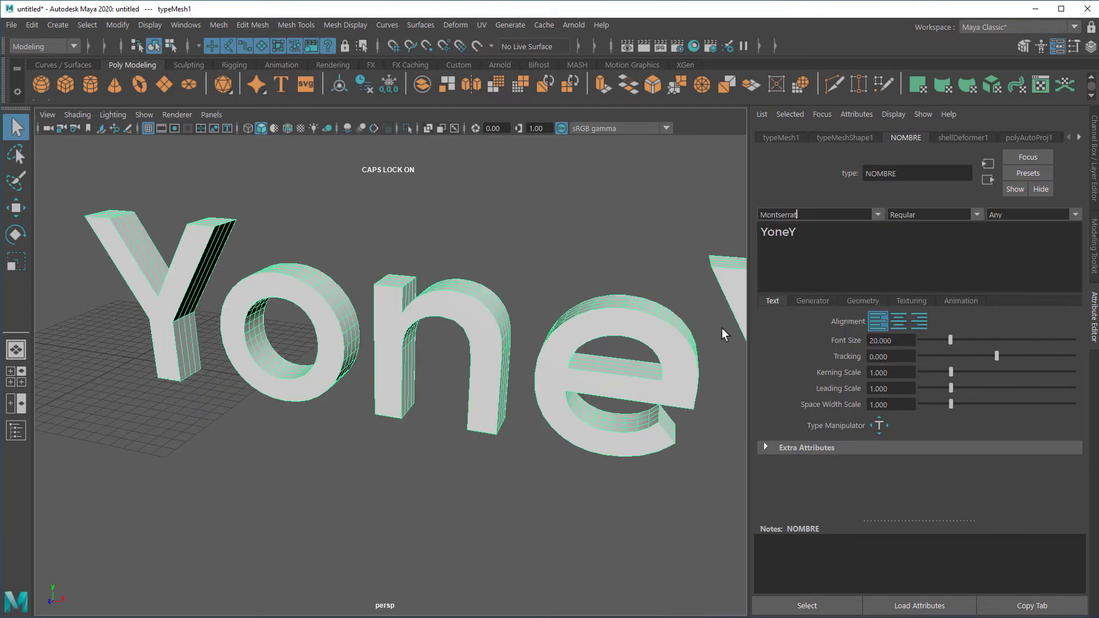
Set the type text's font to Century Gothic.
left_click(868, 215)
scroll(838, 284, "up", 5)
scroll(838, 284, "up", 3)
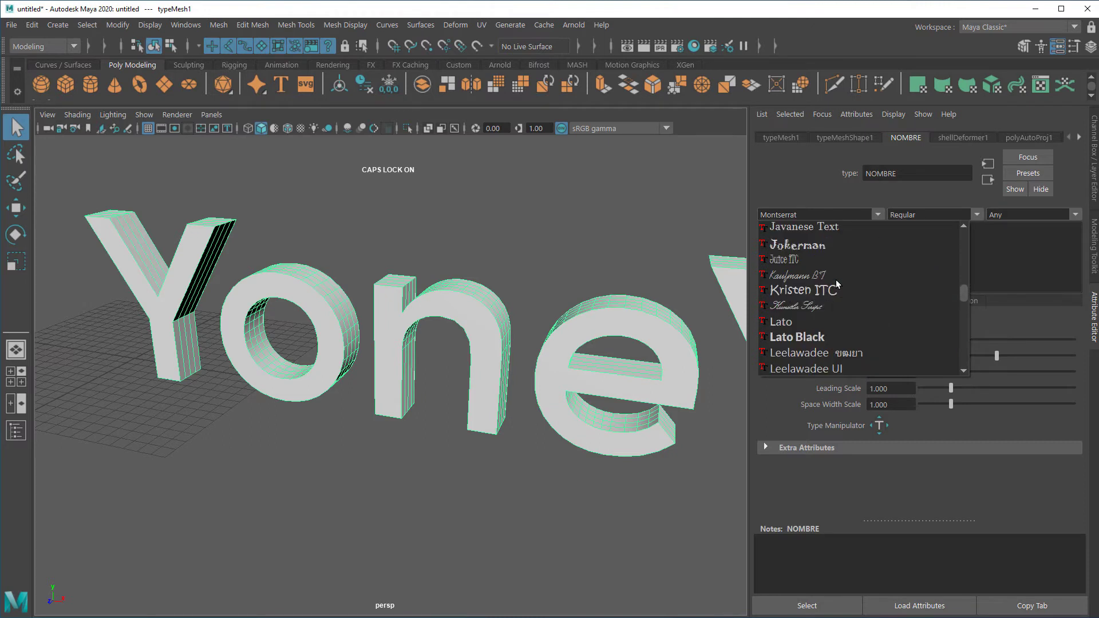
left_click(825, 213)
double_click(825, 211)
type("CENTURY Gothic")
key("Return")
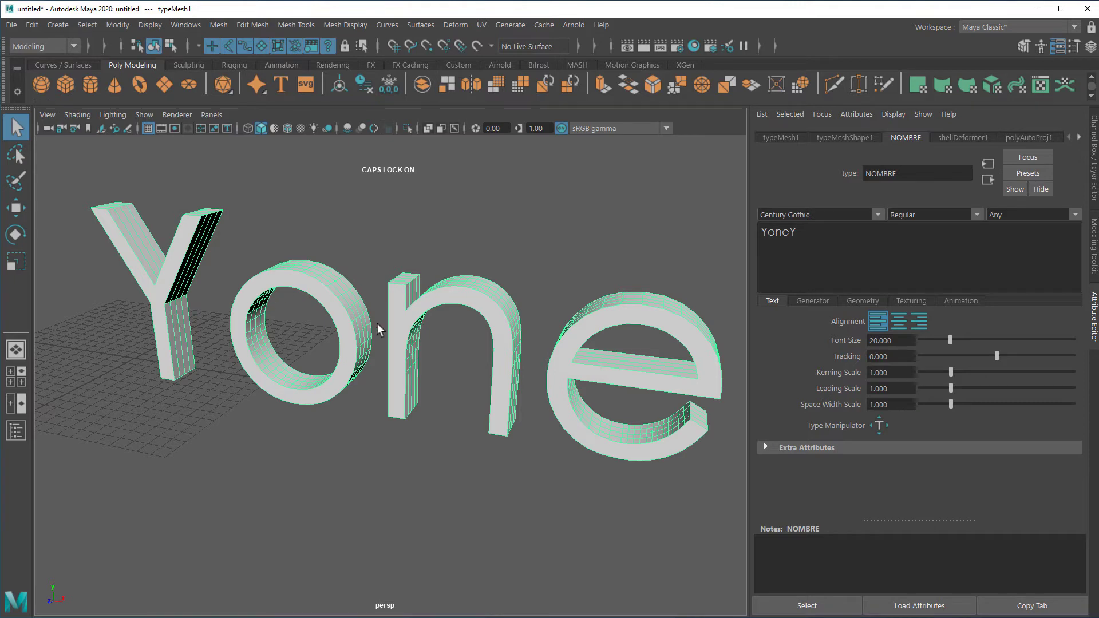
Bring the whole text into view and hide the viewport grid.
scroll(586, 417, "down", 3)
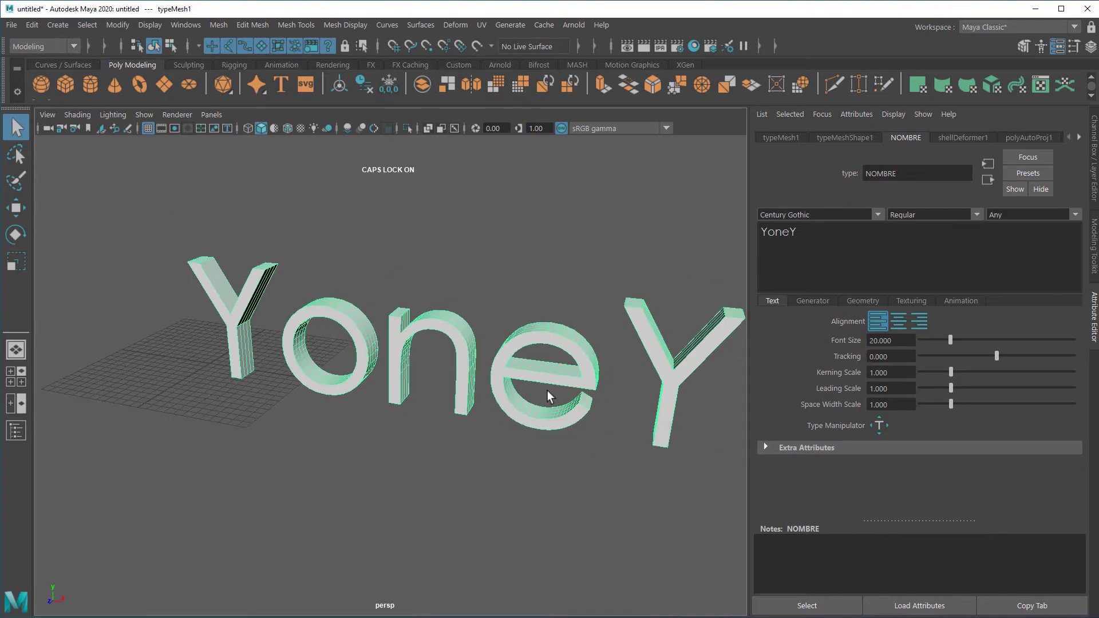
middle_click_drag(576, 428, 540, 422, "alt")
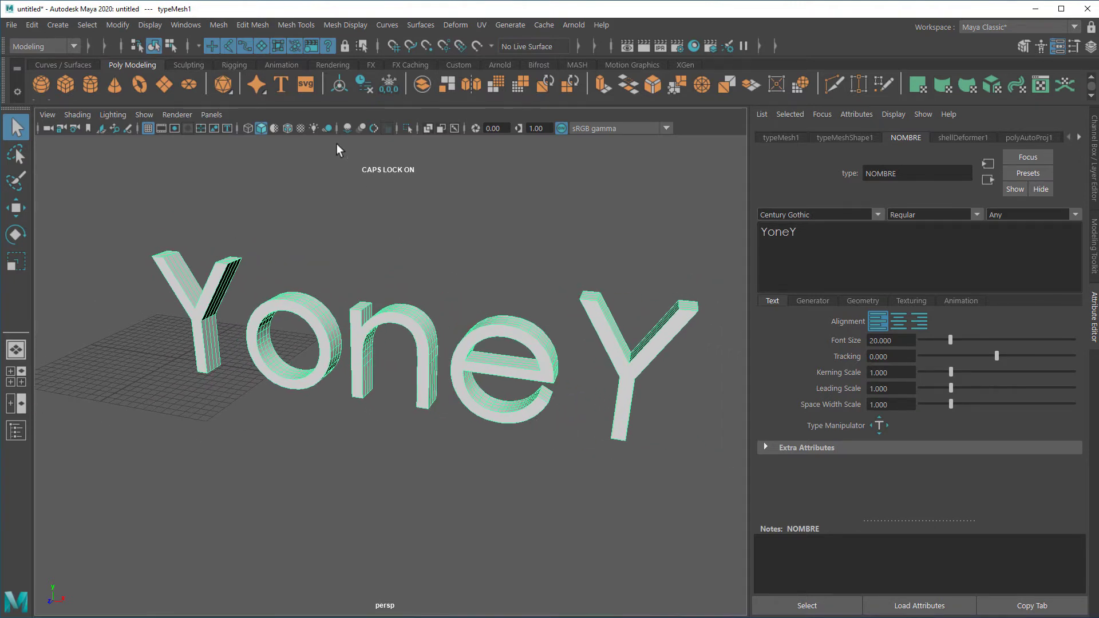
left_click(148, 129)
left_click_drag(566, 430, 493, 466, "alt")
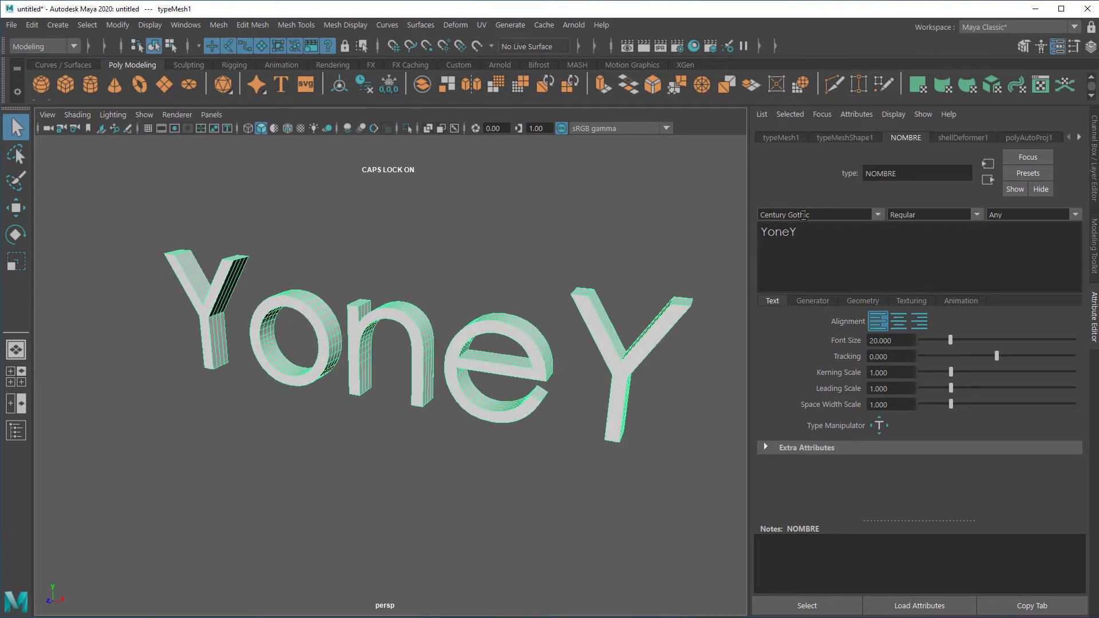
Check the font styles and writing systems offered for the text, keeping Century Gothic, Regular and Any.
left_click(977, 215)
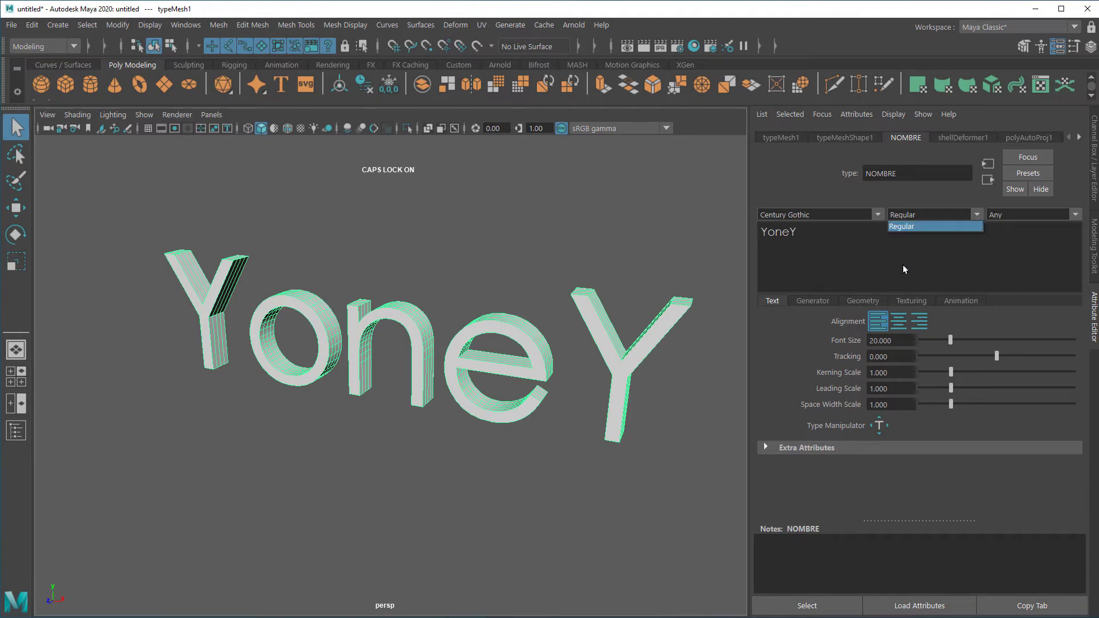
left_click(878, 215)
scroll(891, 249, "up", 3)
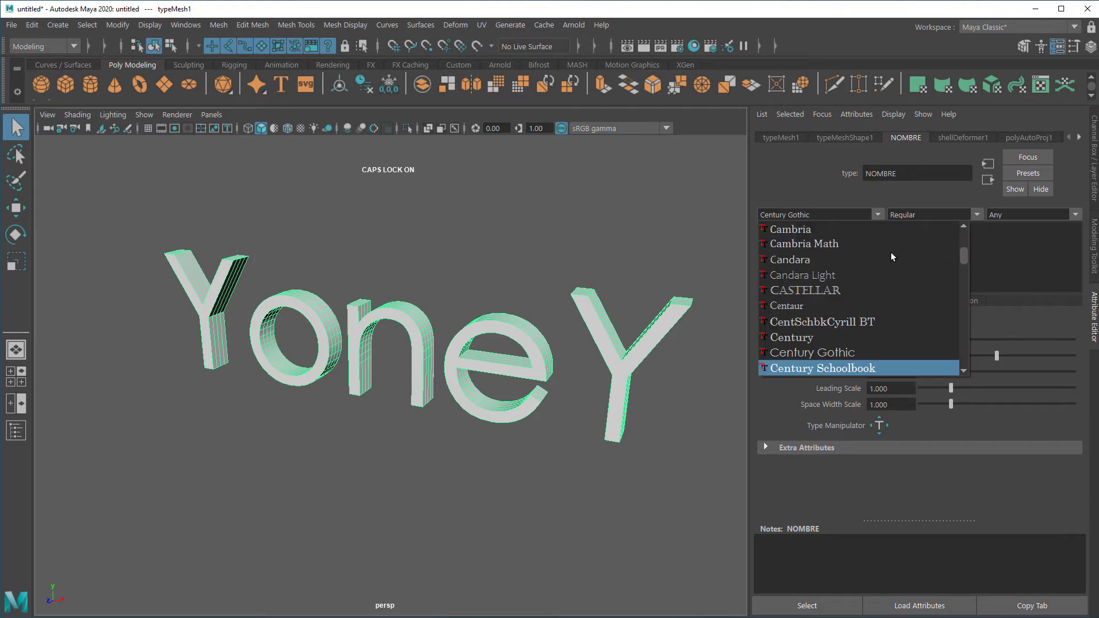
left_click(829, 352)
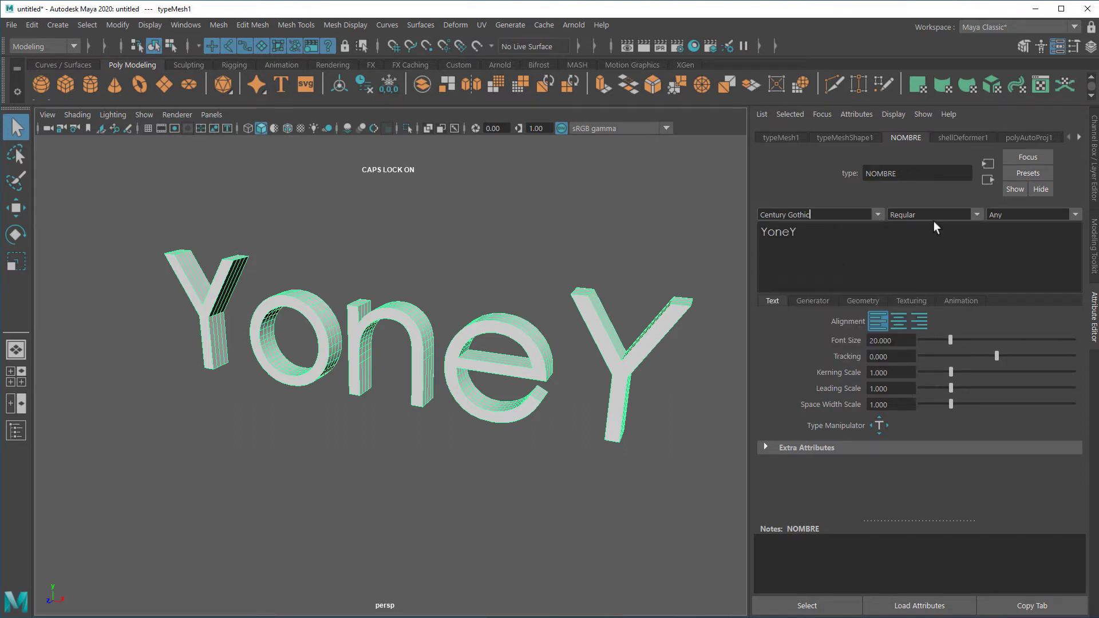
left_click(1075, 214)
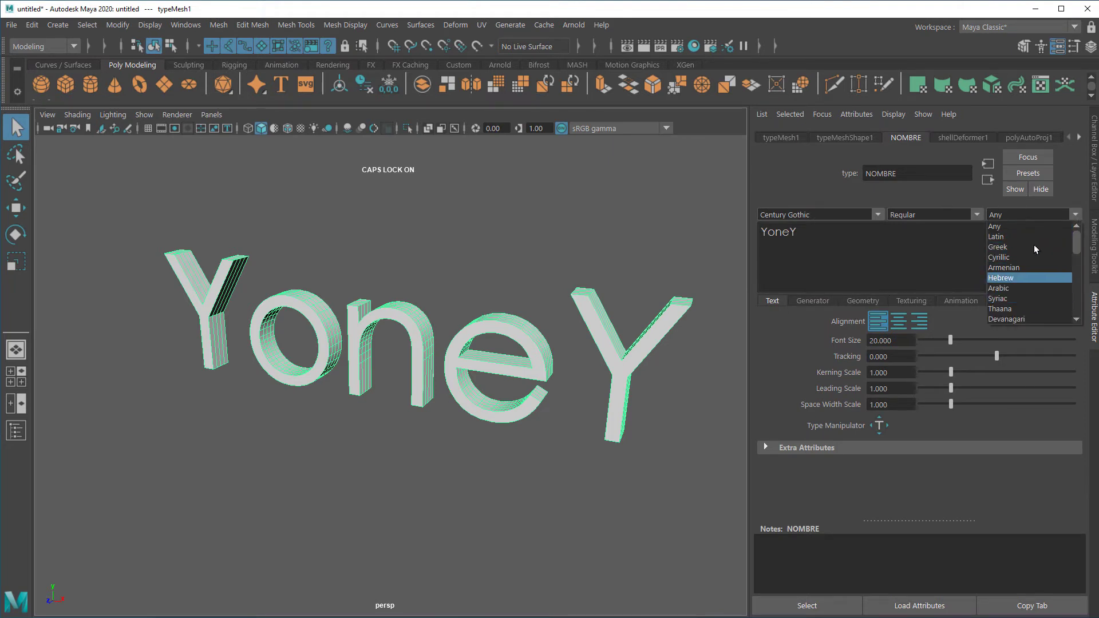
left_click(1036, 228)
left_click(835, 242)
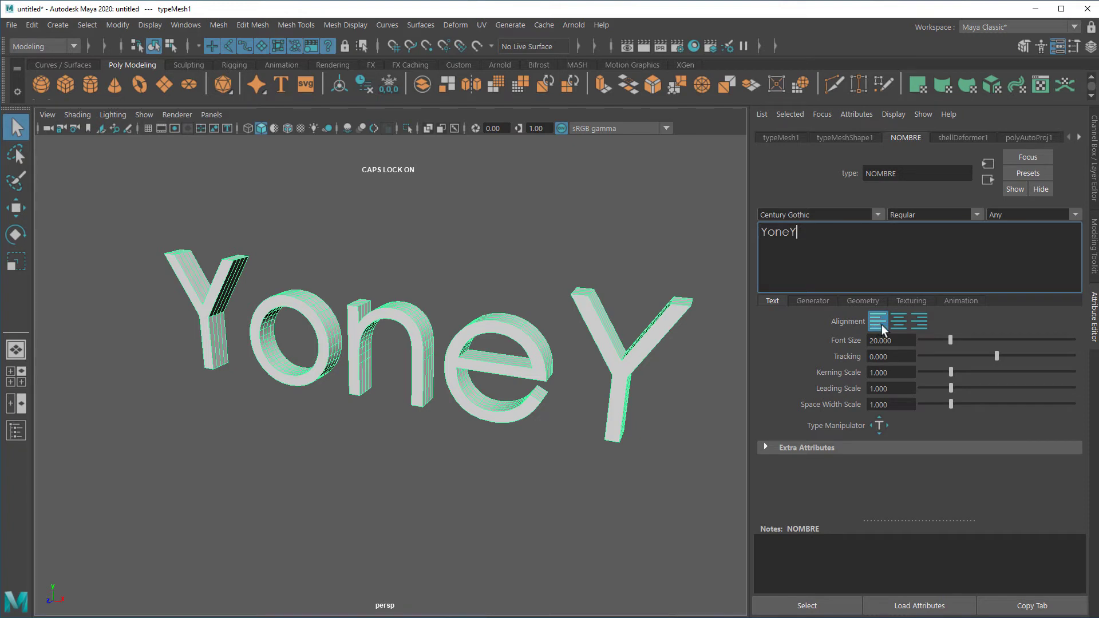
Try the centre and right text alignments, restore left alignment, and show the viewport grid again.
left_click(898, 324)
left_click(919, 325)
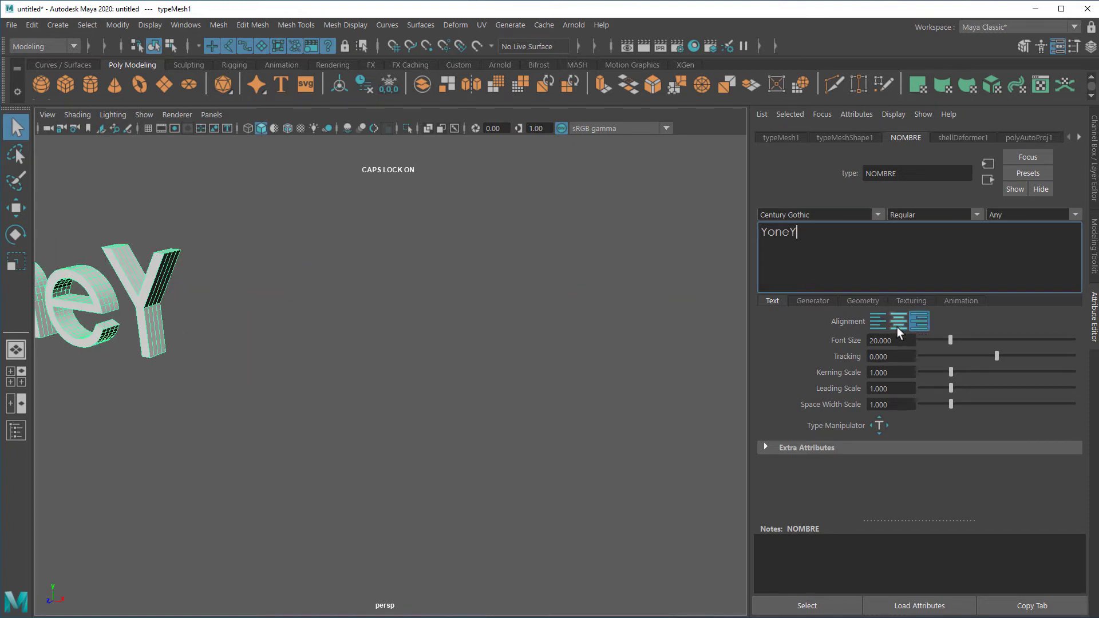
left_click(878, 324)
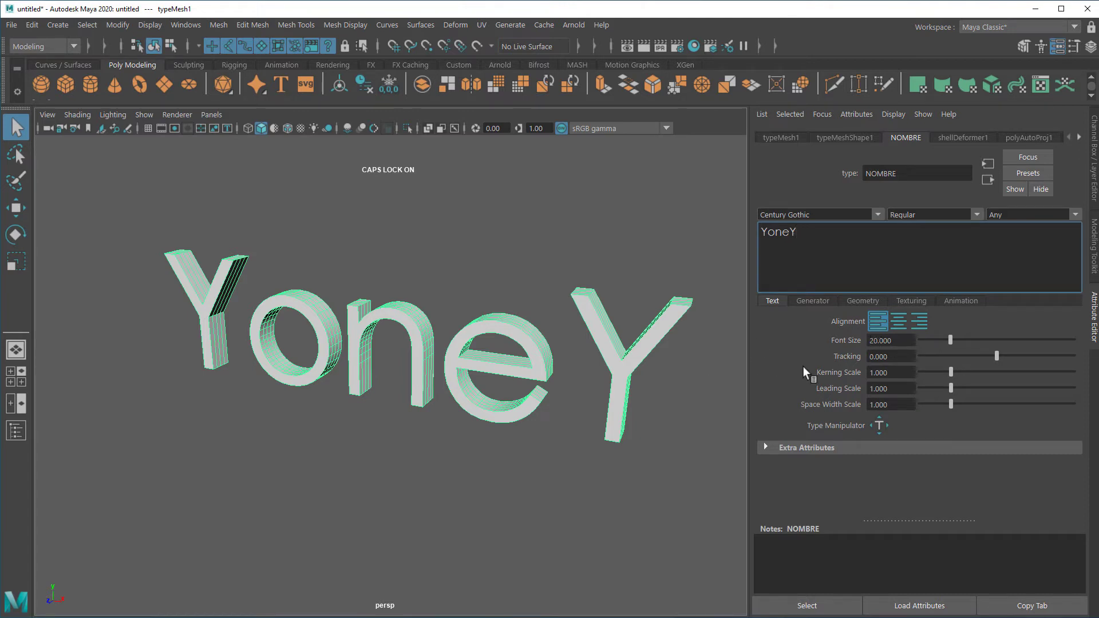
left_click(149, 129)
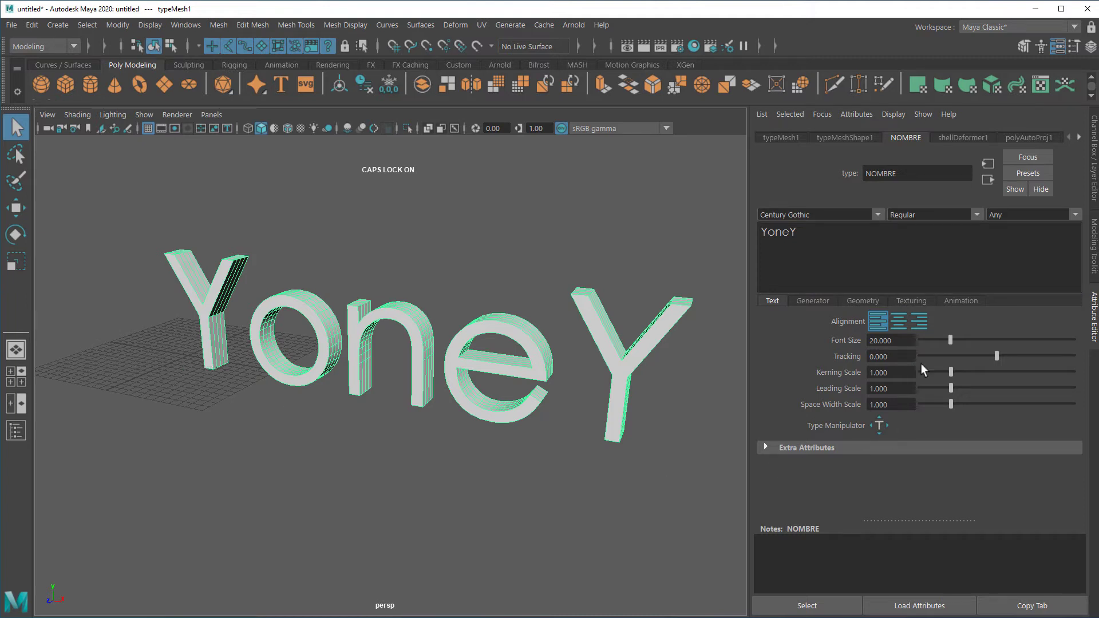
Reduce the type's font size to about 6.109.
left_click_drag(951, 336, 929, 338)
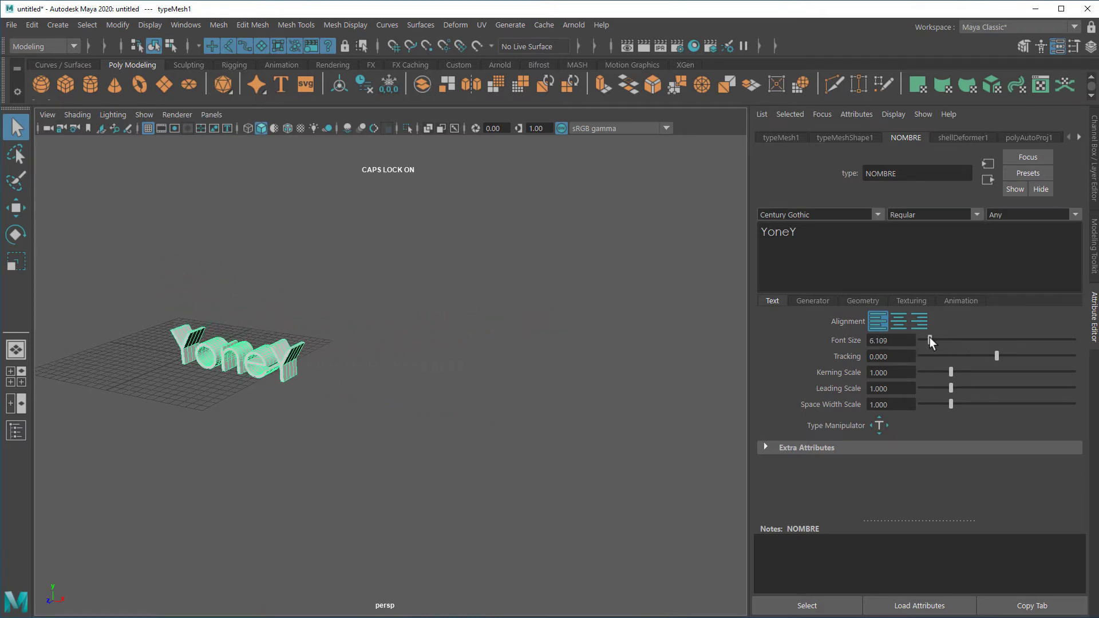
middle_click_drag(331, 411, 558, 466, "alt")
scroll(464, 477, "up", 5)
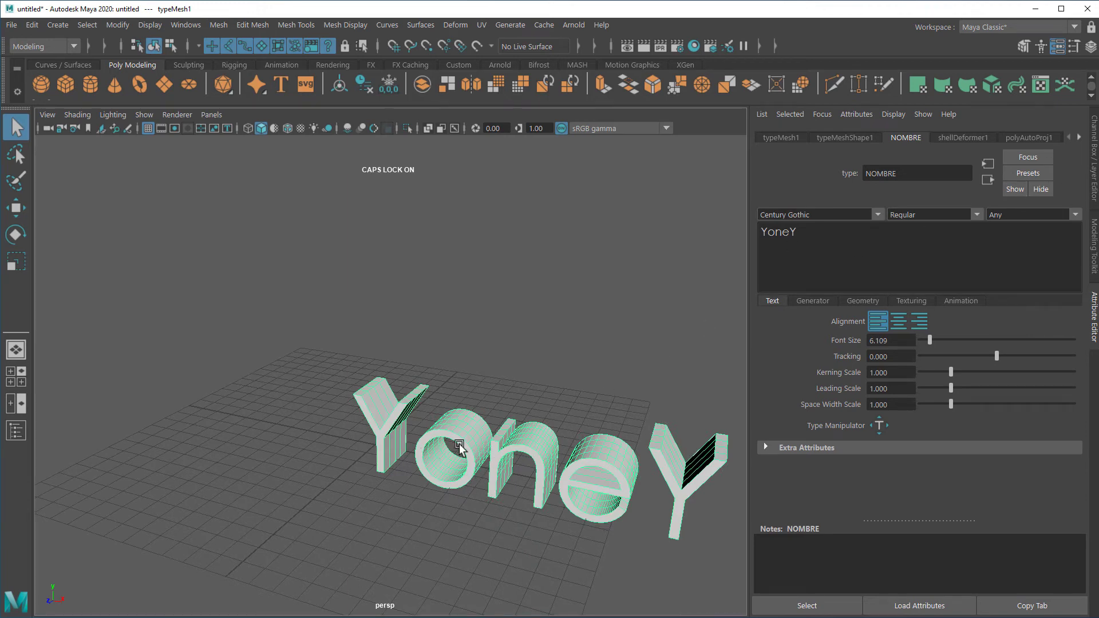
Move the text mesh sideways so that it sits over the middle of the grid.
key("w")
left_click_drag(497, 478, 339, 474)
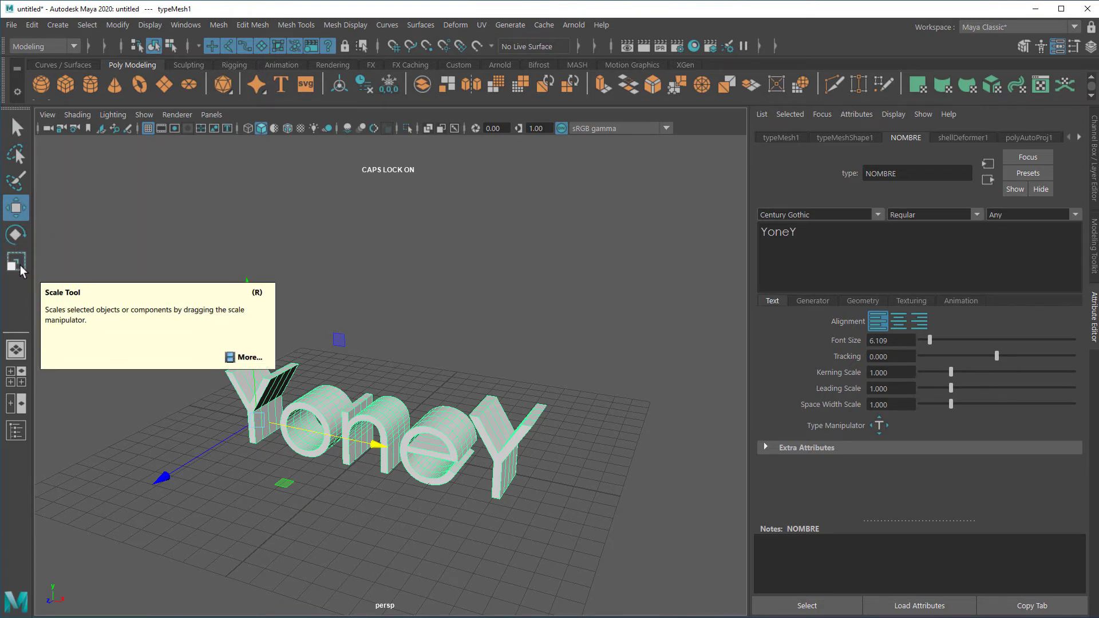
scroll(435, 506, "up", 3)
middle_click_drag(437, 535, 466, 350, "alt")
scroll(417, 512, "up", 6)
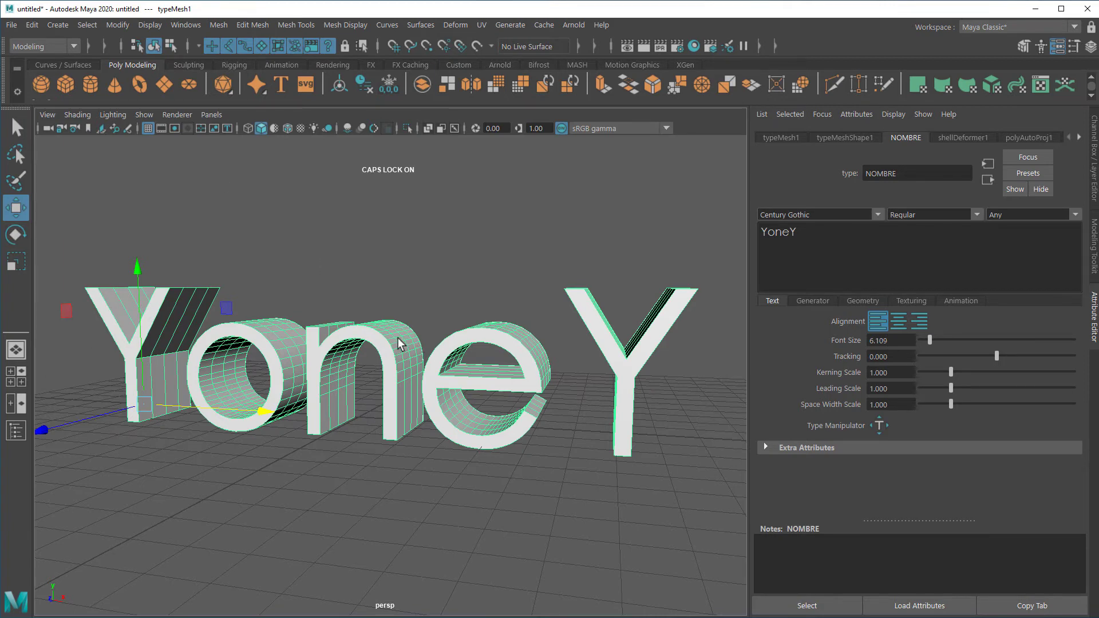
key("q")
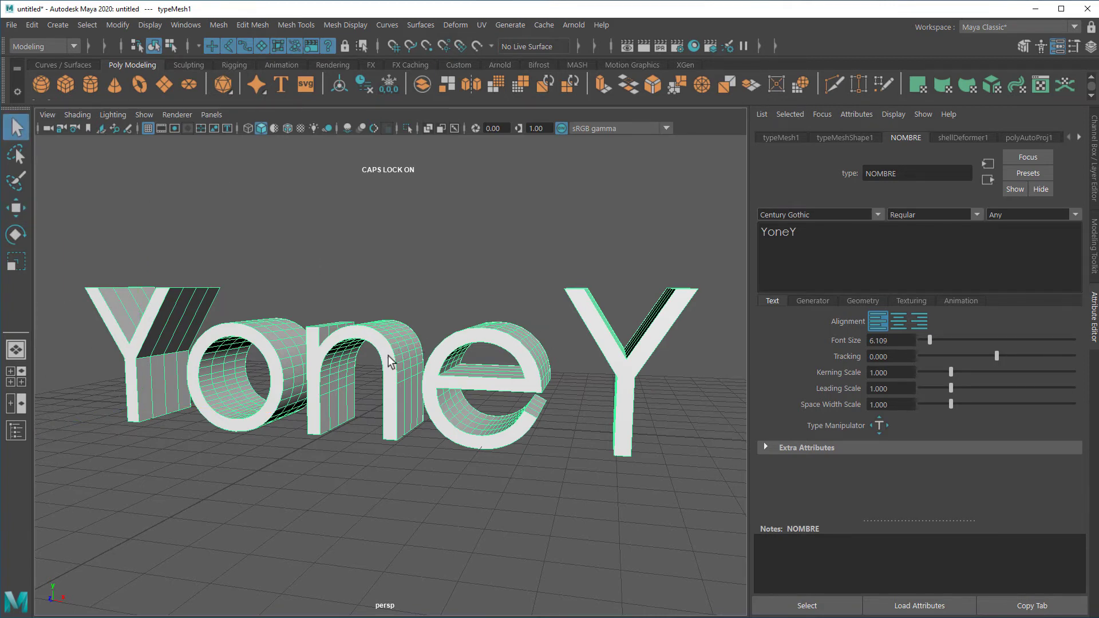
Select a single face on the upper curve of the letter n and pull it outward to about X 2.37, Y 2.86.
left_click(1094, 243)
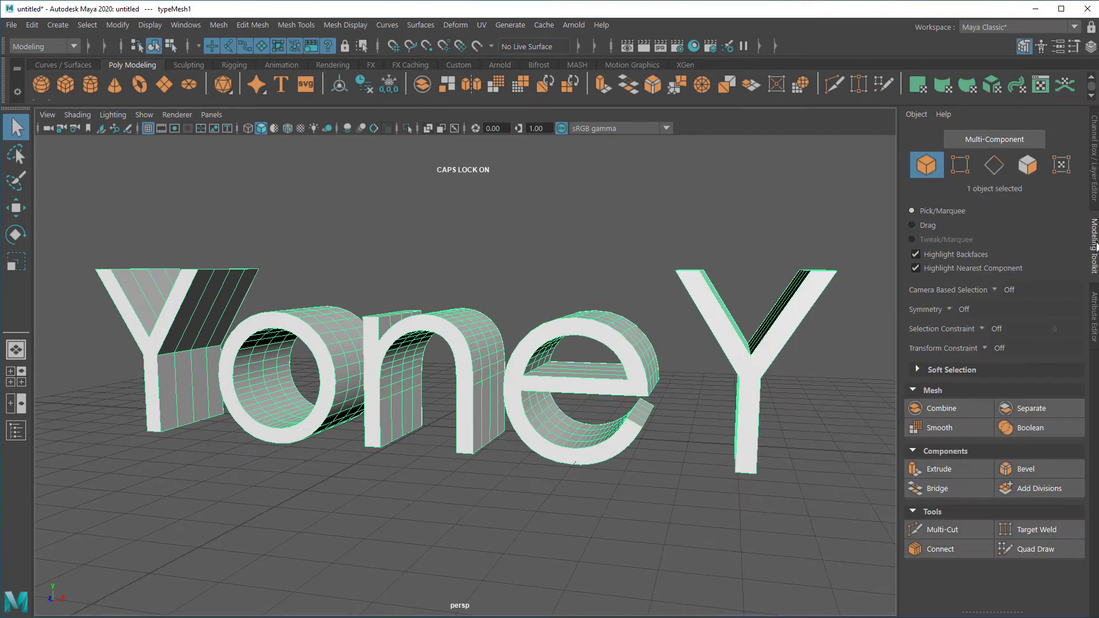
left_click(1029, 165)
scroll(521, 386, "up", 10)
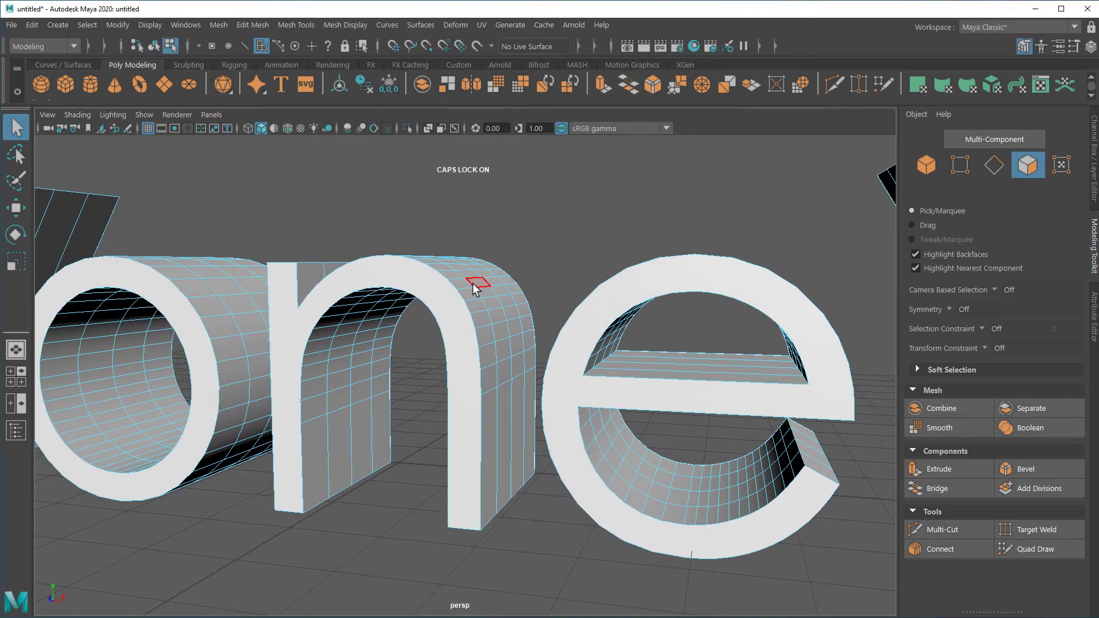
left_click(474, 288)
key("w")
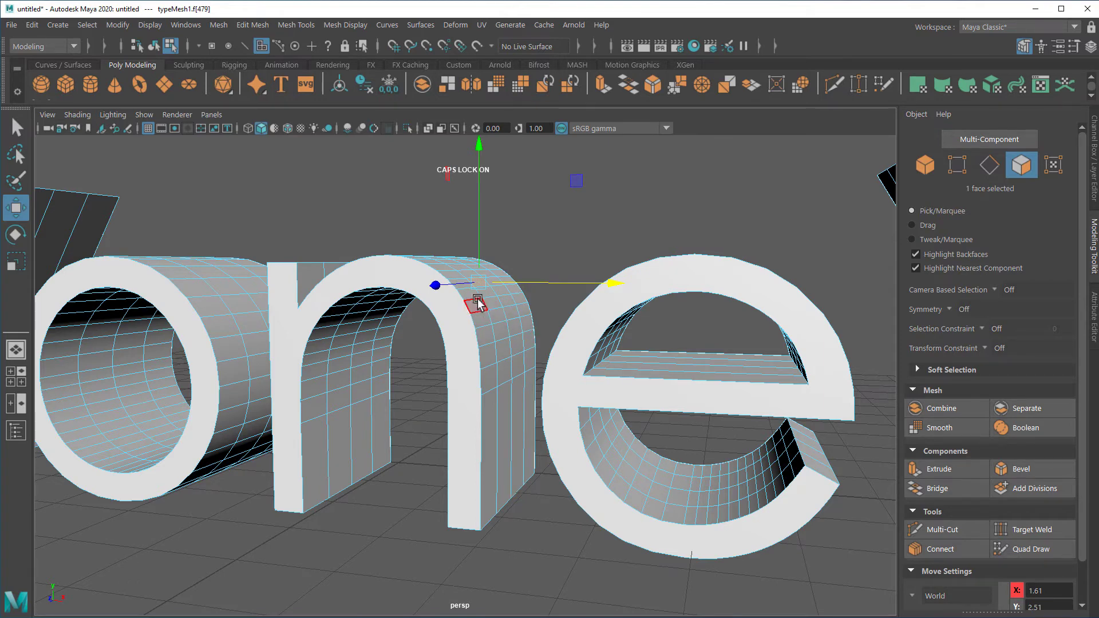
left_click_drag(482, 285, 553, 250)
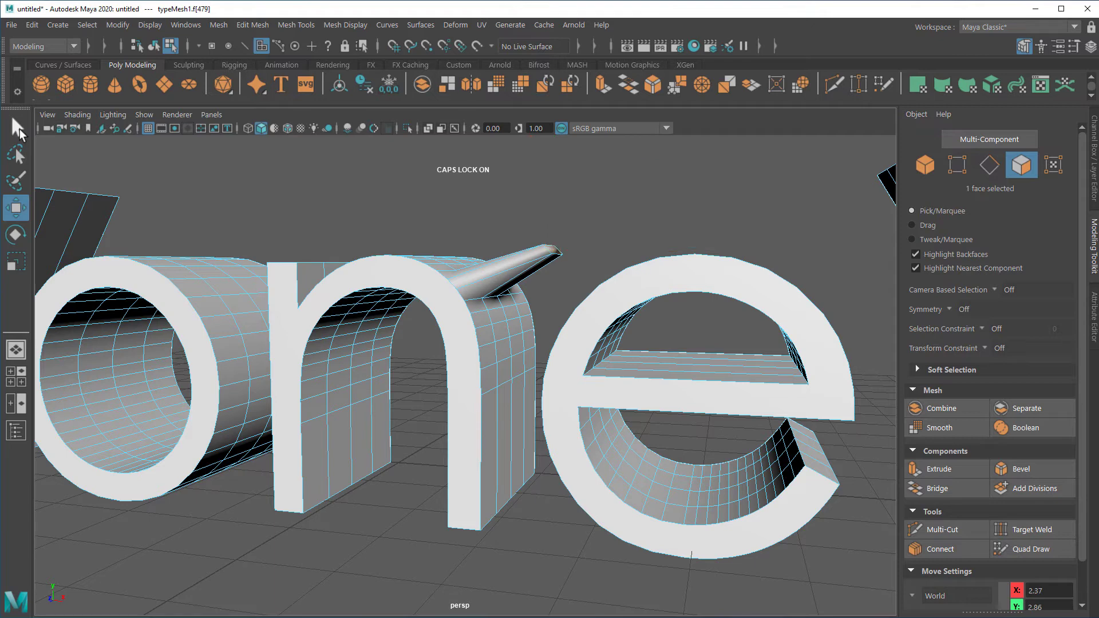
left_click(19, 129)
Return the text mesh to object mode with its type attributes shown.
scroll(708, 433, "up", 5)
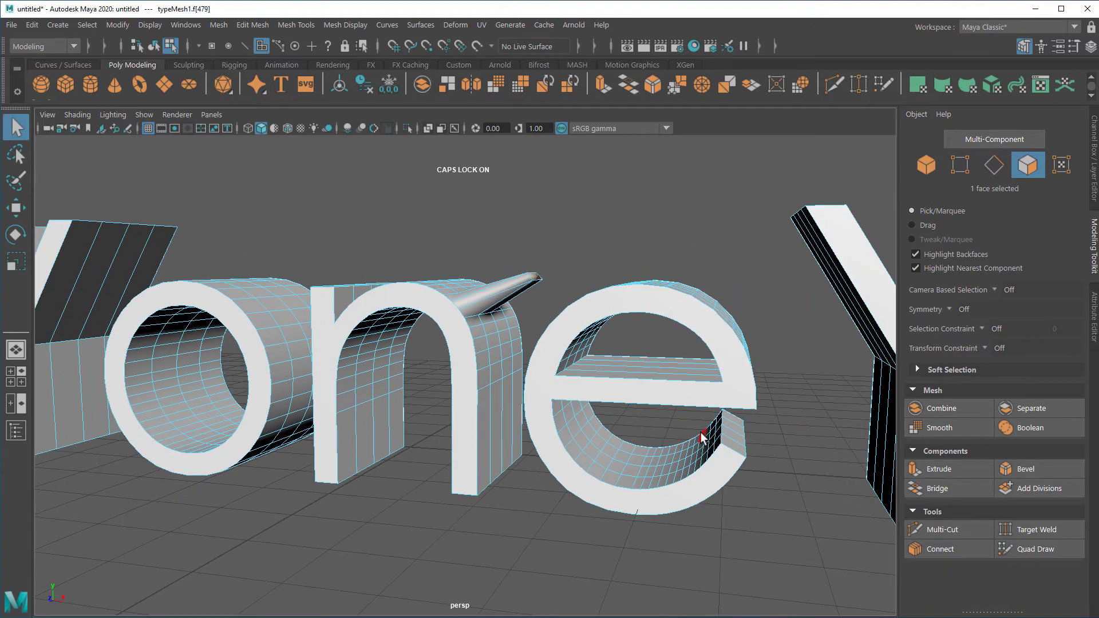
scroll(703, 436, "down", 3)
left_click(1094, 335)
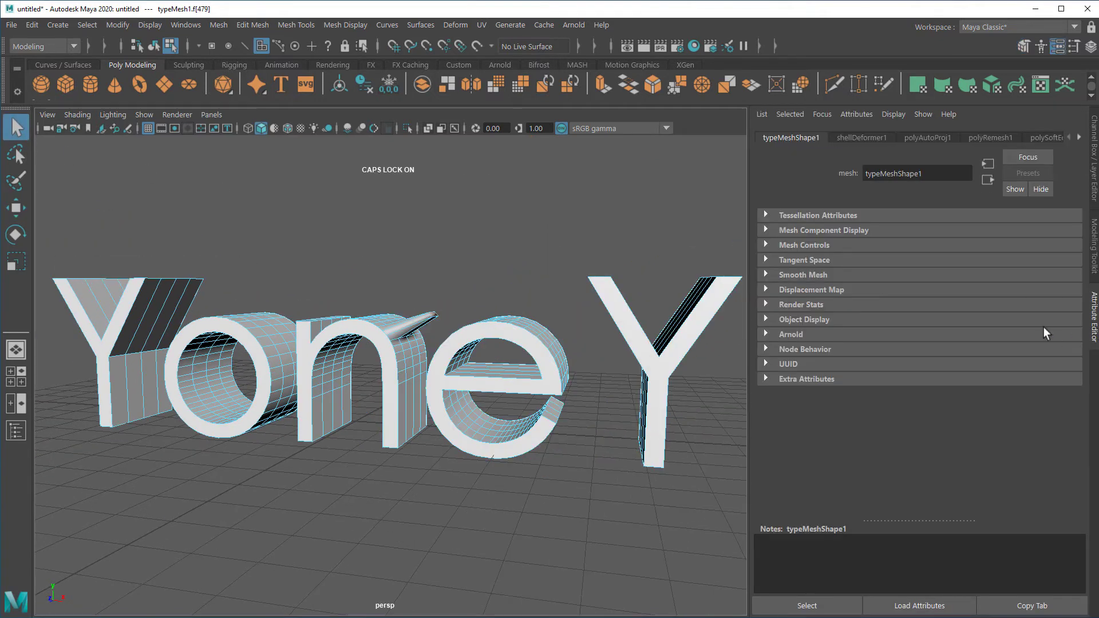
left_click(930, 138)
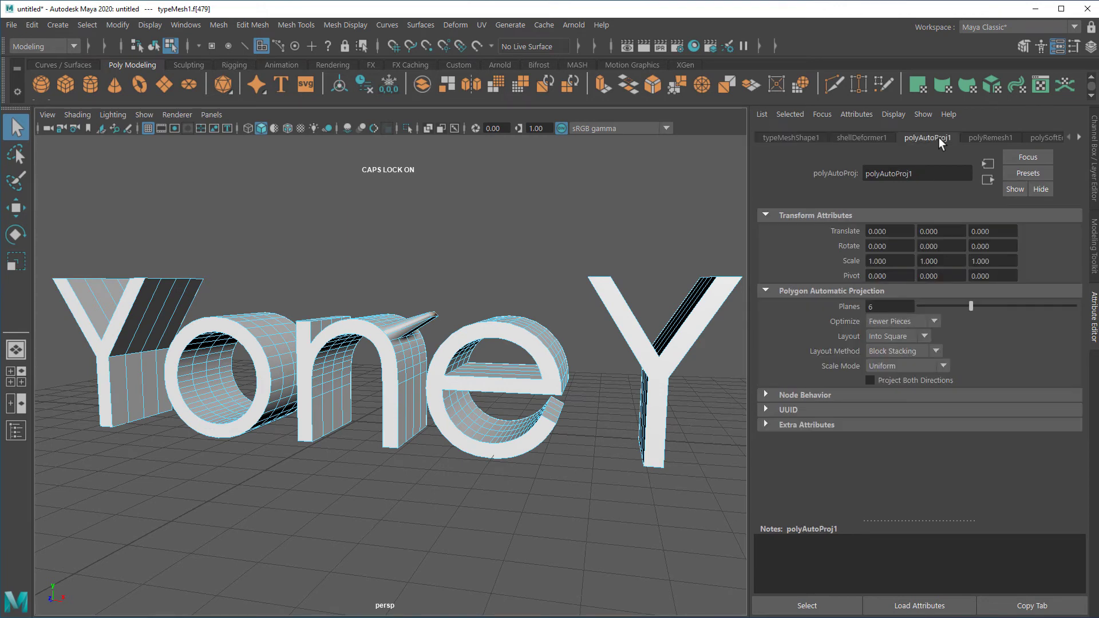
right_click_drag(174, 195, 240, 178)
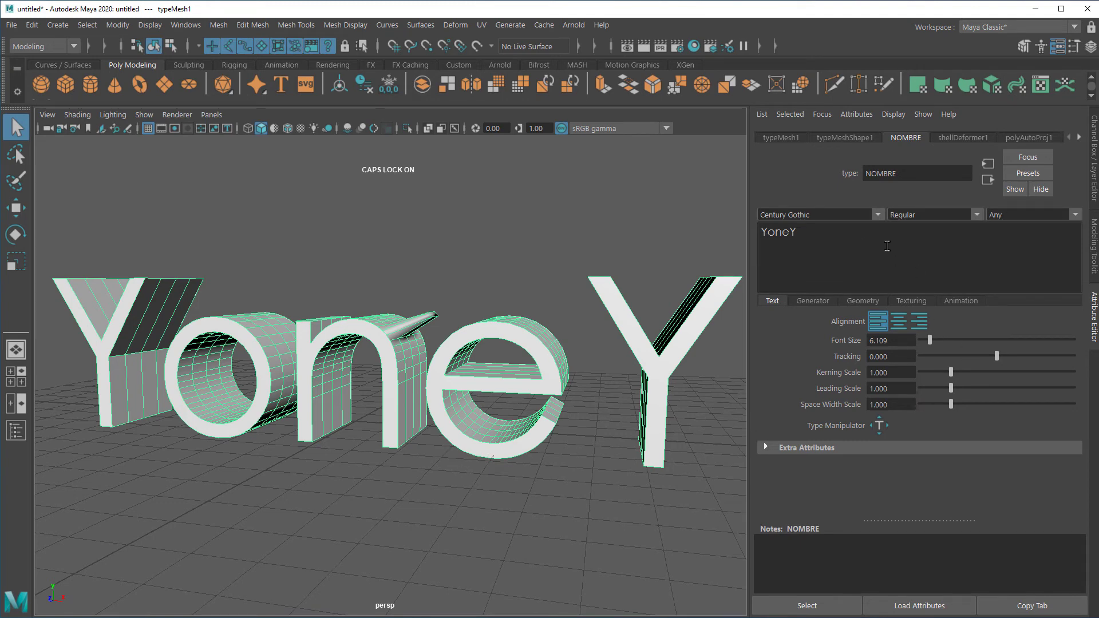
Try the Cambria and Centaur fonts on the text with the pulled face.
left_click(877, 215)
left_click(824, 228)
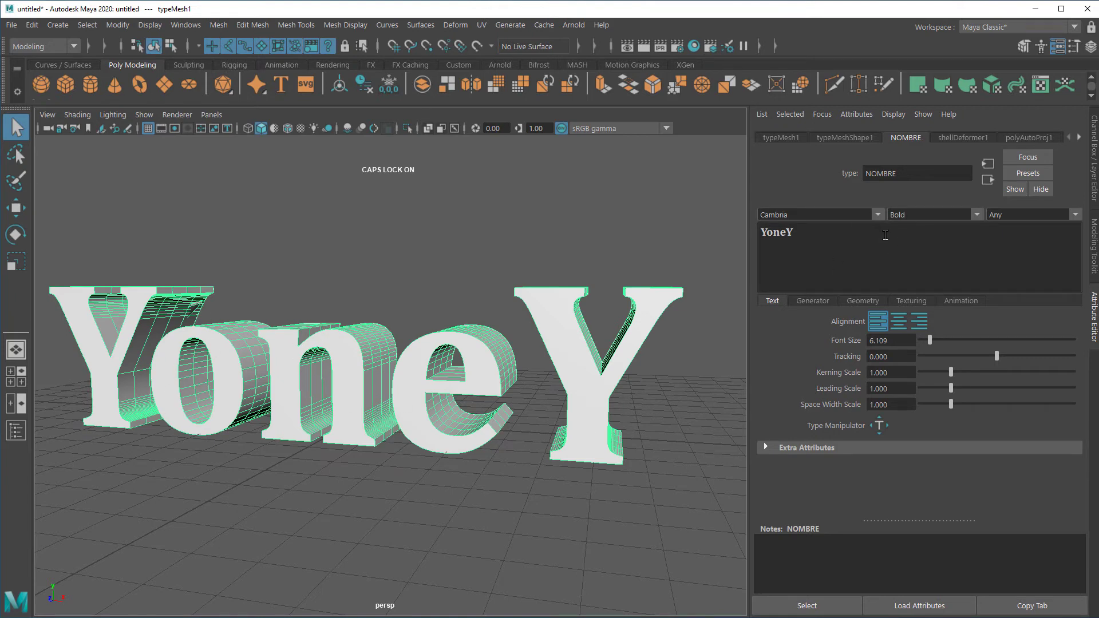
left_click_drag(791, 214, 719, 217)
type("CE")
key("Right")
type("Y G")
key("BackSpace")
key("BackSpace")
key("BackSpace")
key("Return")
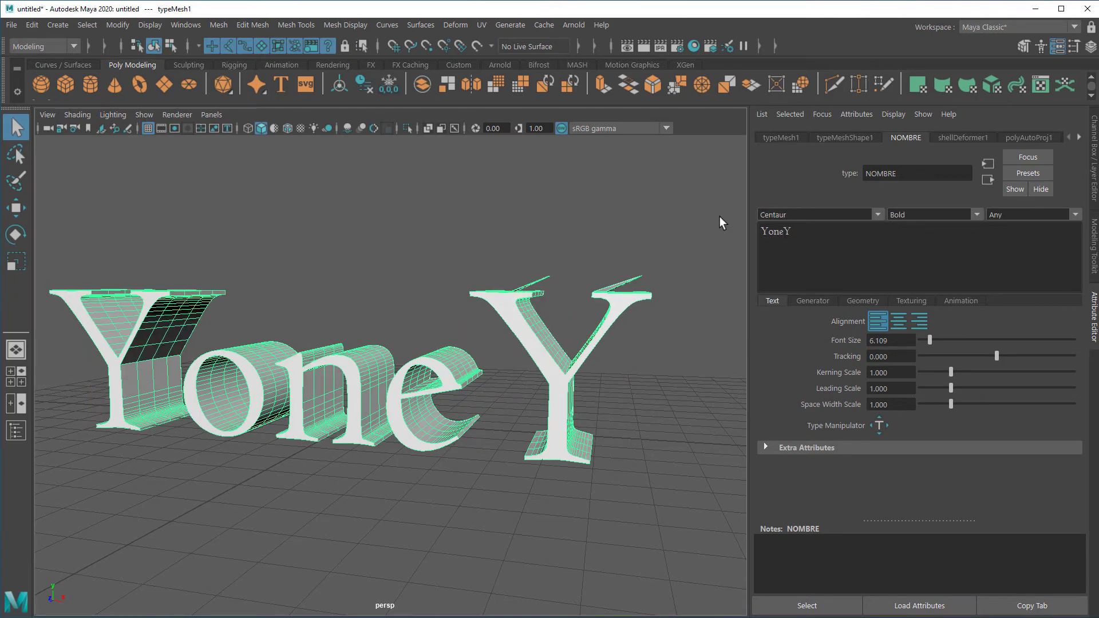
Switch the text back to Century Gothic to compare the pulled face, and change the font to Century.
left_click(877, 215)
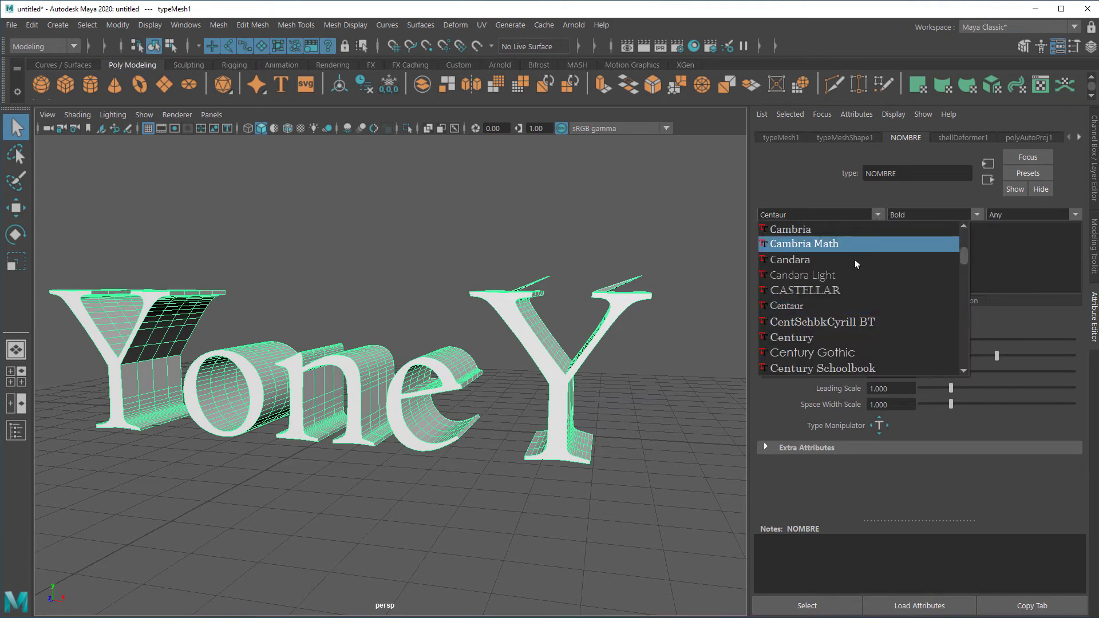
left_click(808, 353)
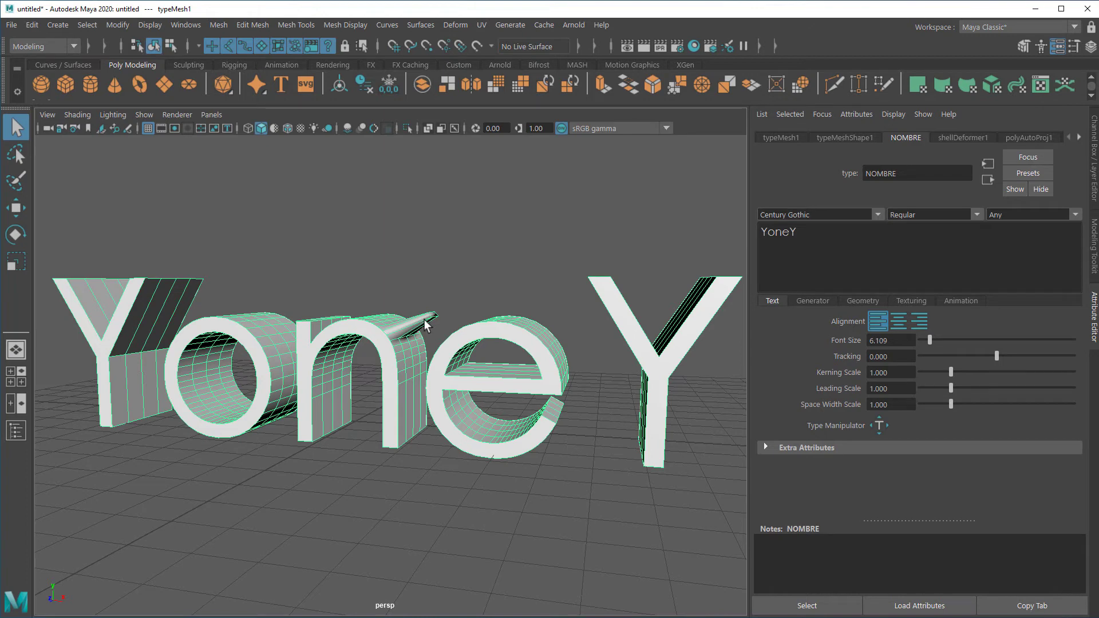
left_click(881, 215)
left_click(822, 332)
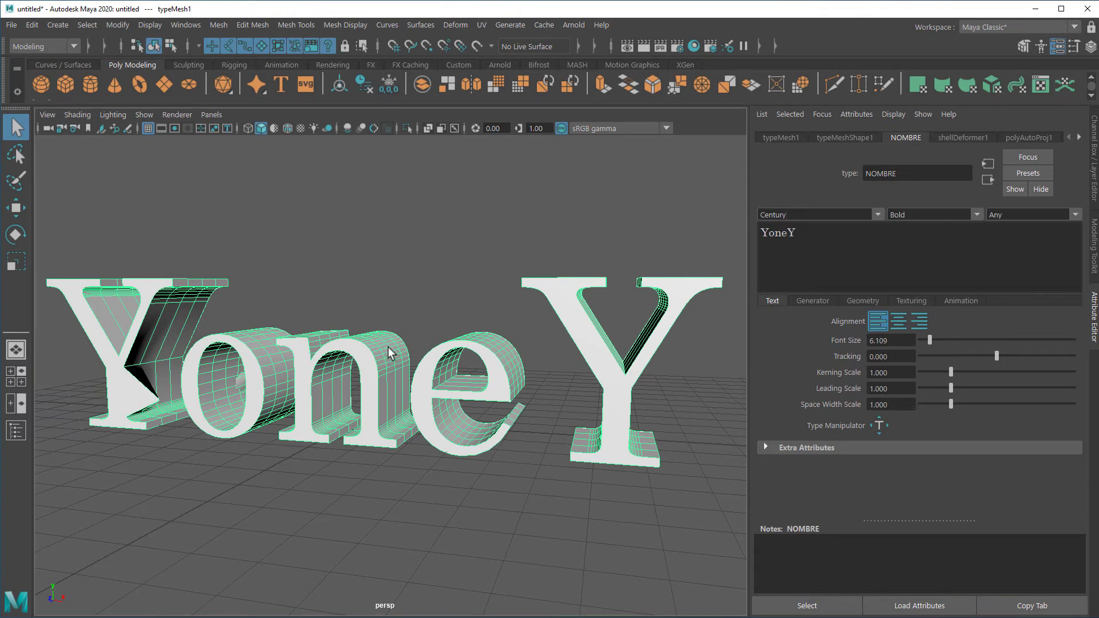
Set the text font to Century Gothic, the Kerning Scale to 0.921 and the Leading Scale to 1.504.
left_click(879, 213)
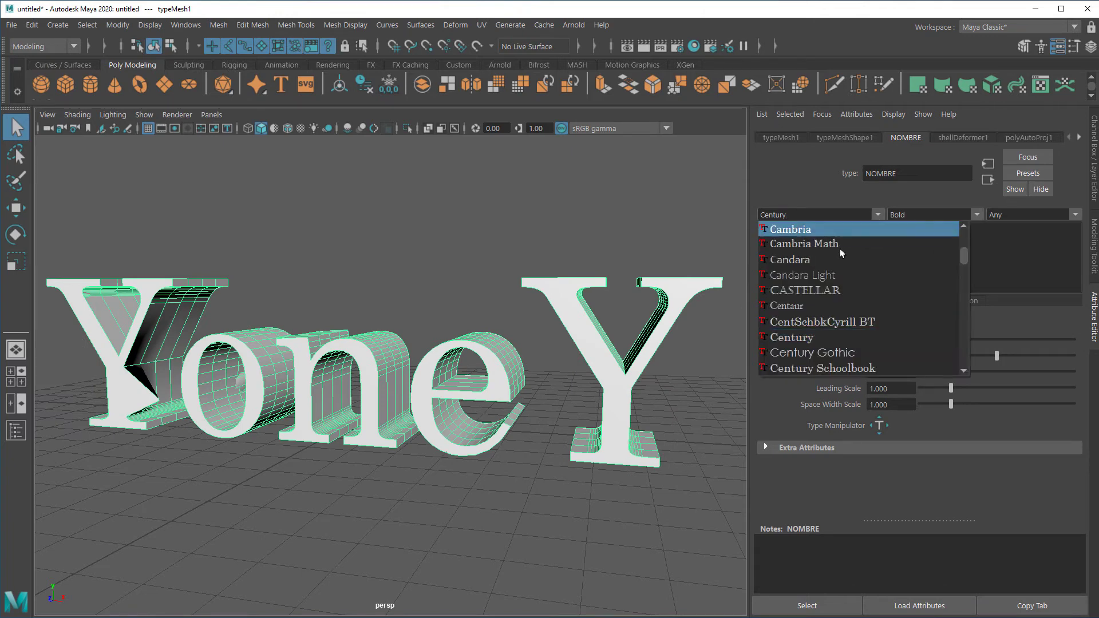
left_click(815, 354)
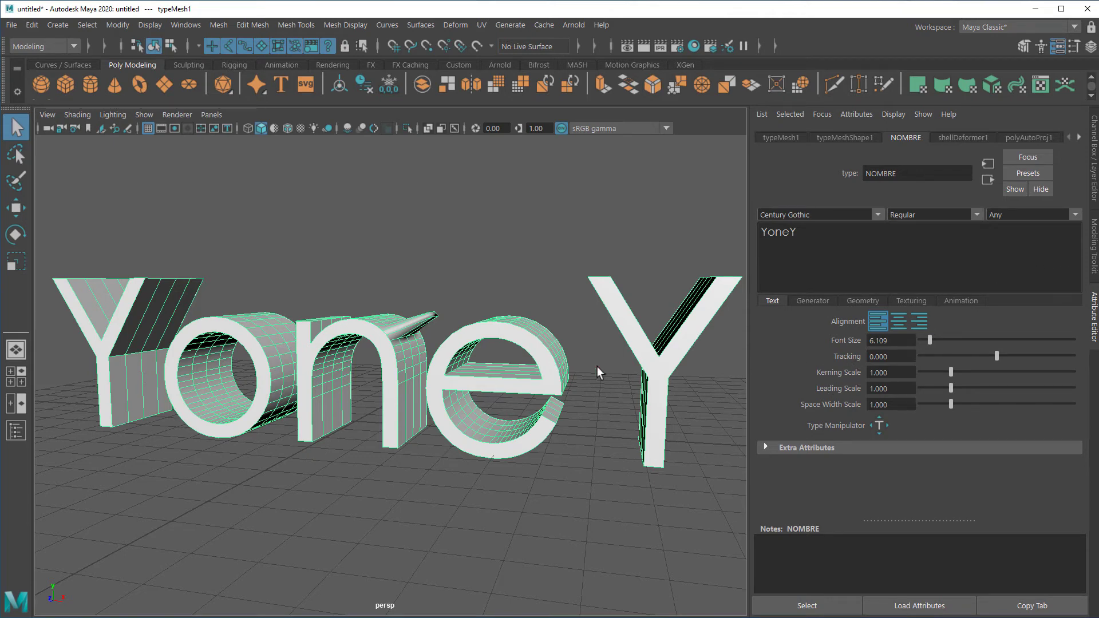
left_click_drag(996, 356, 965, 387)
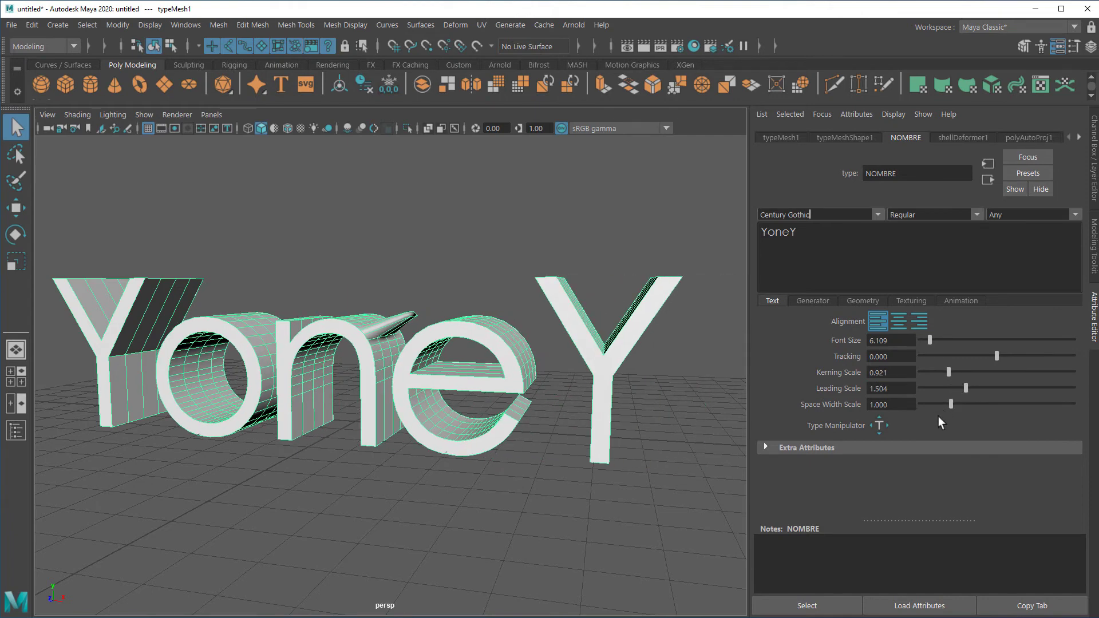
Check the Generator settings of the text, and try Curve Resolution values of 8, 1 and 7 before restoring 4.
left_click(818, 300)
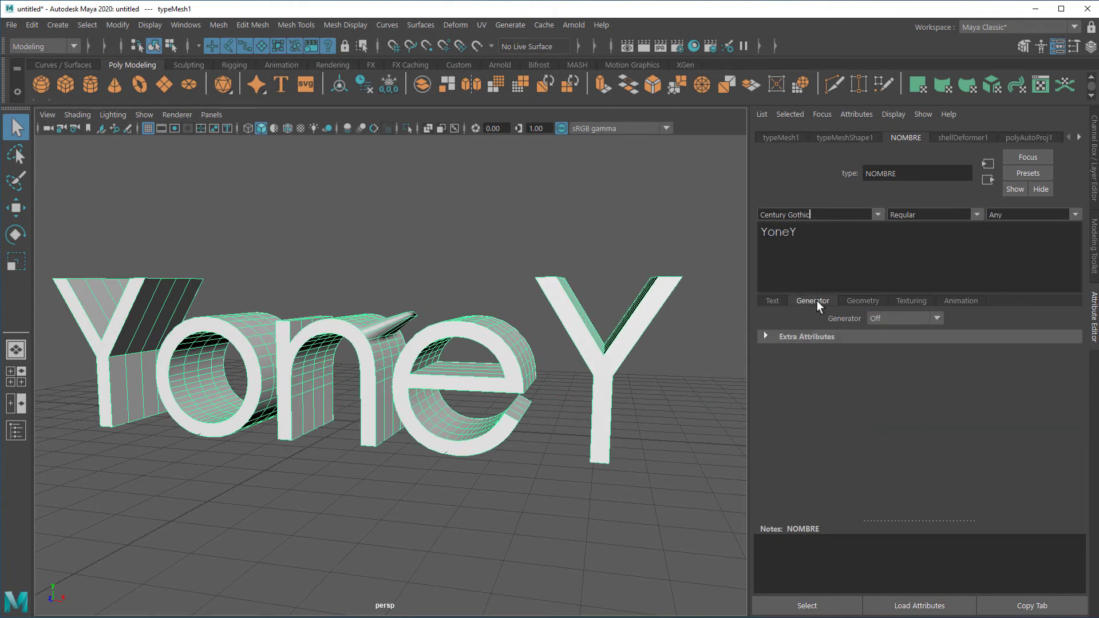
left_click(766, 336)
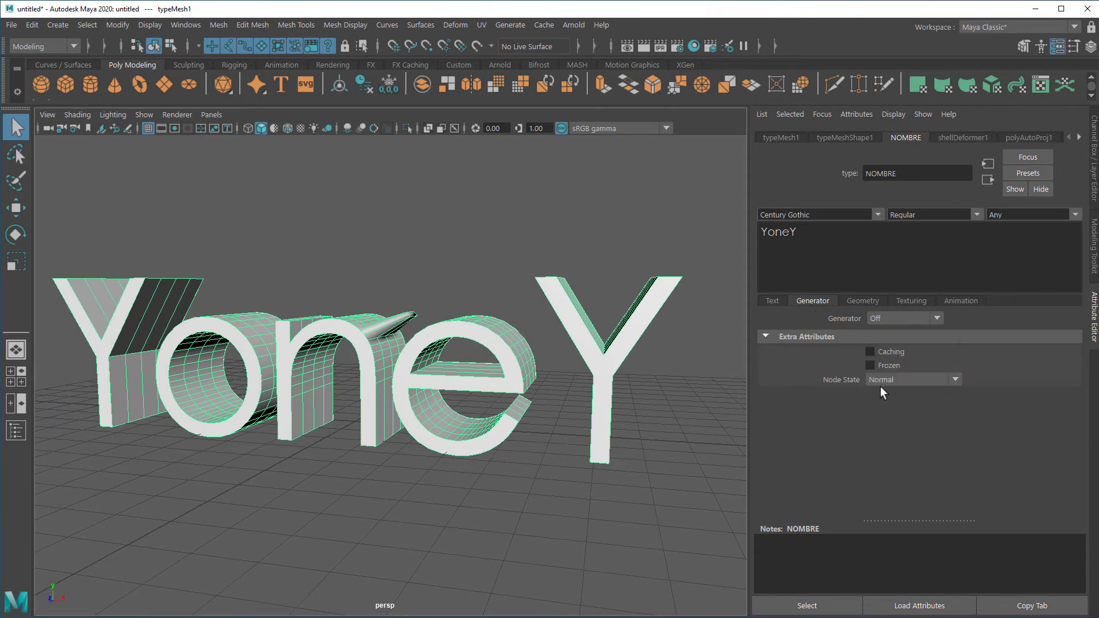
left_click(869, 302)
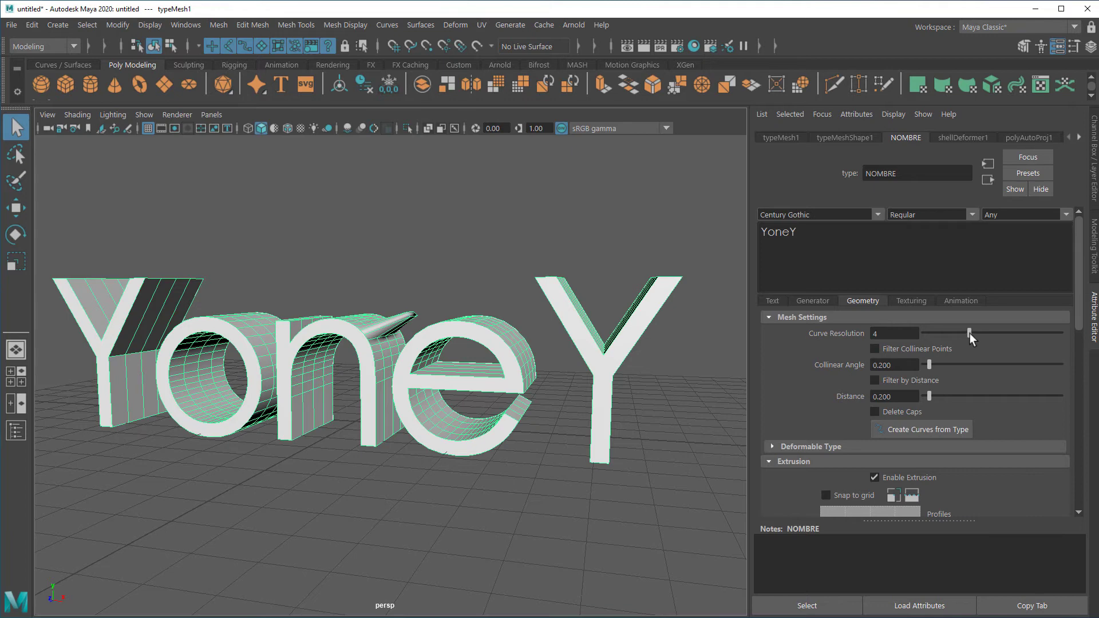
left_click_drag(976, 336, 1028, 330)
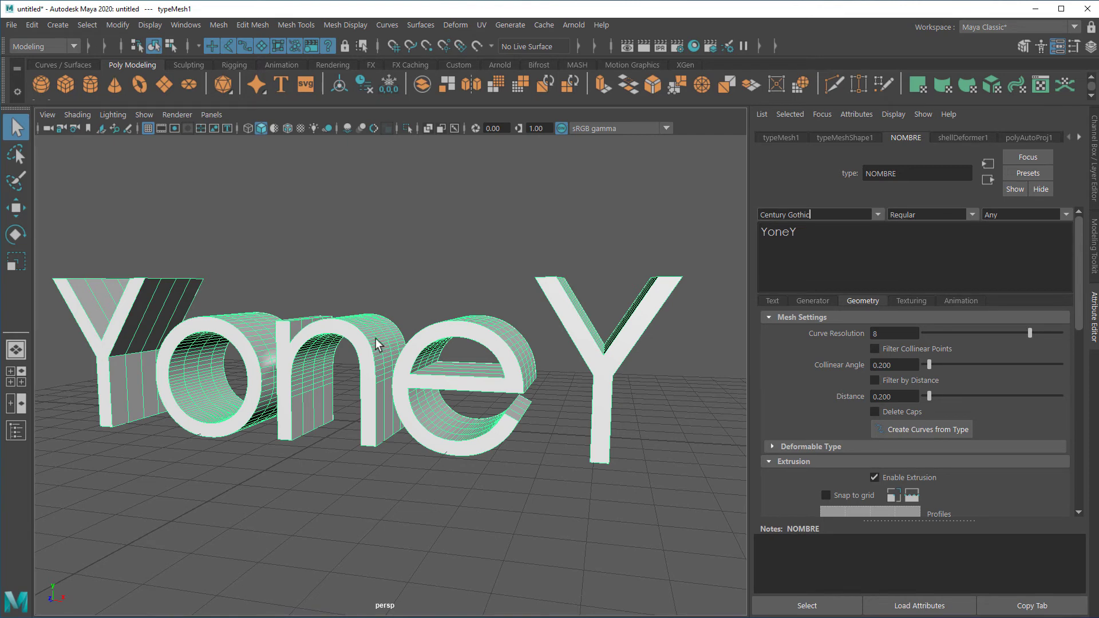
left_click_drag(1032, 333, 924, 332)
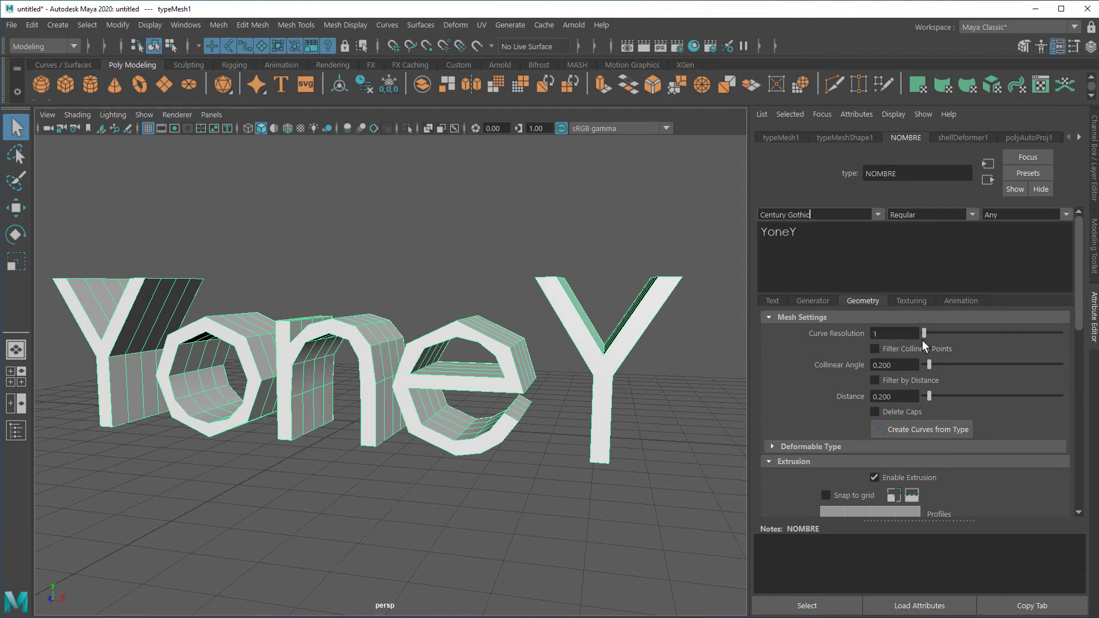
left_click_drag(929, 338, 1011, 340)
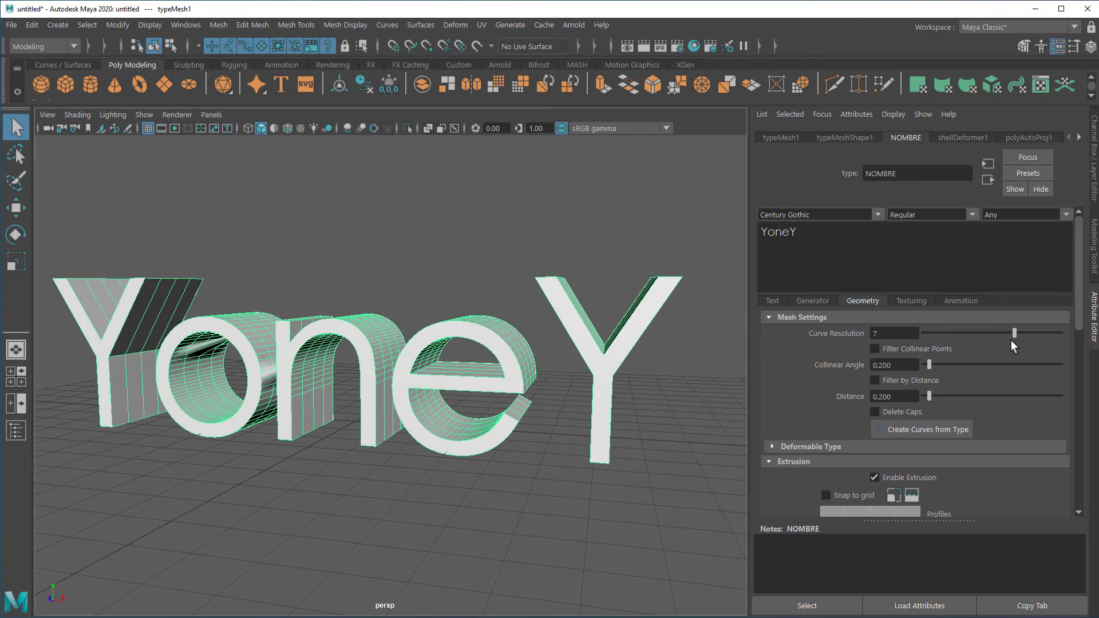
left_click_drag(1010, 341, 968, 344)
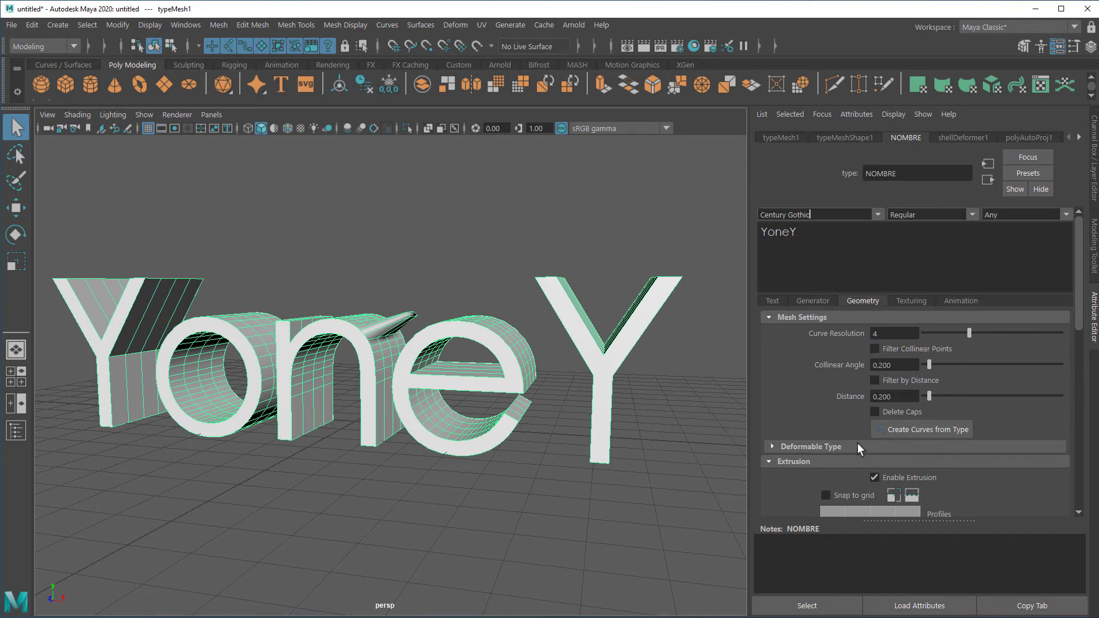
Look through the Texturing and Animation settings of the text, ending back at its basic text settings.
left_click(915, 301)
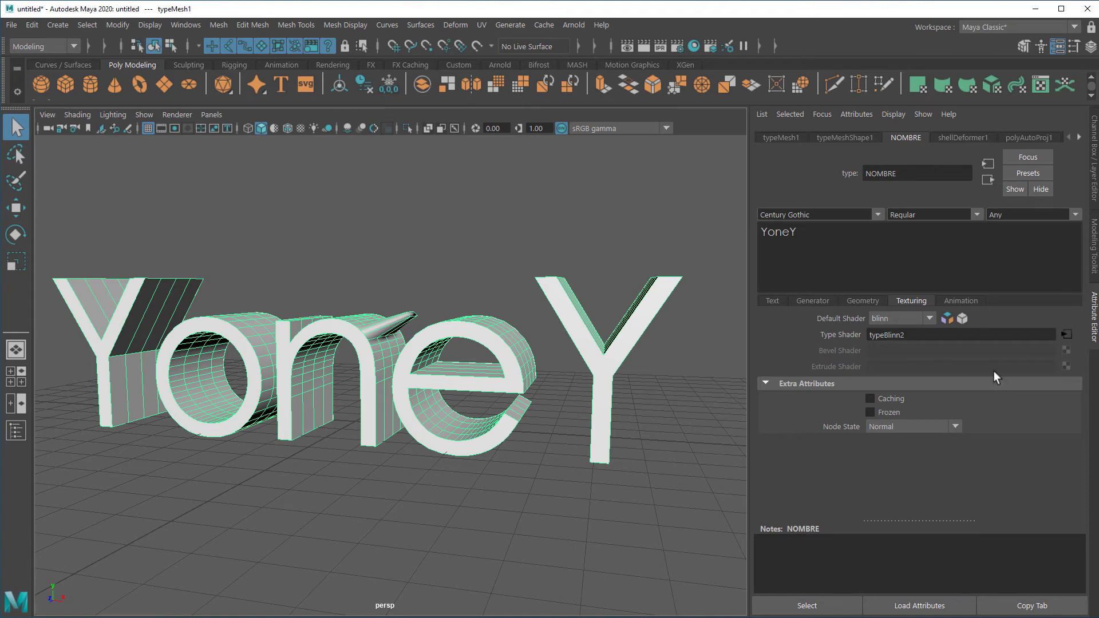
left_click(964, 302)
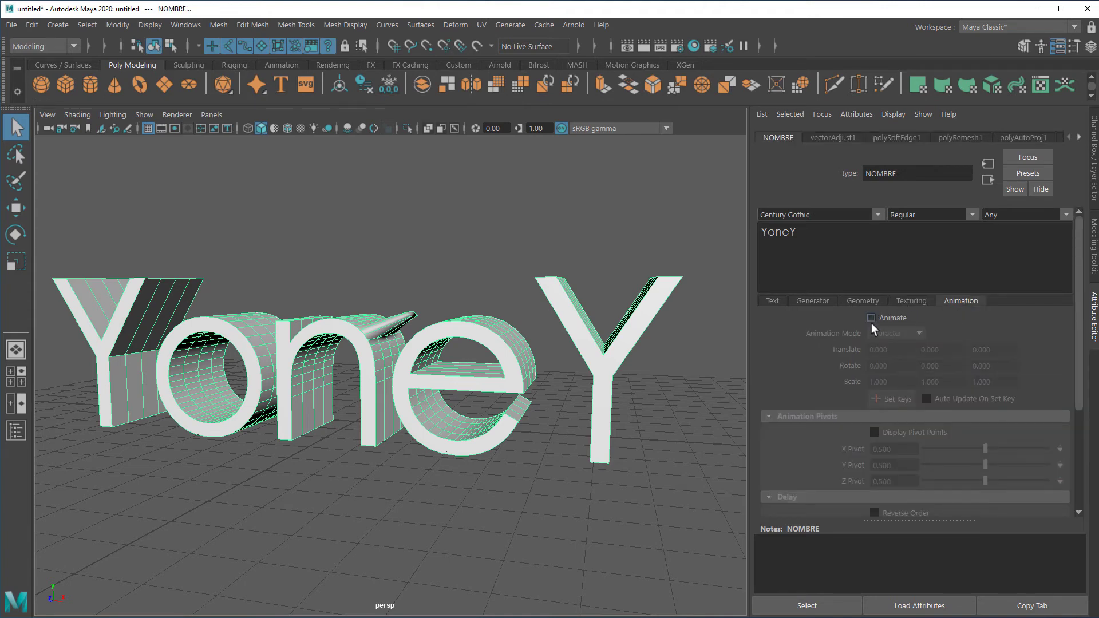
left_click(774, 301)
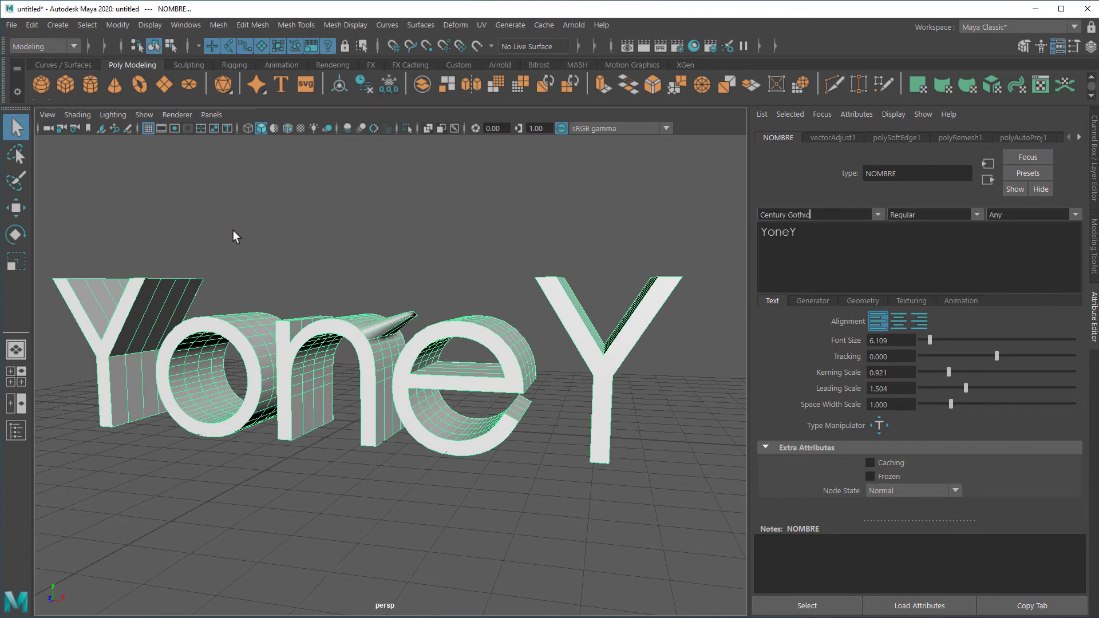
Select the whole YoneY text mesh and delete it from the scene.
left_click(118, 223)
left_click_drag(118, 224, 605, 496)
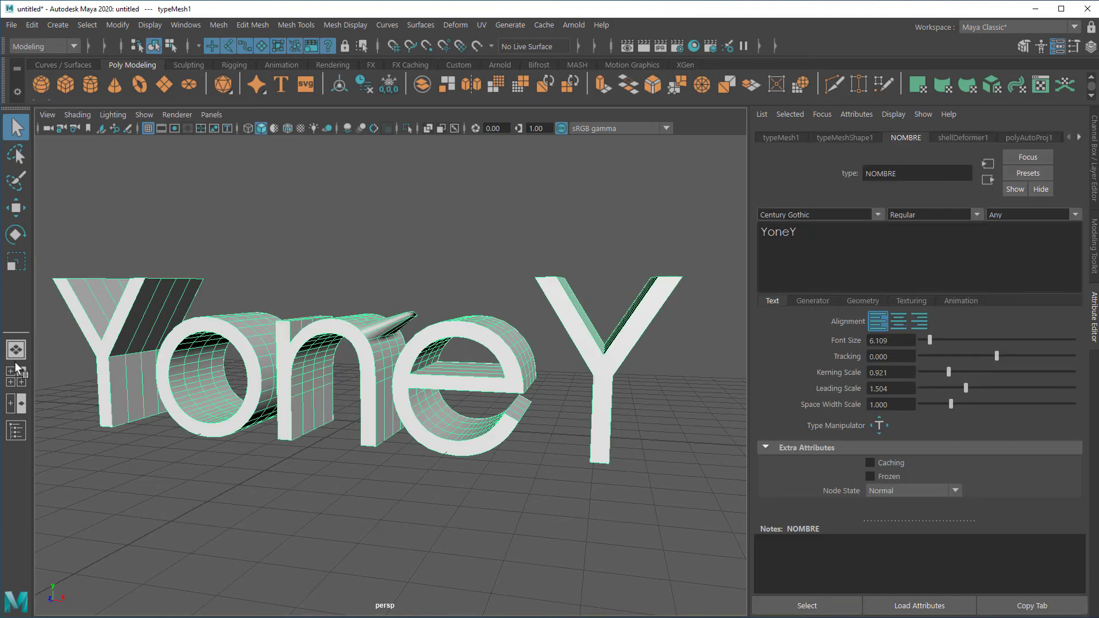
key("Delete")
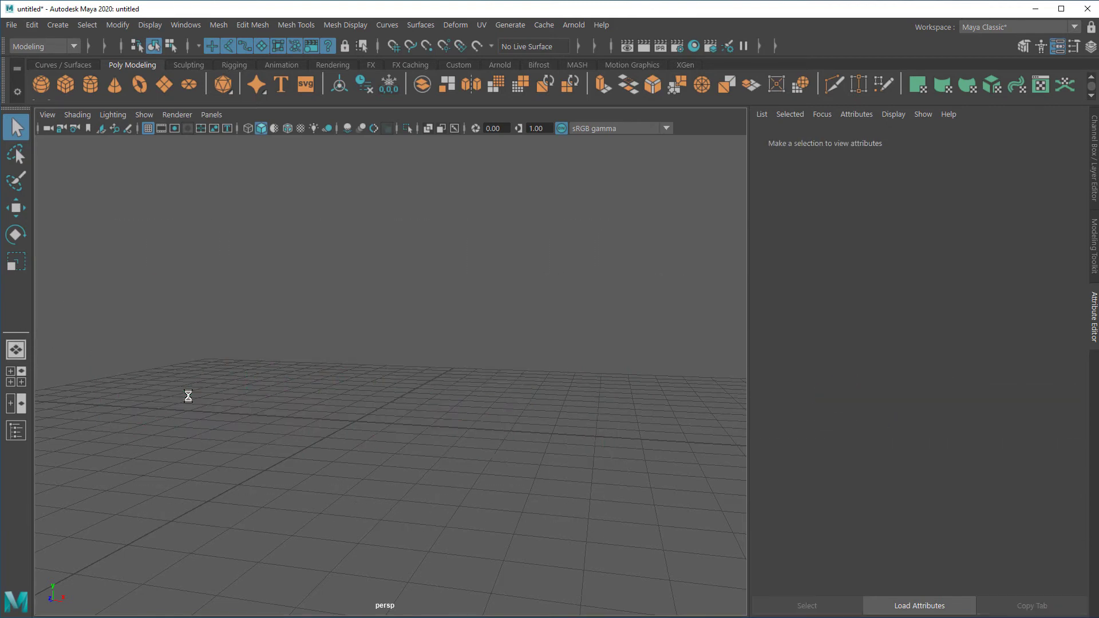
left_click(15, 432)
left_click(16, 434)
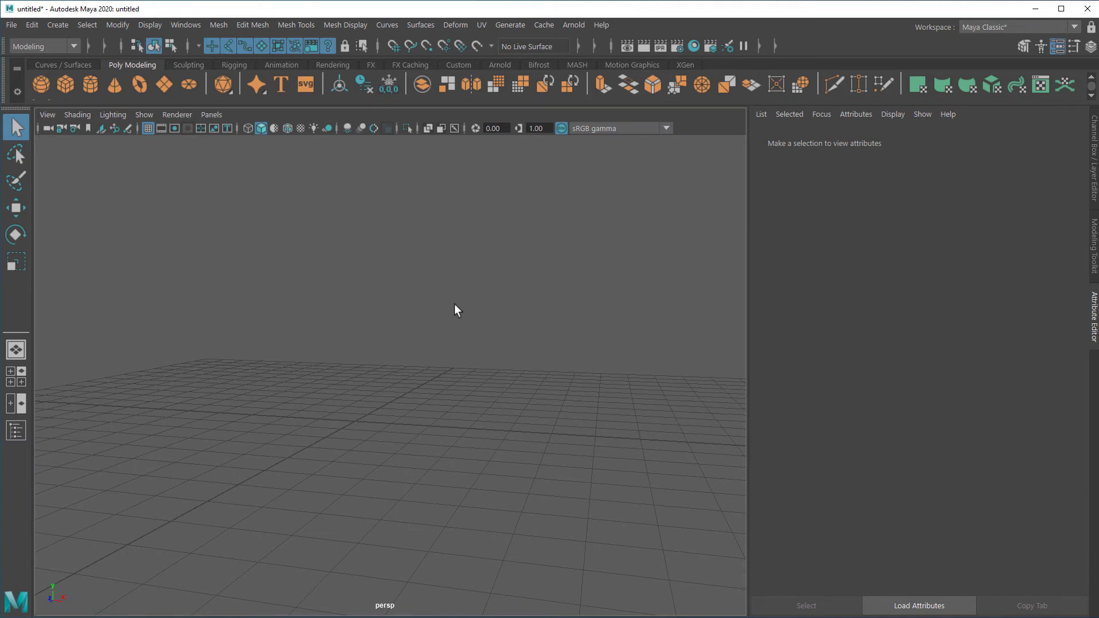
Create a default SVG mesh and frame it in the perspective view.
left_click(305, 85)
key("f")
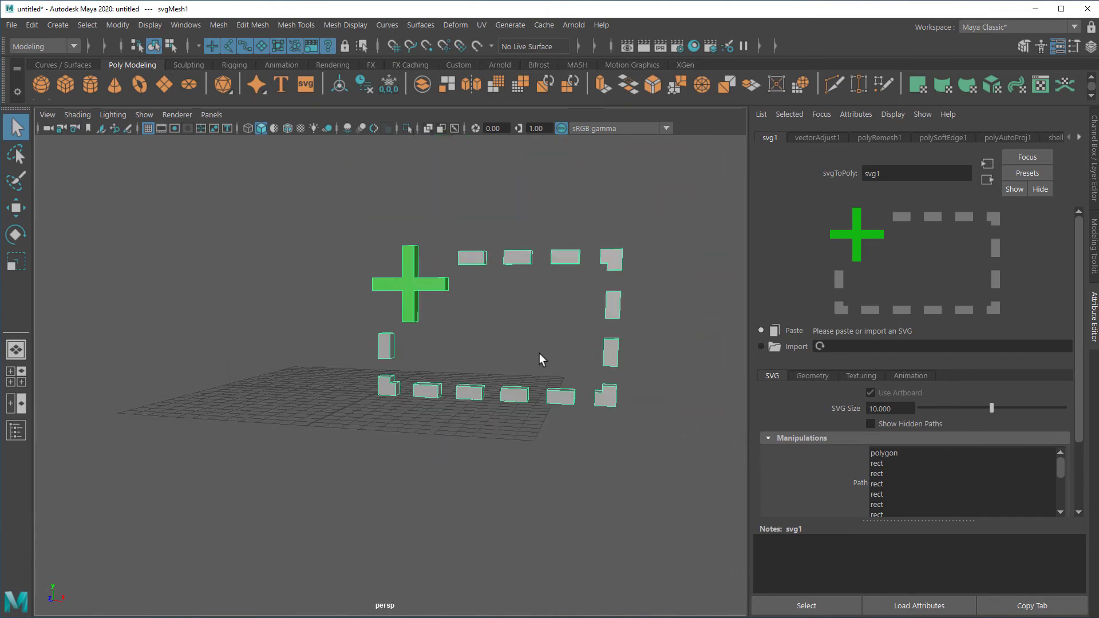
left_click_drag(538, 340, 465, 378, "alt")
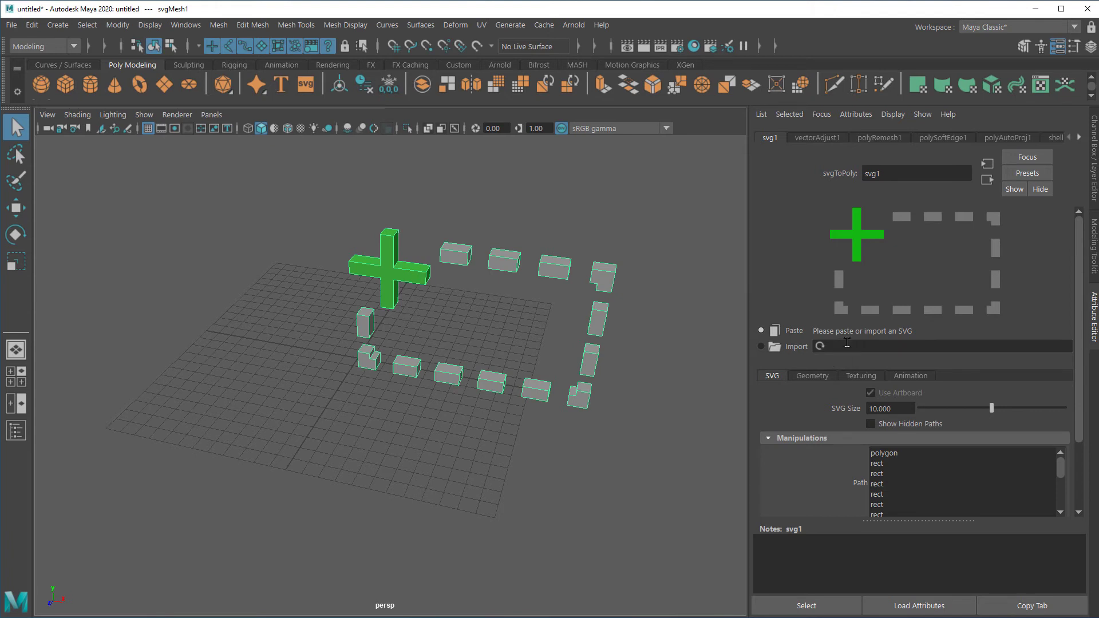
Switch the SVG source from pasting to importing, and load pikachu.svg from the Curso de Maya folder.
left_click(761, 347)
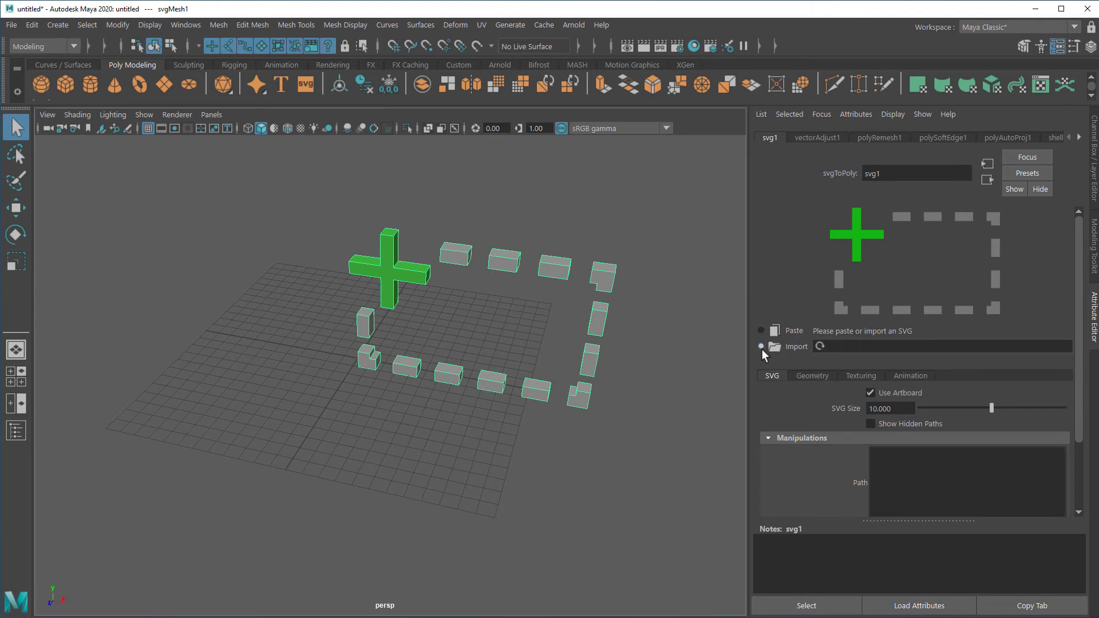
left_click(772, 347)
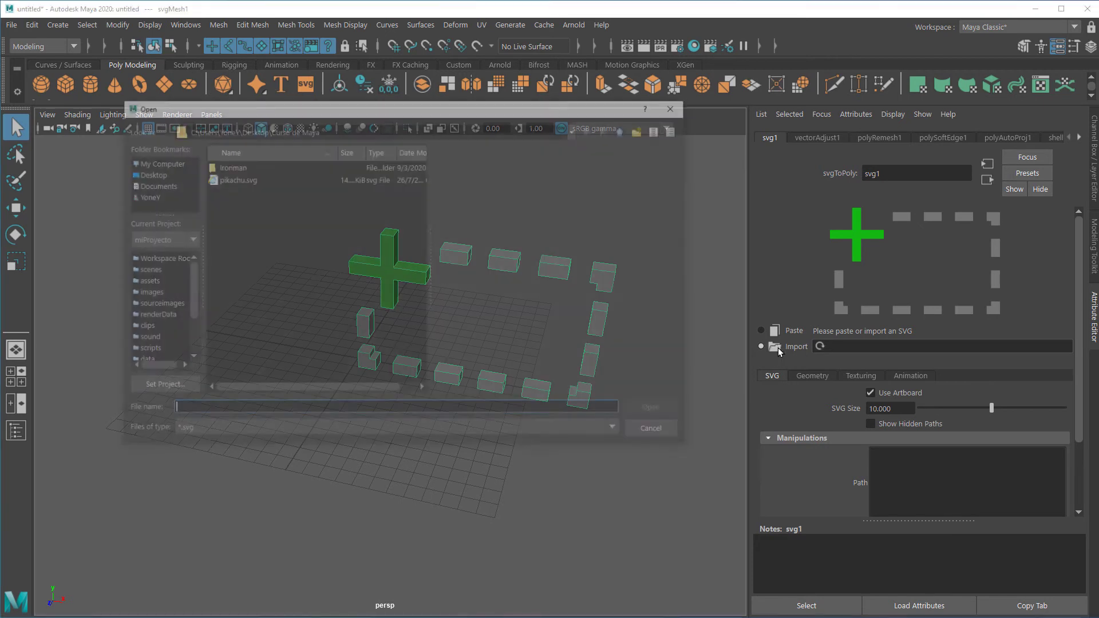
left_click(238, 179)
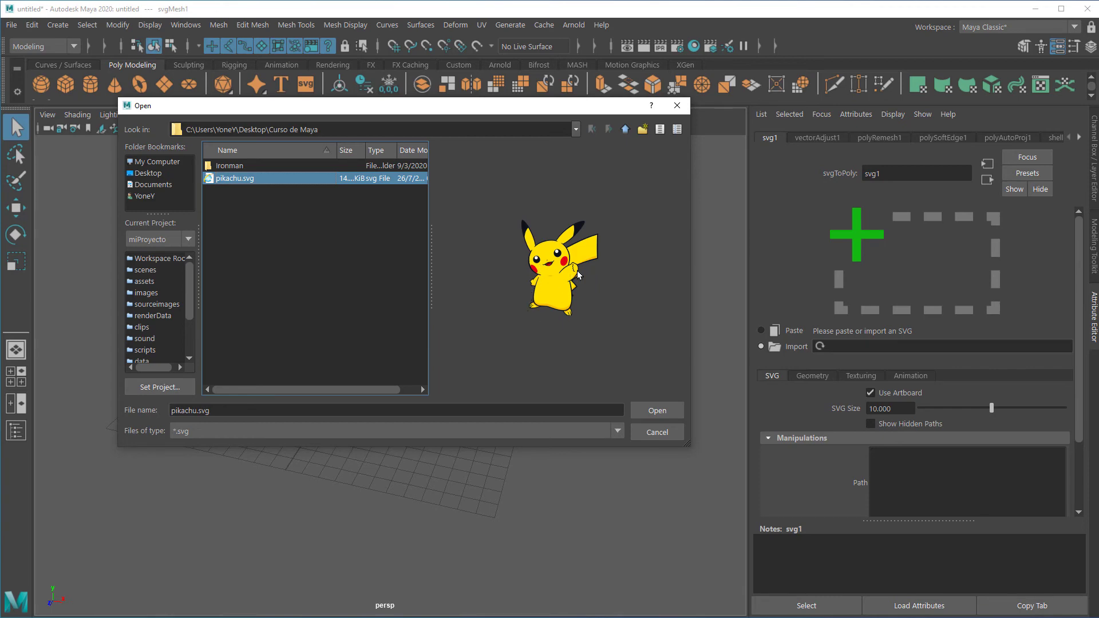
left_click(650, 410)
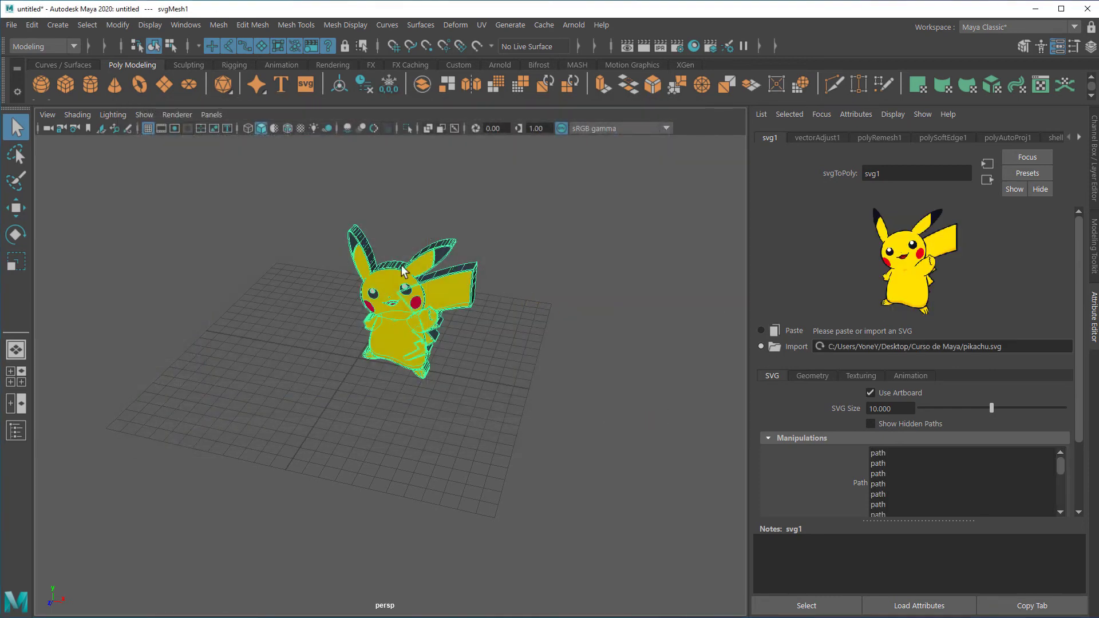
Deselect the imported Pikachu mesh and examine its colours and extruded thickness from the front, back and sides.
scroll(510, 405, "up", 4)
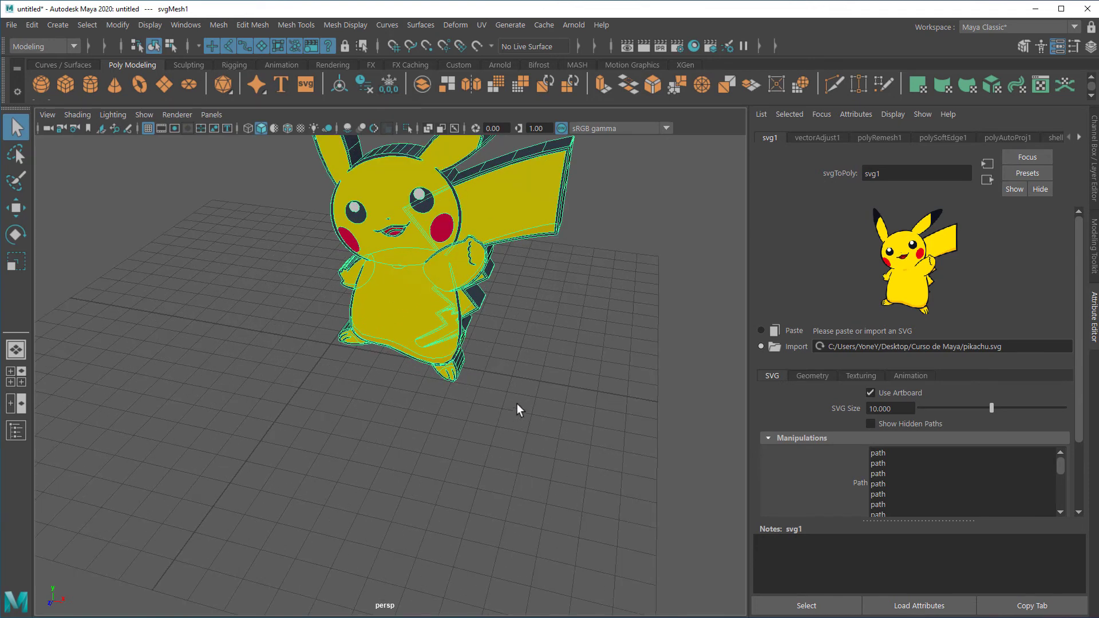
left_click(534, 315)
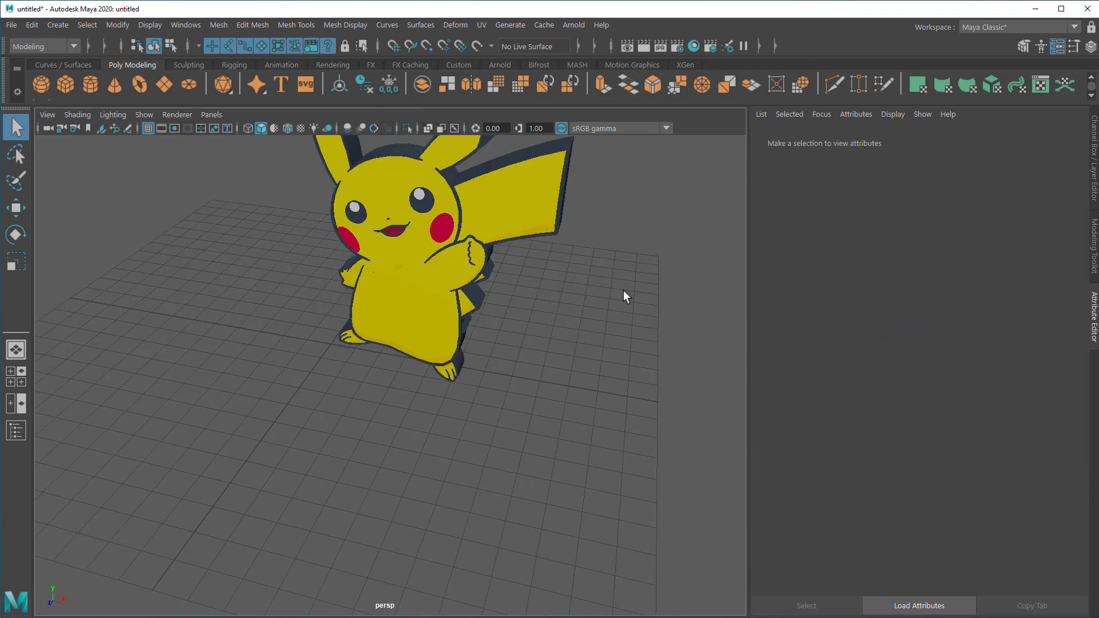
middle_click_drag(623, 271, 543, 366, "alt")
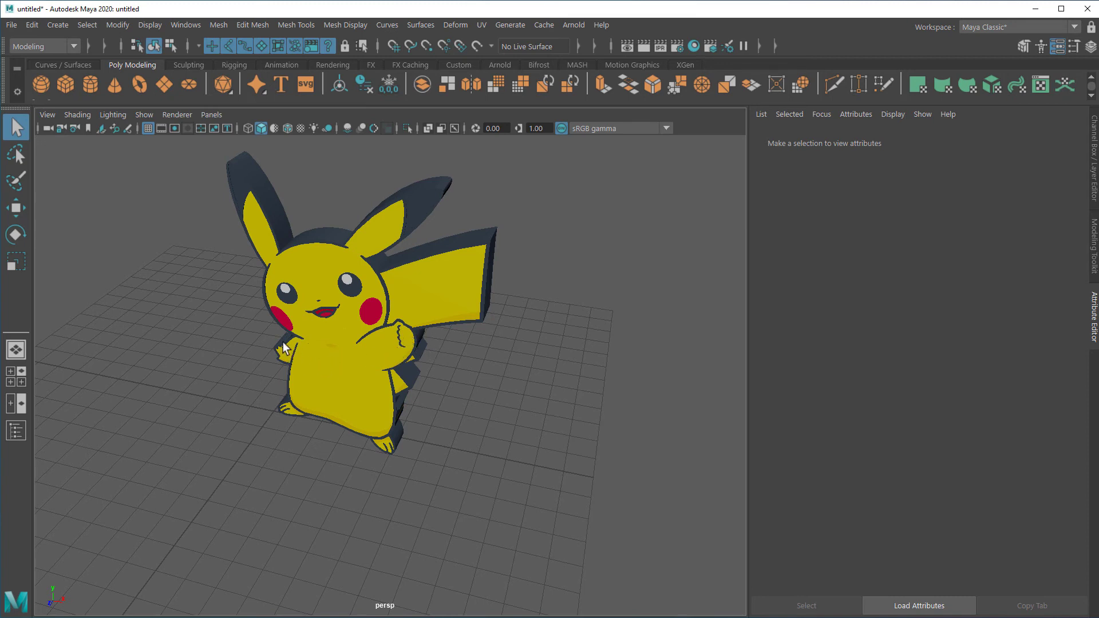
left_click_drag(497, 398, 355, 363, "alt")
left_click_drag(606, 468, 458, 311, "alt")
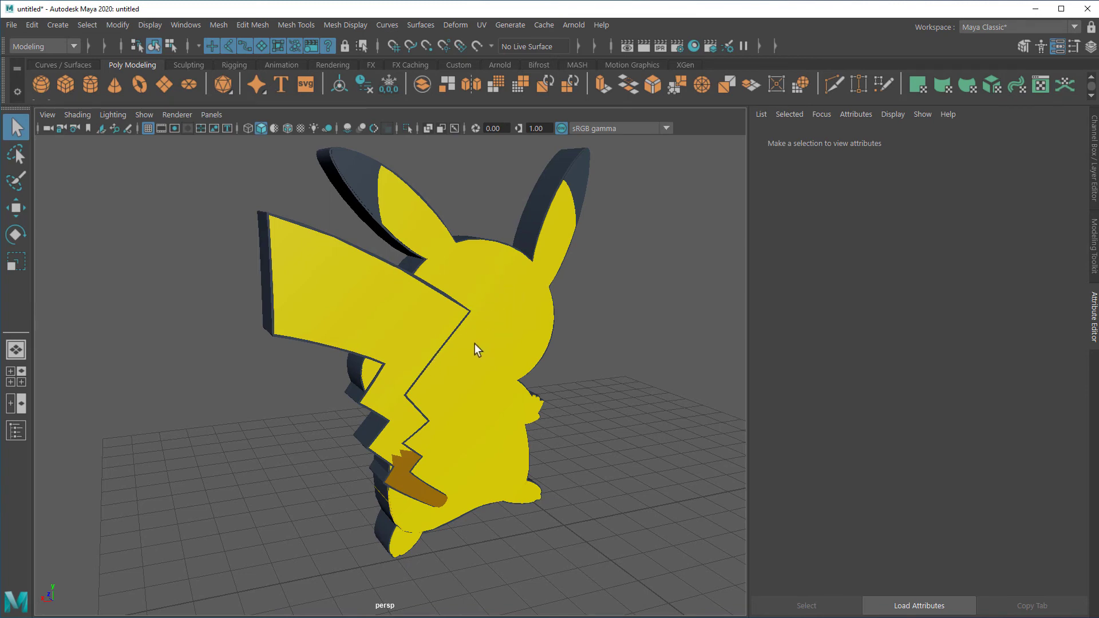
left_click_drag(456, 361, 486, 339, "alt")
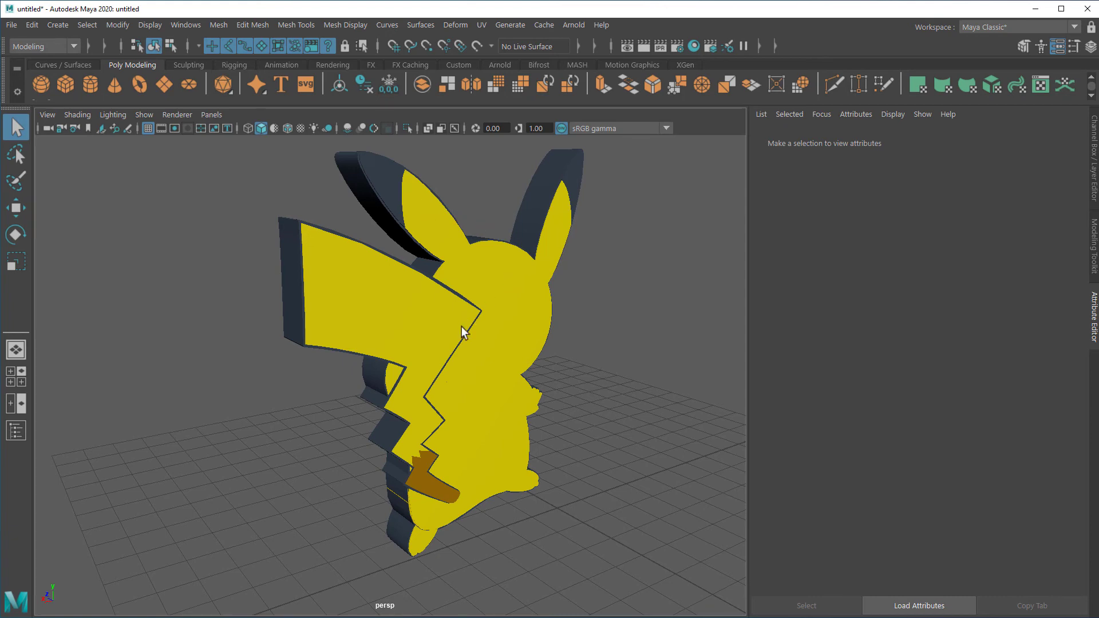
left_click_drag(453, 375, 422, 441, "alt")
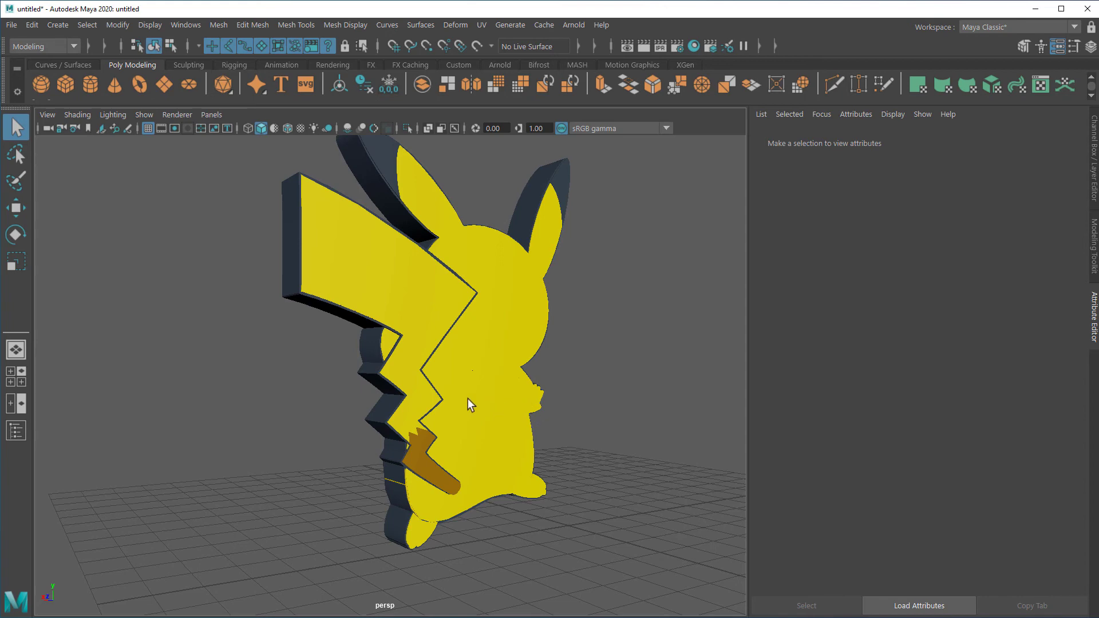
left_click_drag(376, 402, 520, 410, "alt")
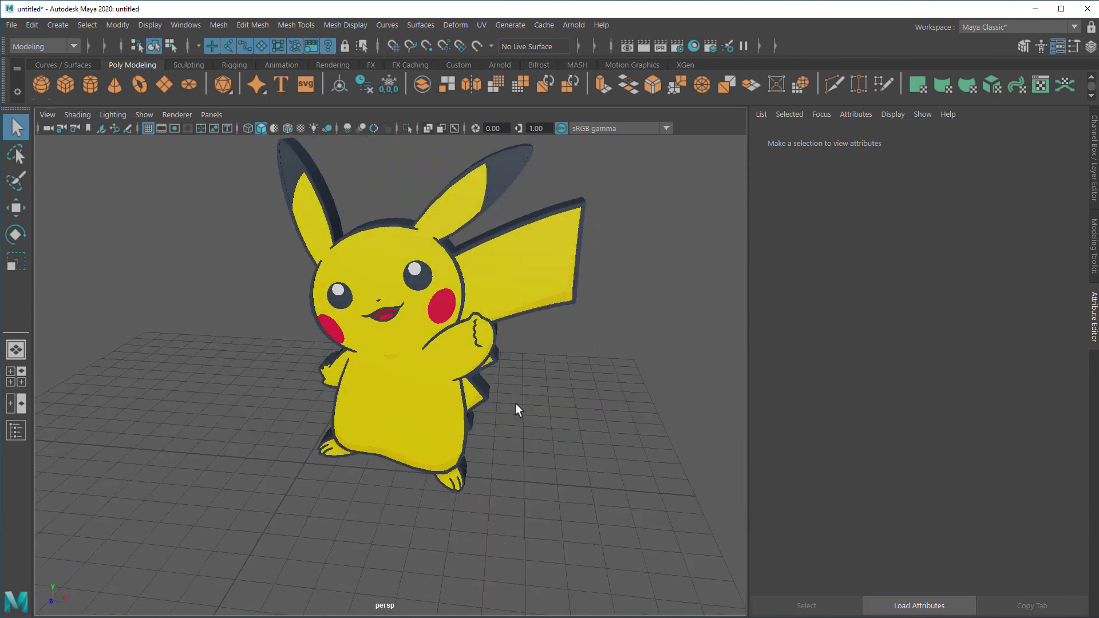
left_click_drag(453, 407, 471, 390, "alt")
middle_click_drag(470, 391, 461, 387, "alt")
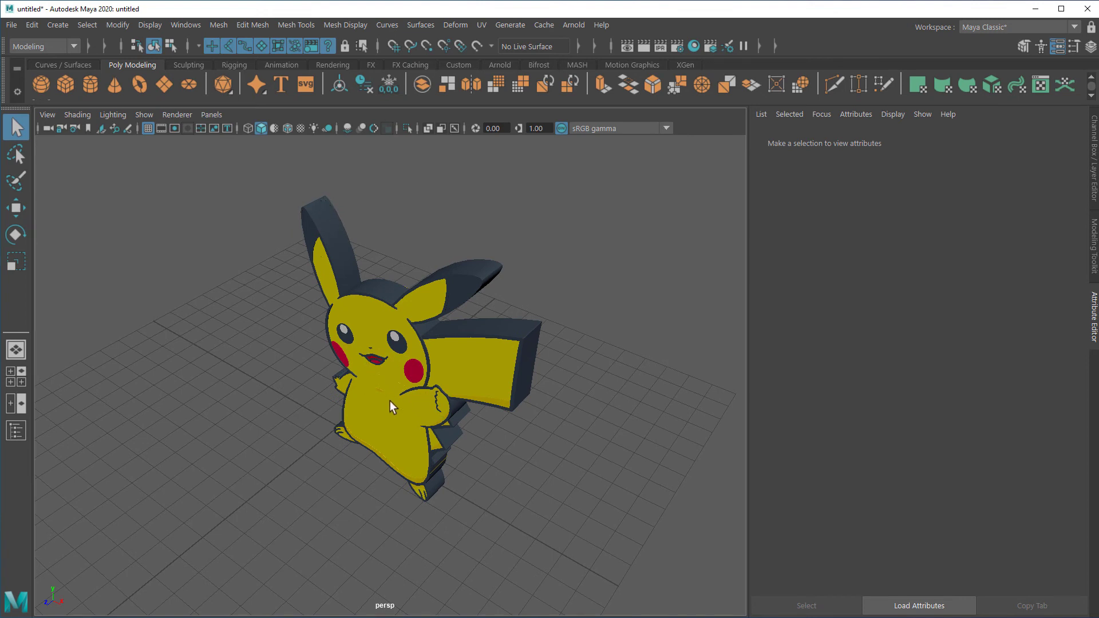
Reselect the Pikachu mesh and set its SVG Size to 9.719, with its Manipulations settings in view.
left_click(376, 311)
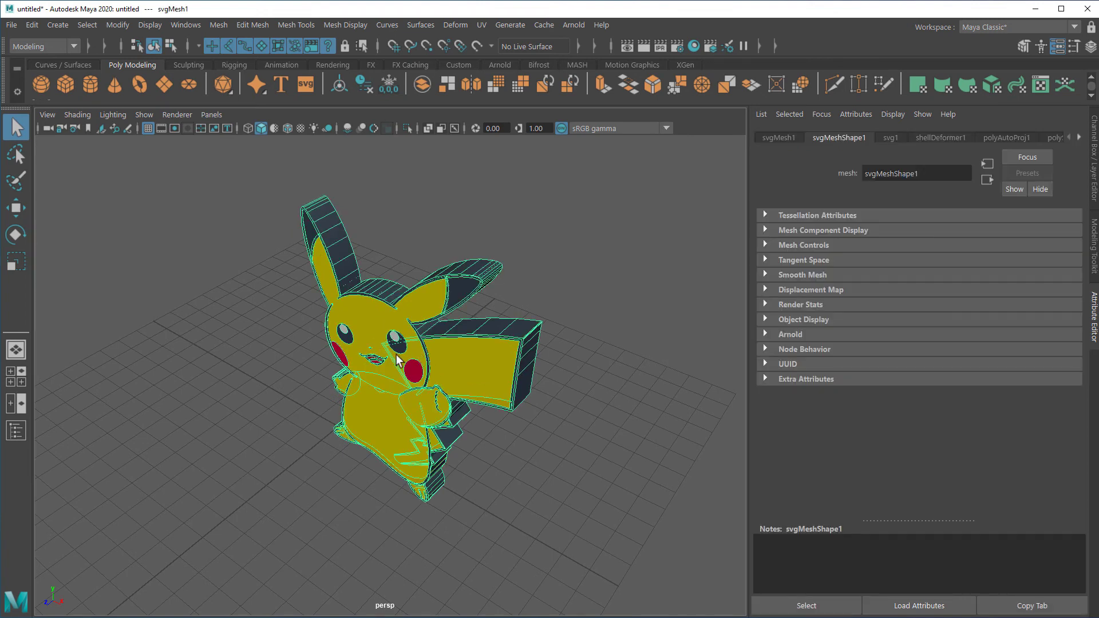
left_click(1094, 321)
left_click(1094, 323)
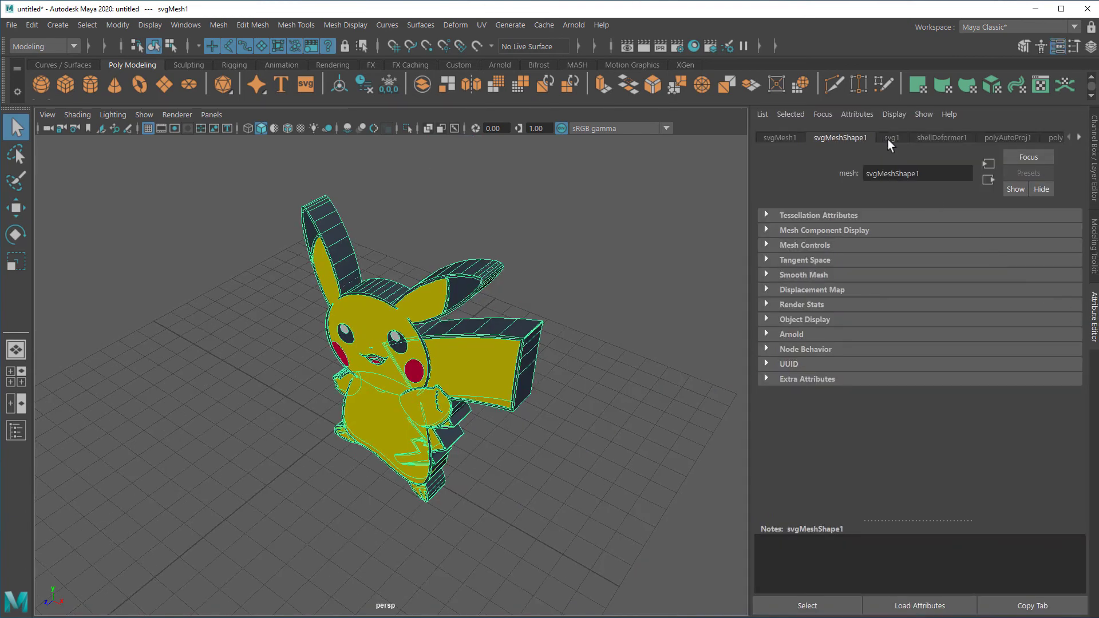
left_click(889, 137)
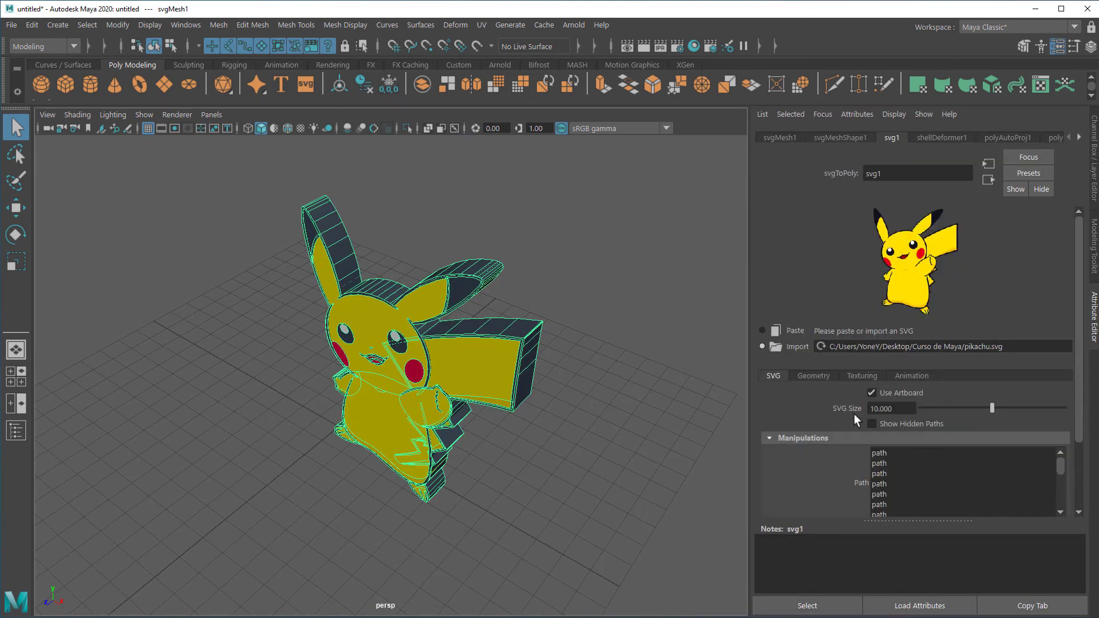
left_click_drag(993, 411, 991, 410)
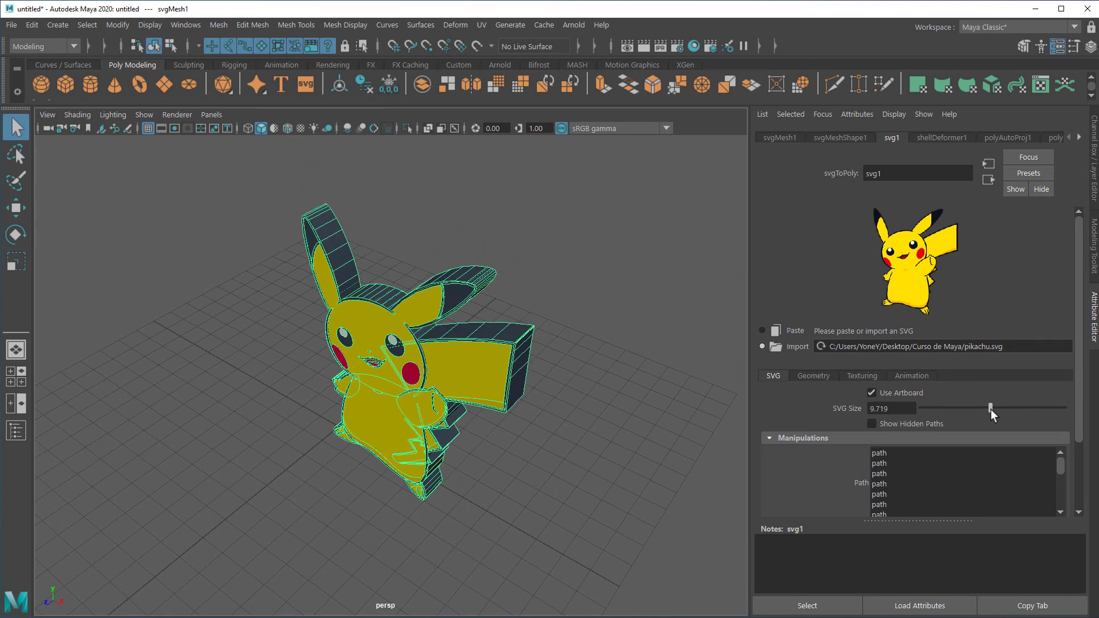
left_click_drag(1078, 390, 1085, 487)
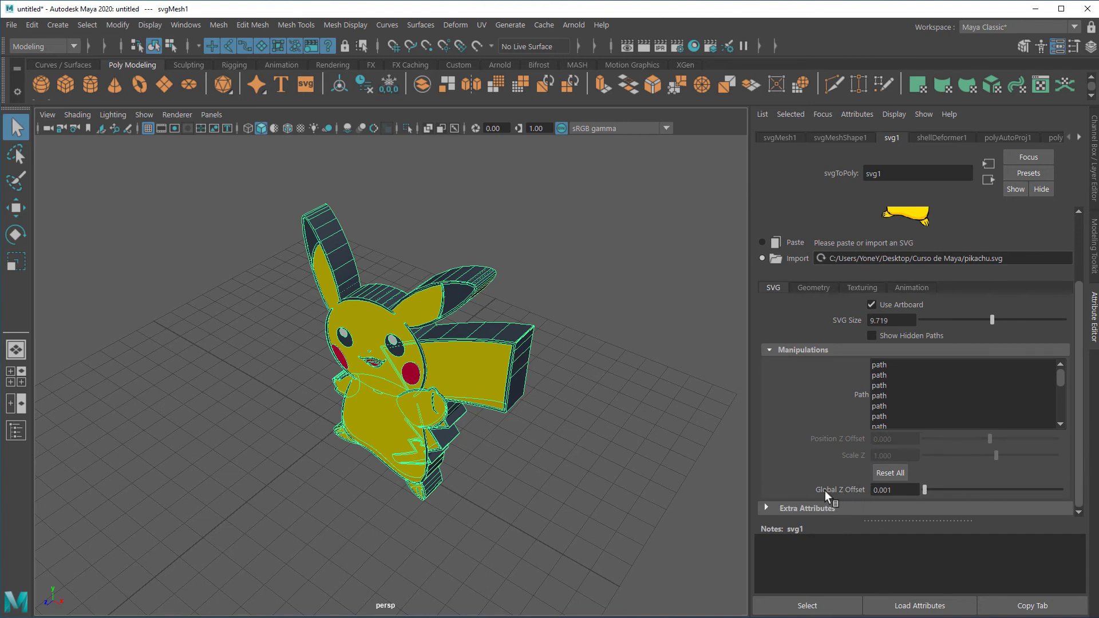
Set the Pikachu mesh's Global Z Offset to 0.401 and view the separated path pieces in the perspective view.
left_click_drag(924, 491, 936, 491)
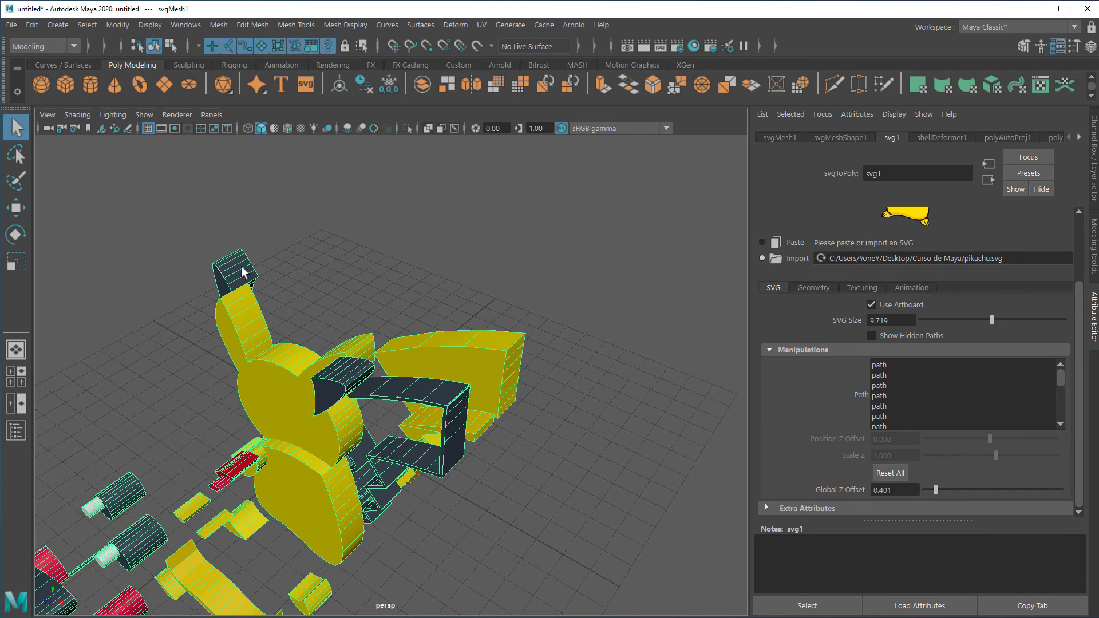
middle_click_drag(346, 527, 428, 450, "alt")
scroll(458, 423, "down", 10)
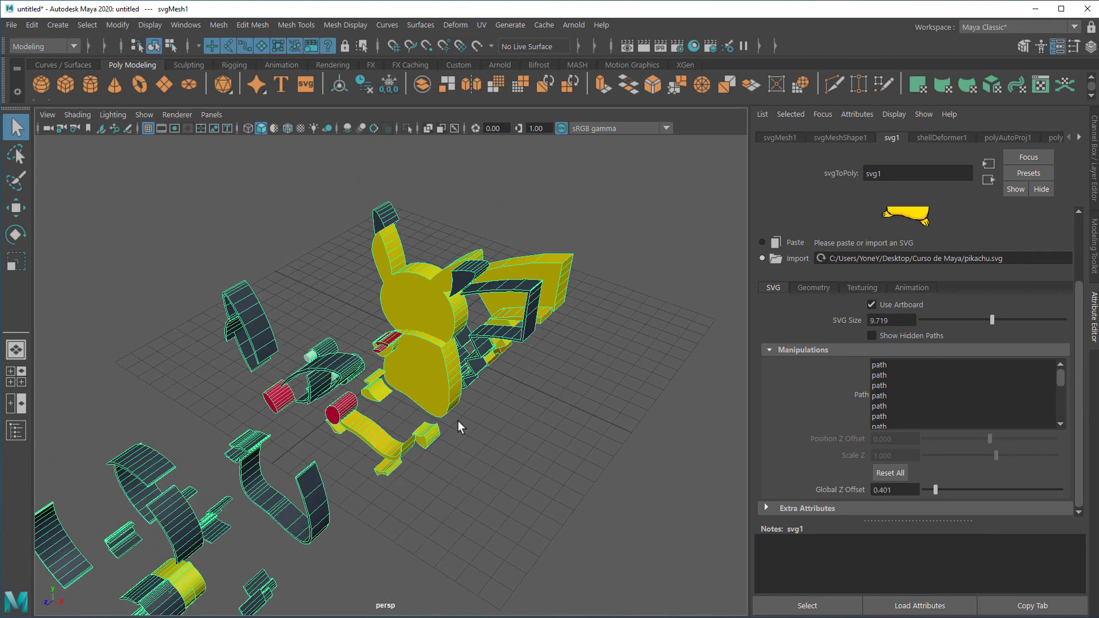
left_click_drag(458, 421, 470, 481, "alt")
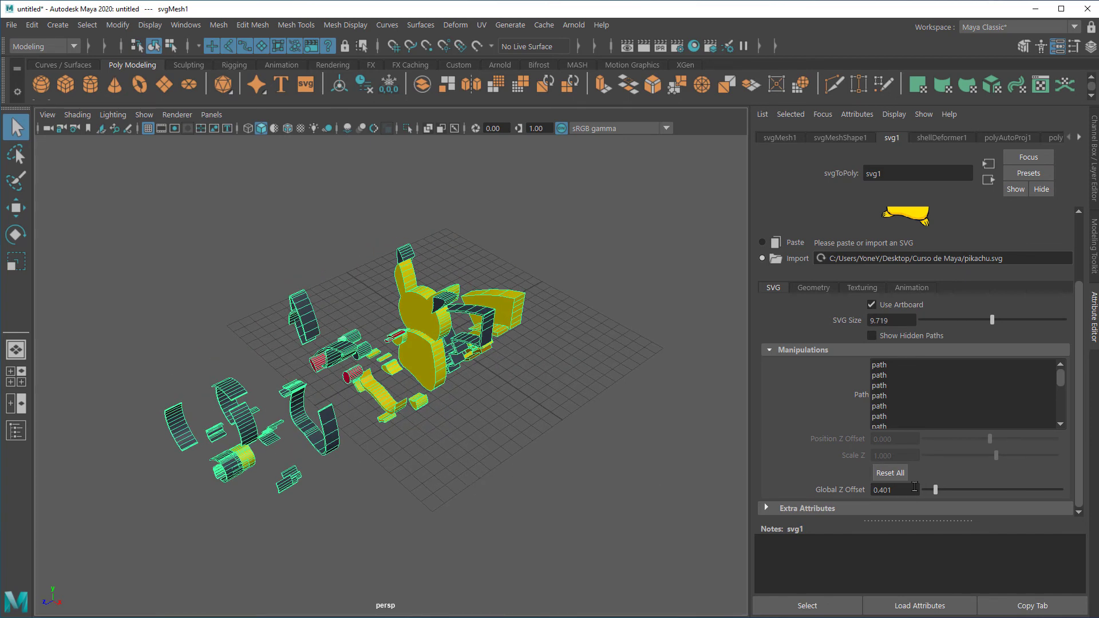
Set the Pikachu mesh's Global Z Offset to 0.000 and view the mesh from several angles.
left_click_drag(939, 490, 925, 494)
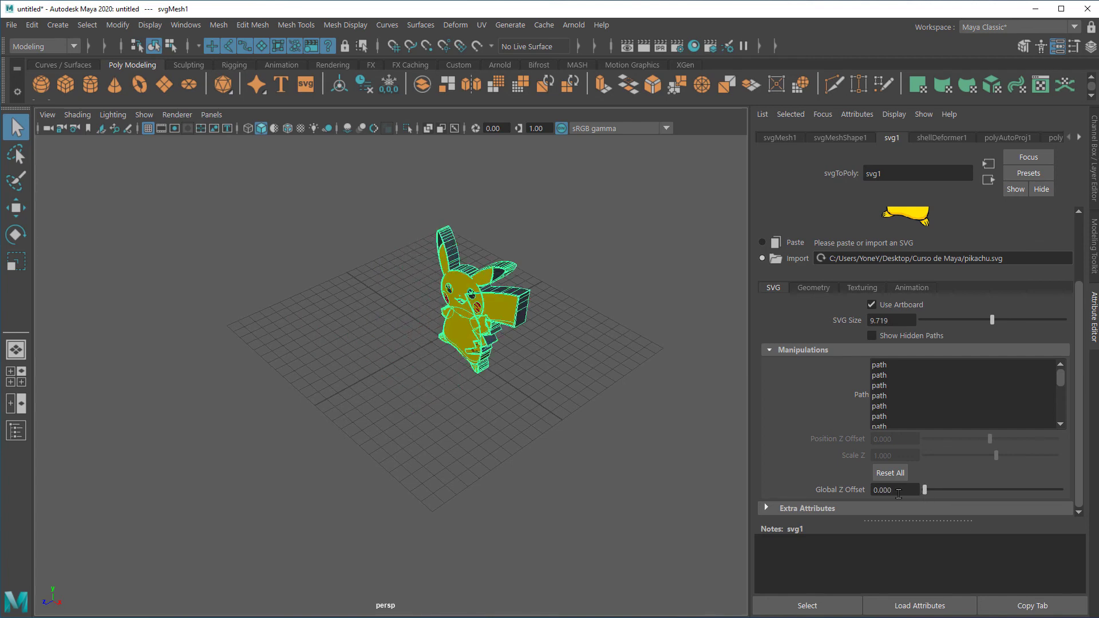
left_click_drag(643, 419, 440, 342, "alt")
left_click_drag(426, 388, 616, 458, "alt")
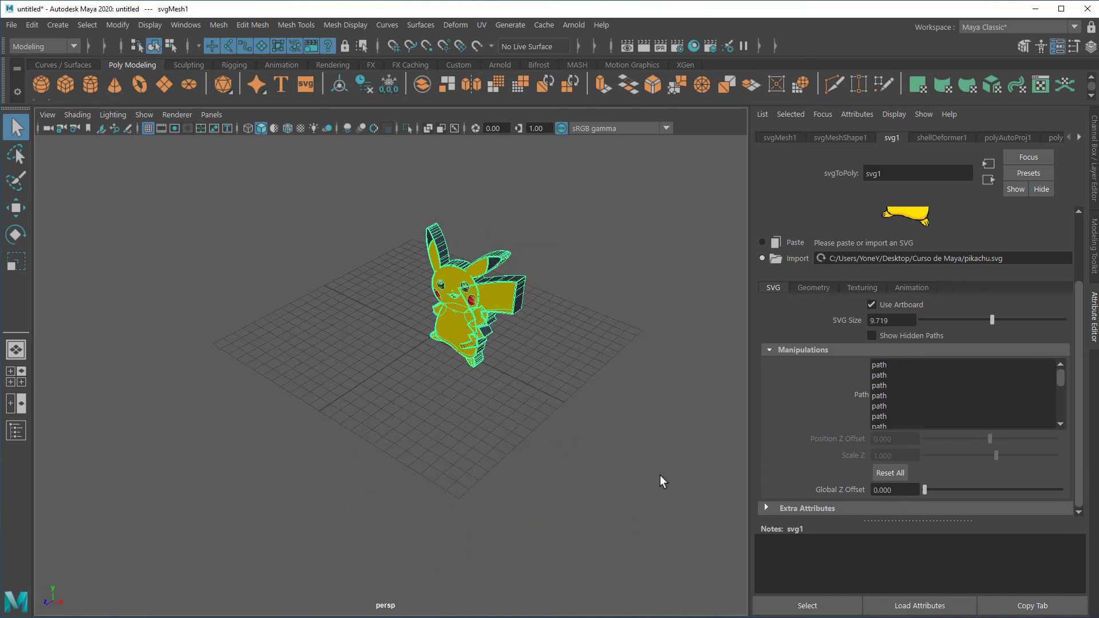
Undo the Global Z Offset changes, then deselect and reselect the Pikachu mesh.
left_click(614, 468)
key("ctrl+z")
key("ctrl+z")
key("ctrl+z")
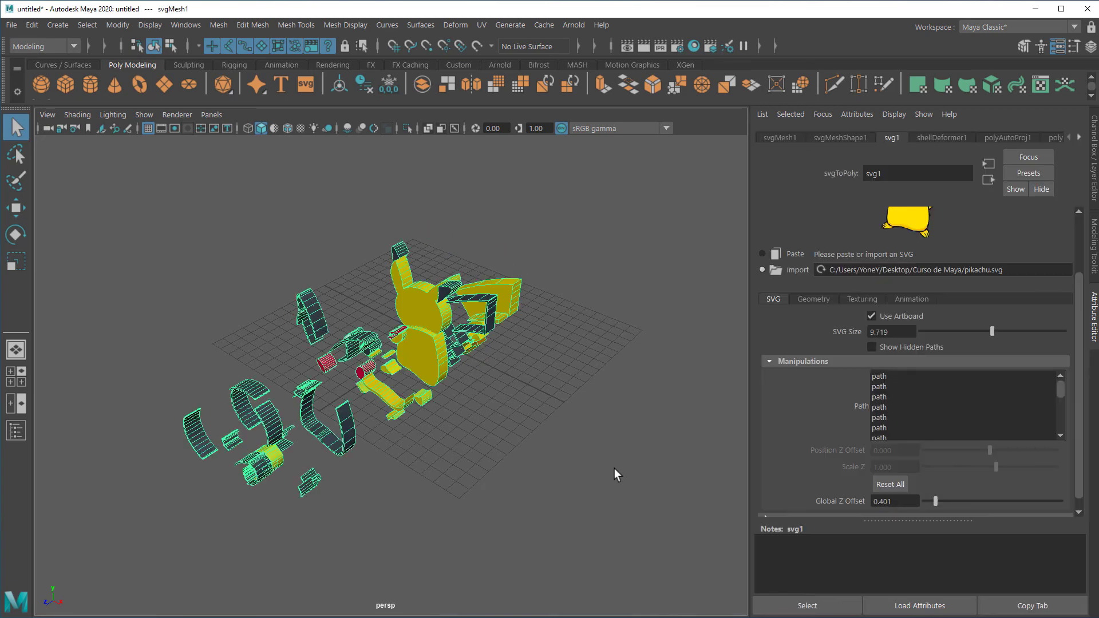
left_click_drag(658, 427, 523, 432, "alt")
left_click(648, 456)
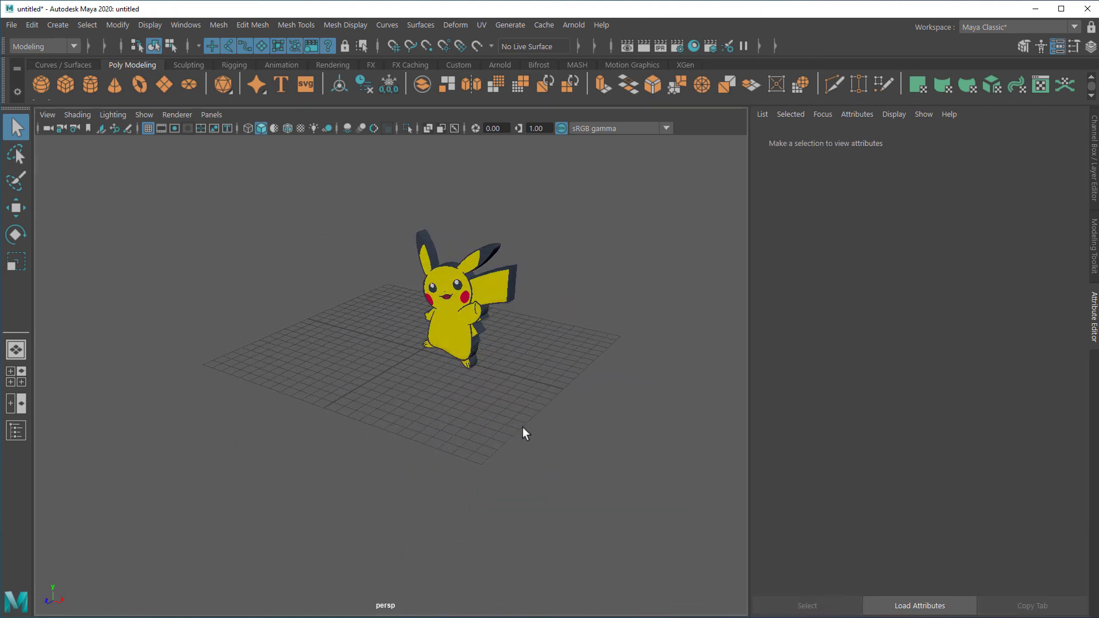
left_click(455, 325)
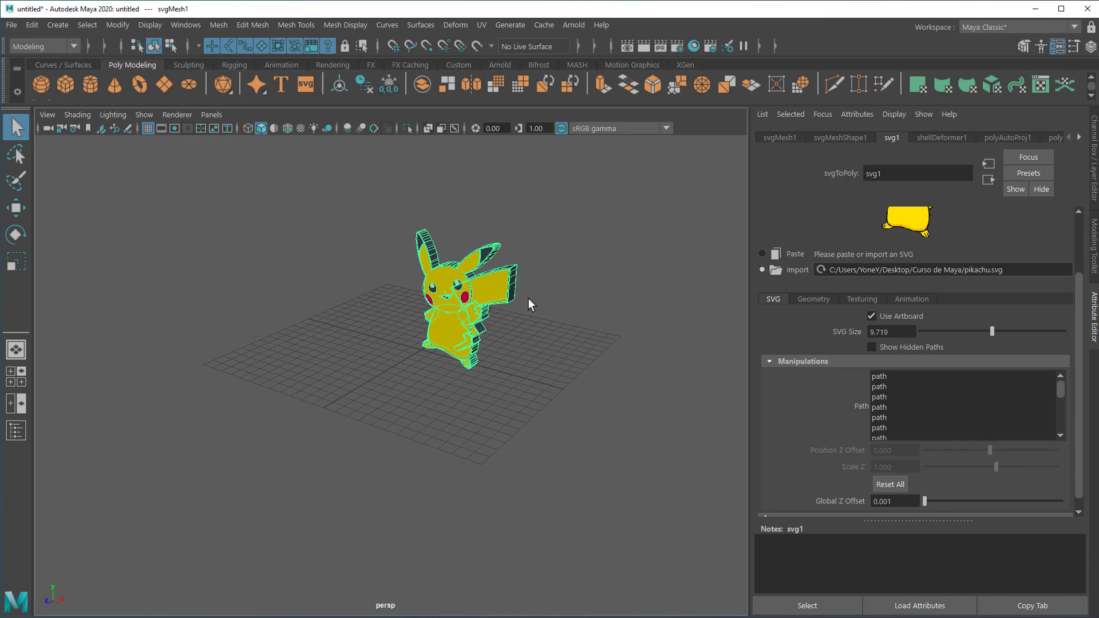
In the SVG's Geometry mesh settings, set Curve Resolution to 6, Collinear Angle to 0.844 and Distance to 0.823.
left_click_drag(599, 383, 557, 383, "alt")
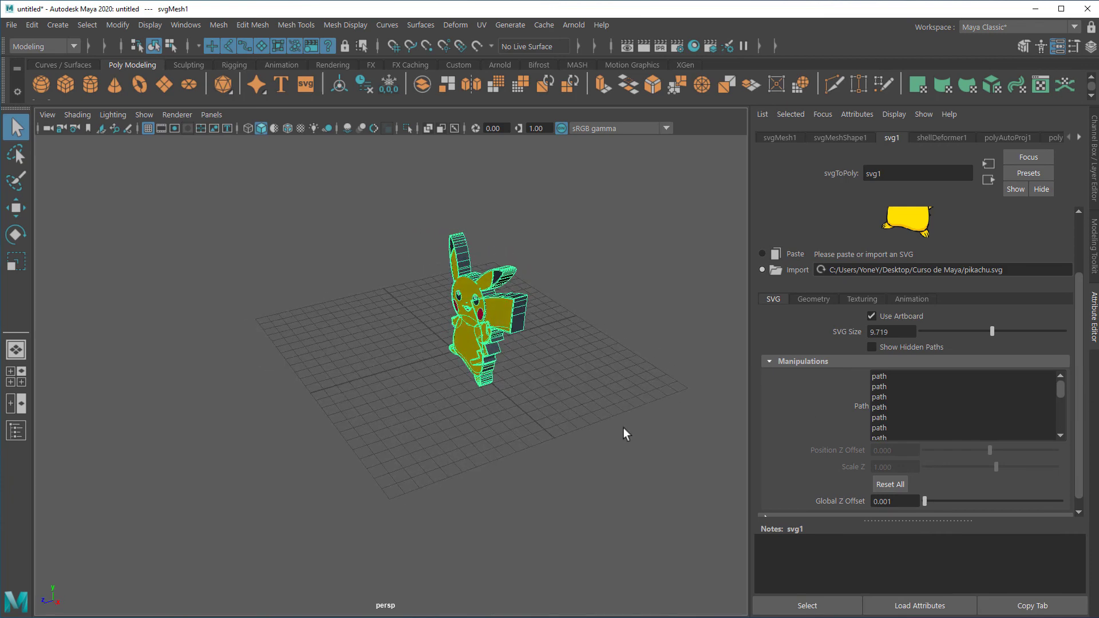
scroll(1042, 470, "down", 1)
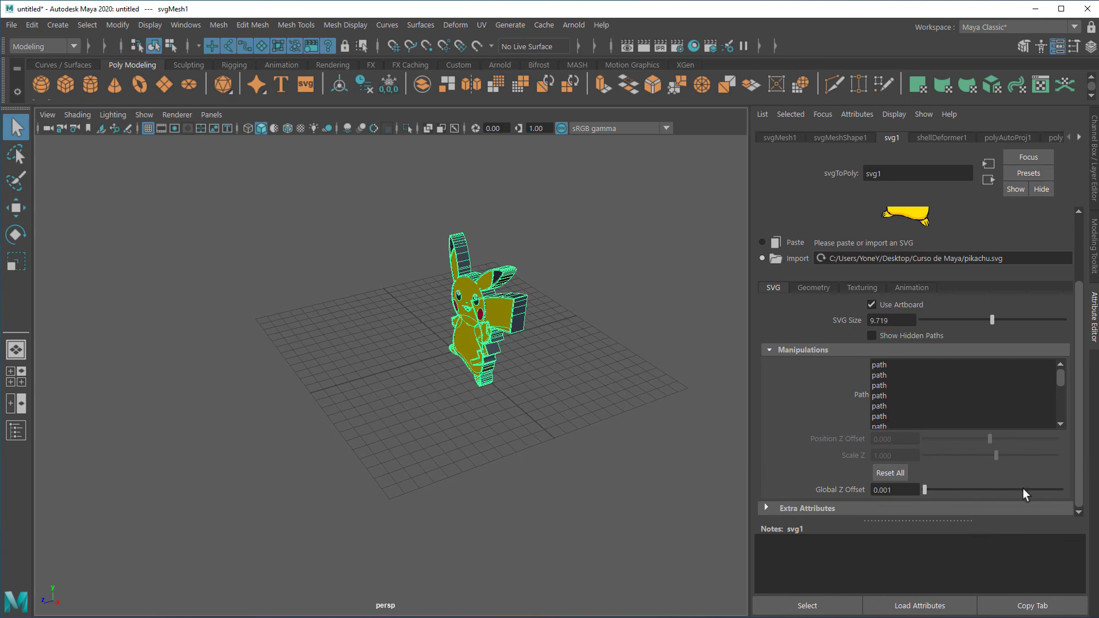
left_click(813, 288)
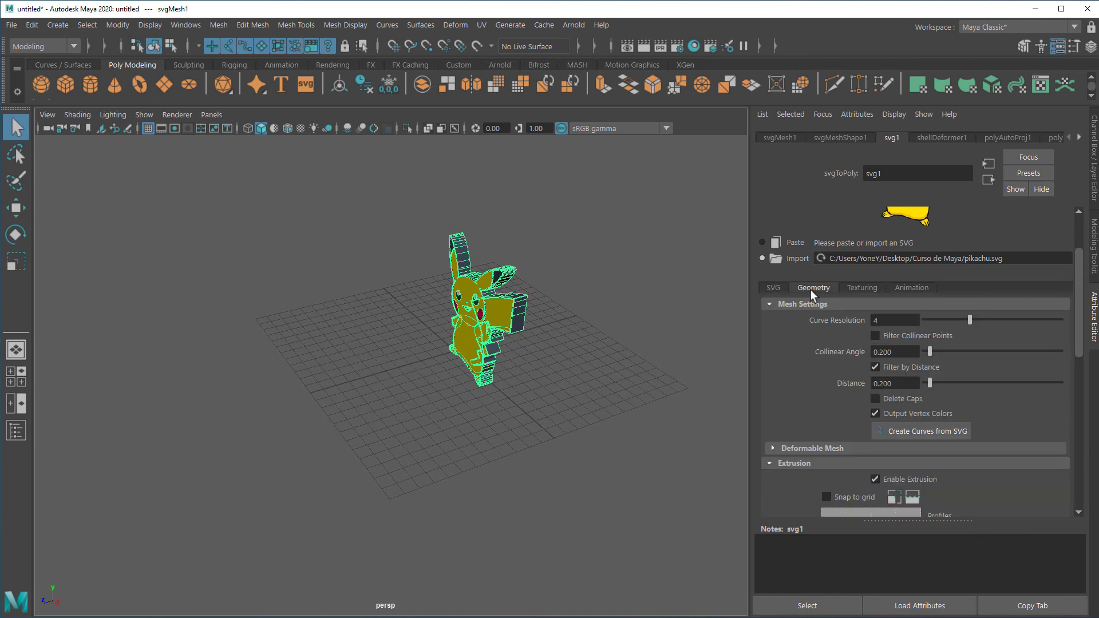
scroll(532, 446, "up", 3)
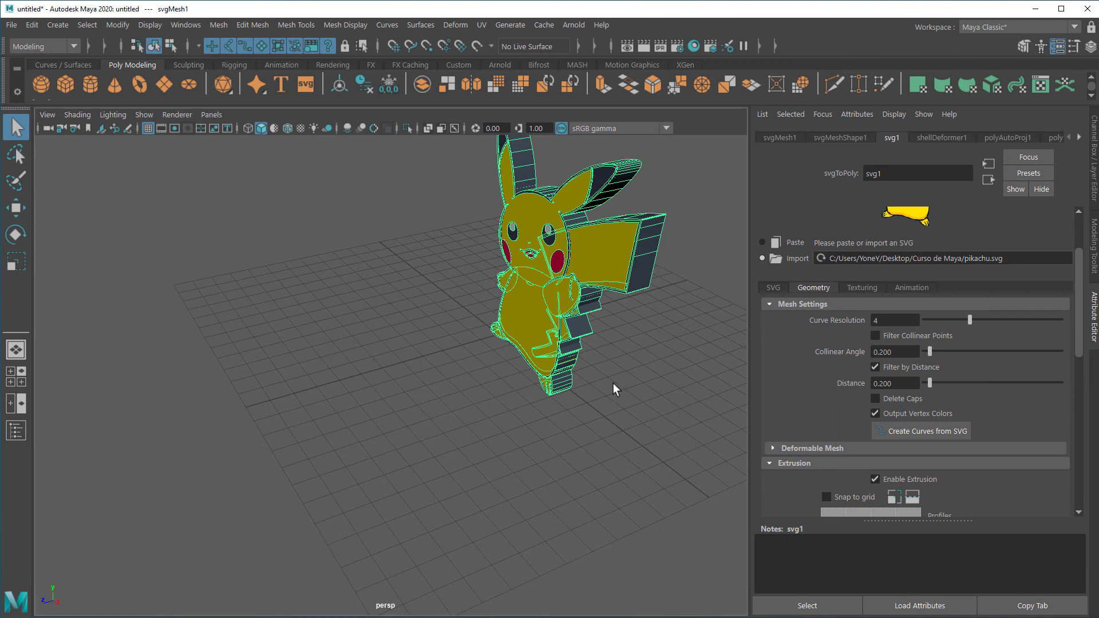
left_click_drag(570, 367, 535, 447, "alt")
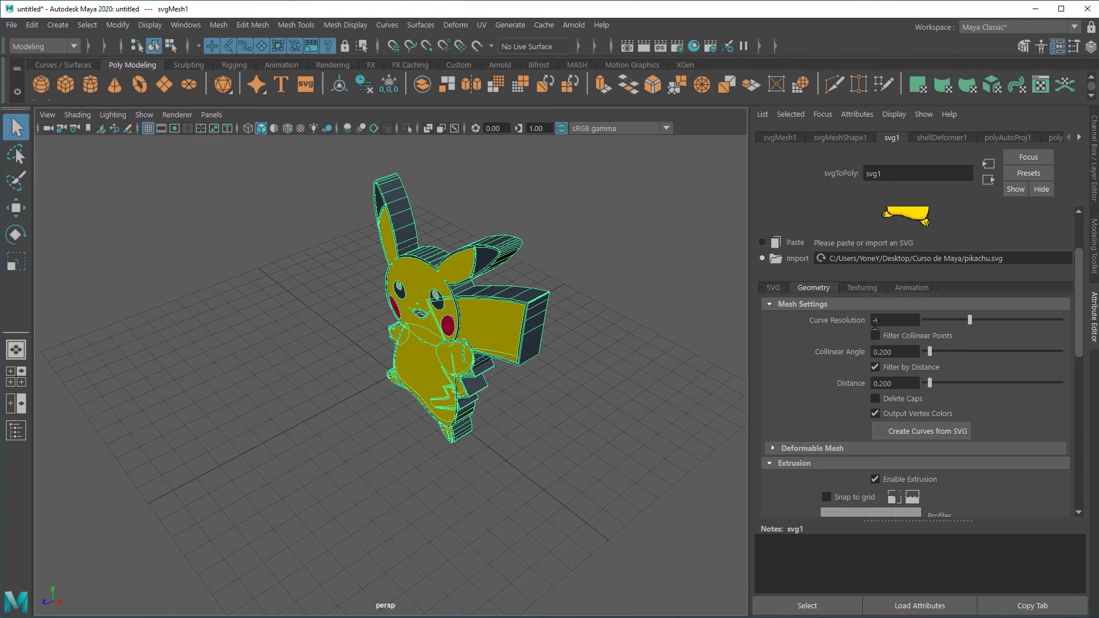
left_click_drag(970, 320, 999, 324)
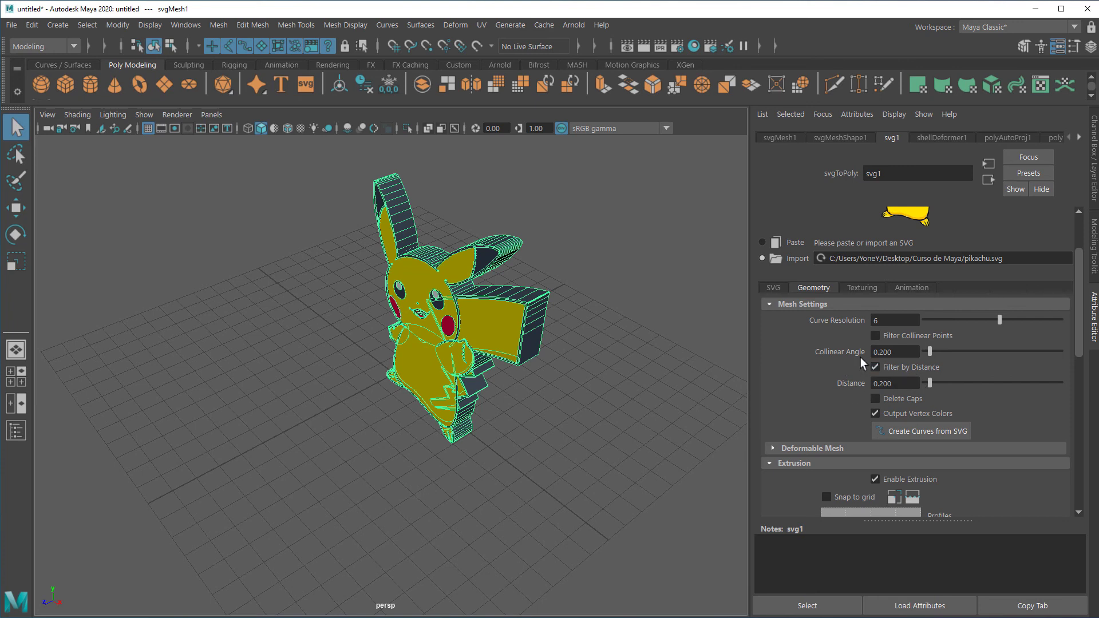
left_click_drag(930, 351, 946, 383)
Look through the SVG's bevel, Texturing and Animation settings, finishing back on the Geometry settings.
scroll(1028, 487, "down", 10)
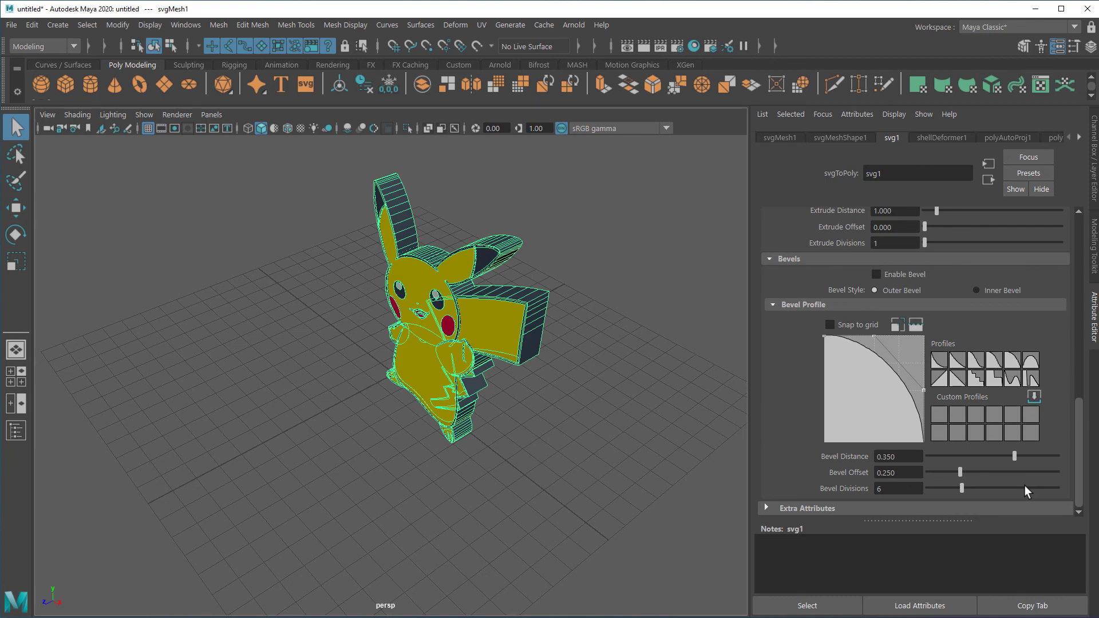
scroll(1025, 486, "up", 12)
left_click(865, 376)
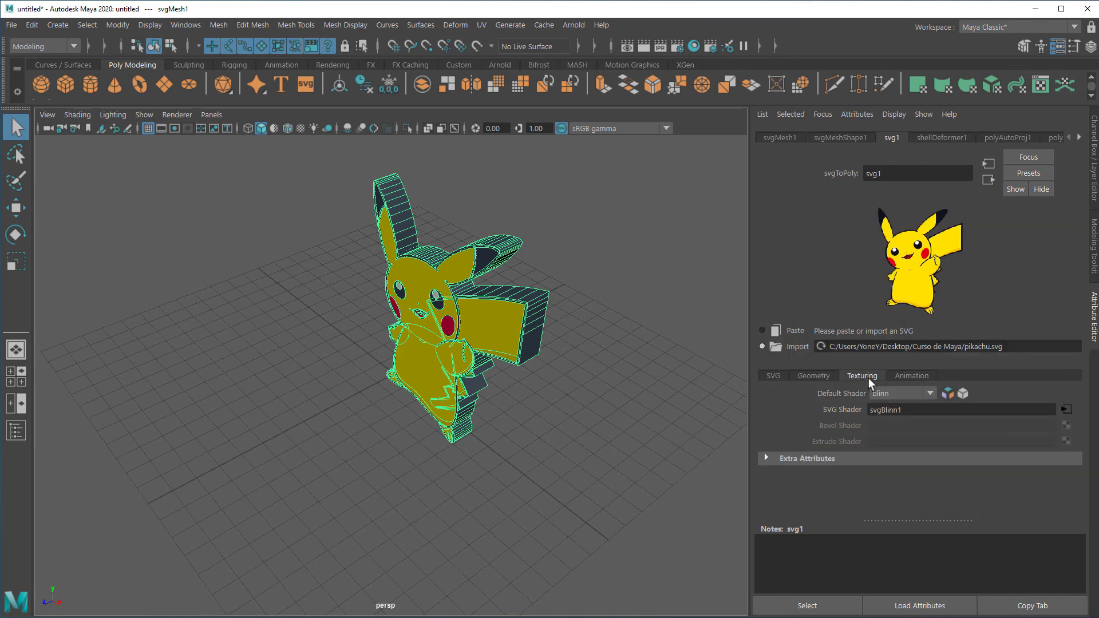
left_click(914, 378)
left_click(827, 377)
Examine the SVG's mesh, extrusion and bevel settings, including the profile curves and their distance, offset and division values.
scroll(988, 471, "down", 5)
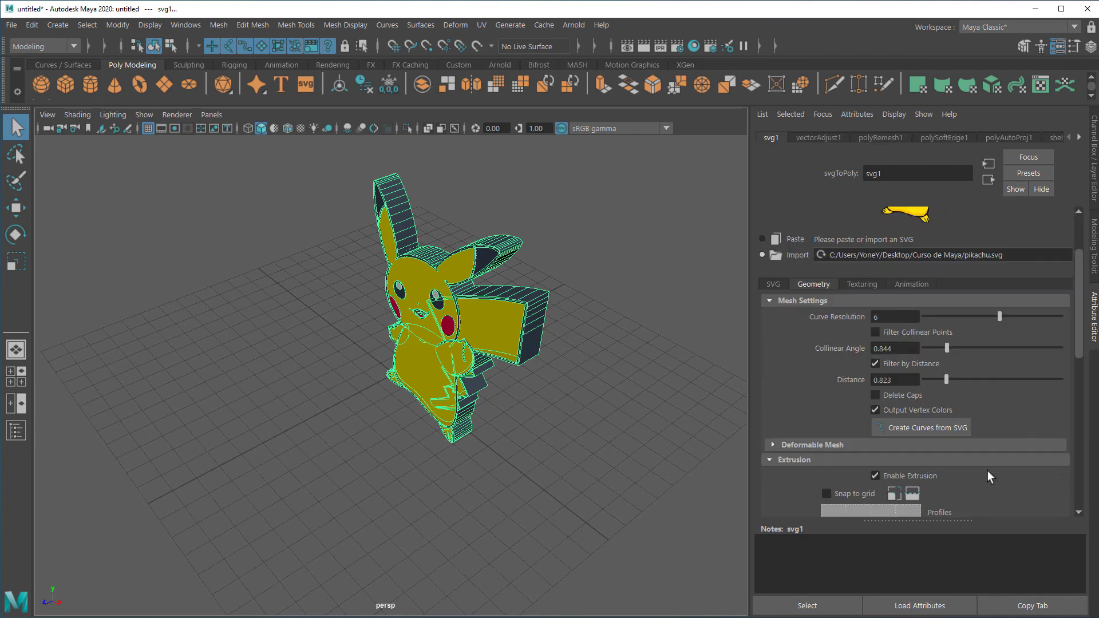
scroll(985, 467, "down", 5)
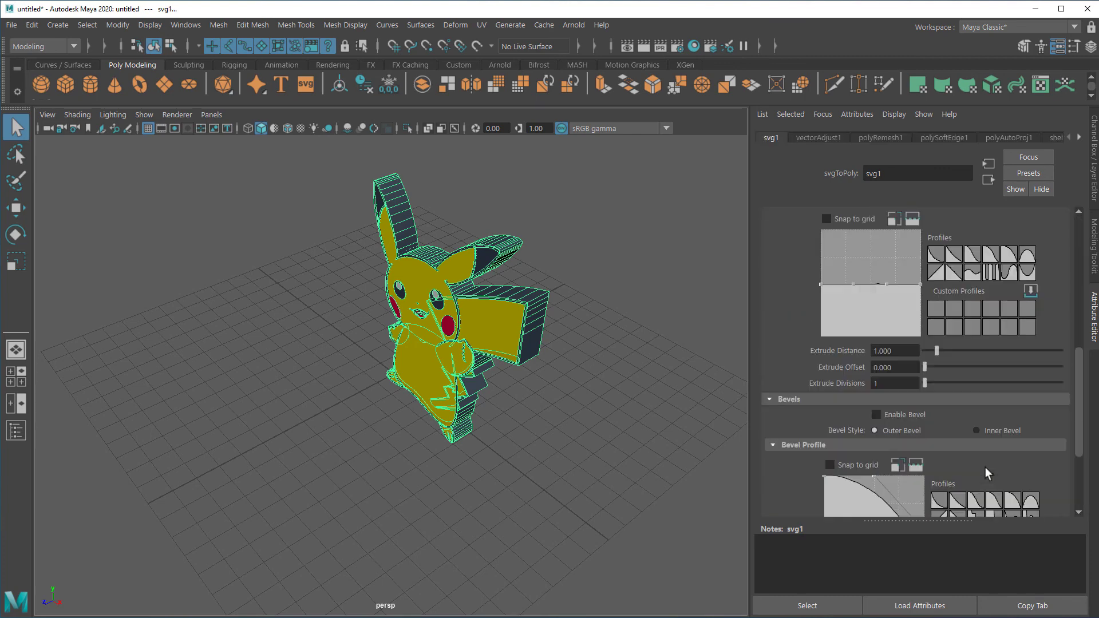
scroll(984, 467, "up", 3)
scroll(985, 468, "down", 6)
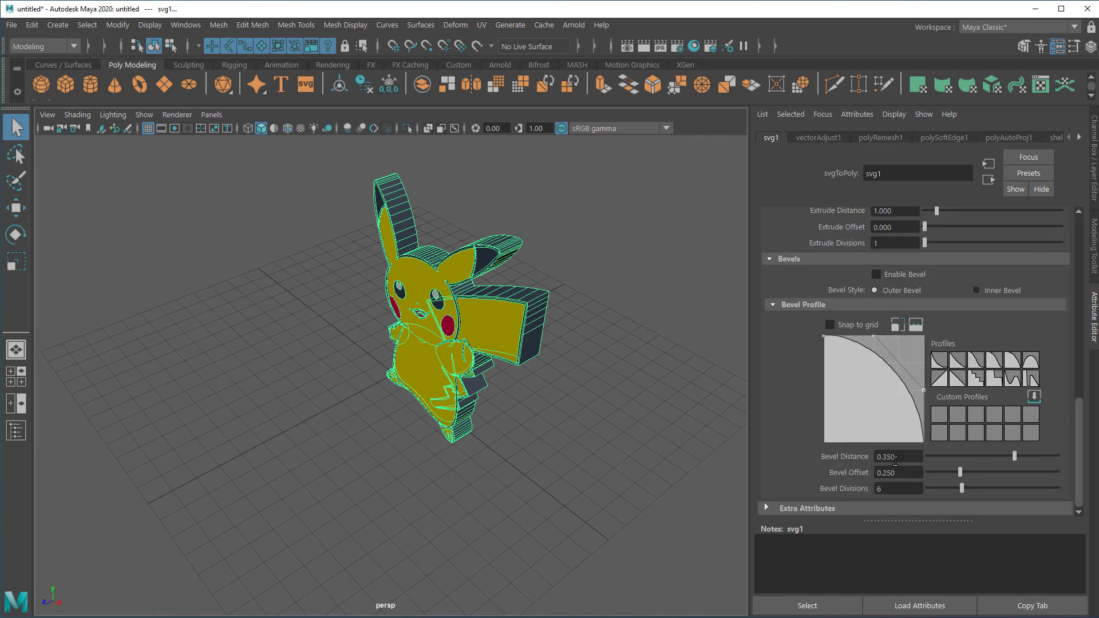
scroll(901, 458, "up", 7)
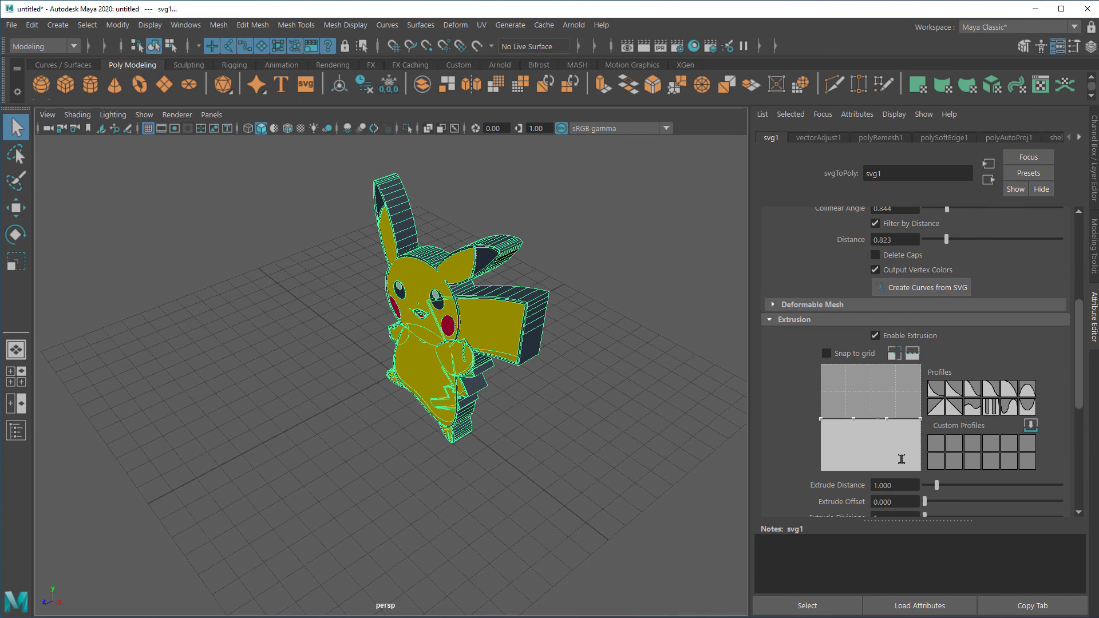
scroll(901, 458, "up", 5)
scroll(901, 459, "down", 3)
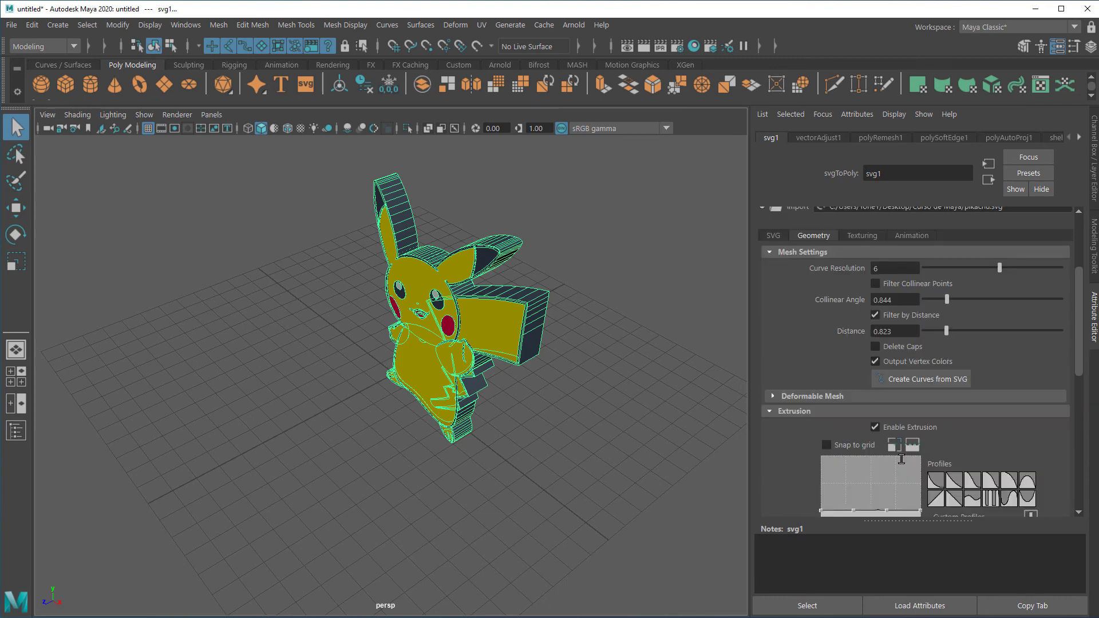
scroll(901, 458, "down", 3)
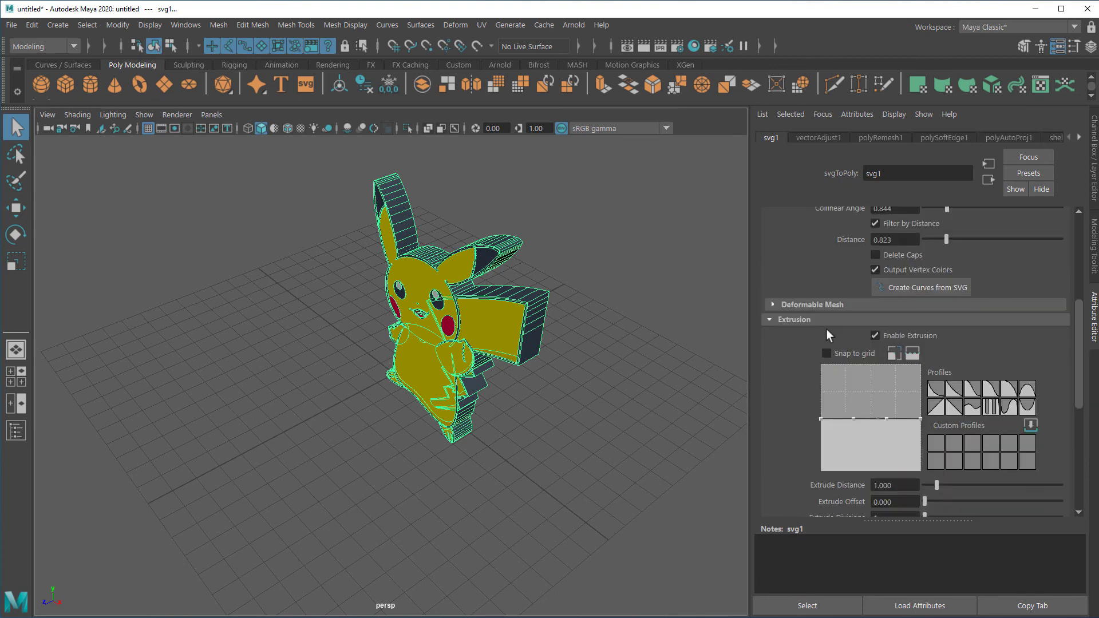
Set the Pikachu mesh's Extrude Distance to 7.243, check the shape deselected, and reselect it.
scroll(937, 425, "down", 3)
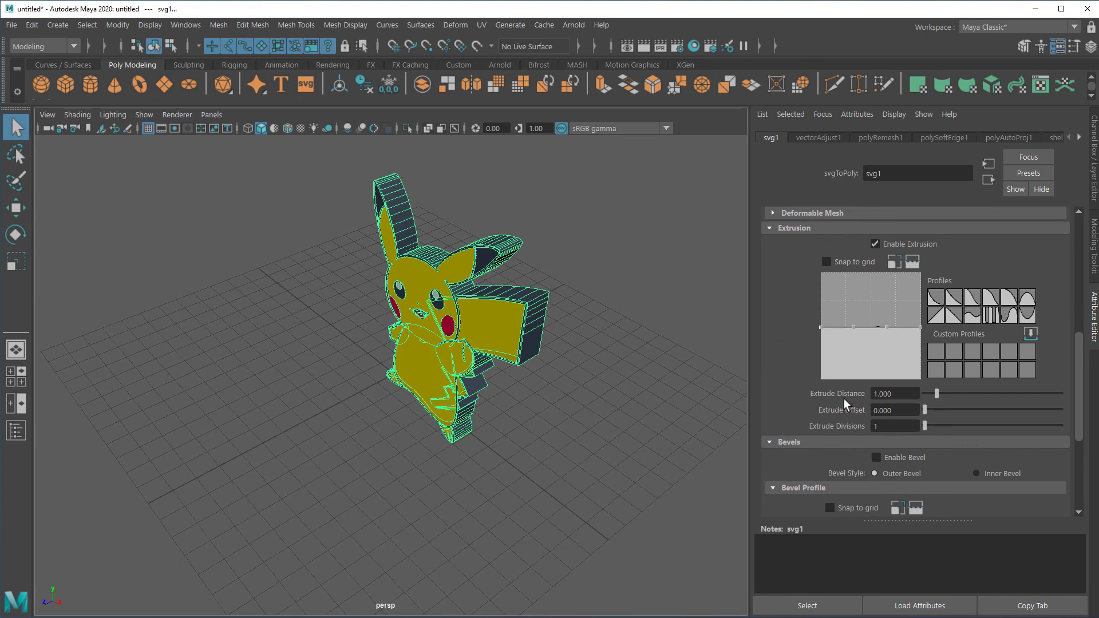
left_click_drag(937, 394, 1022, 392)
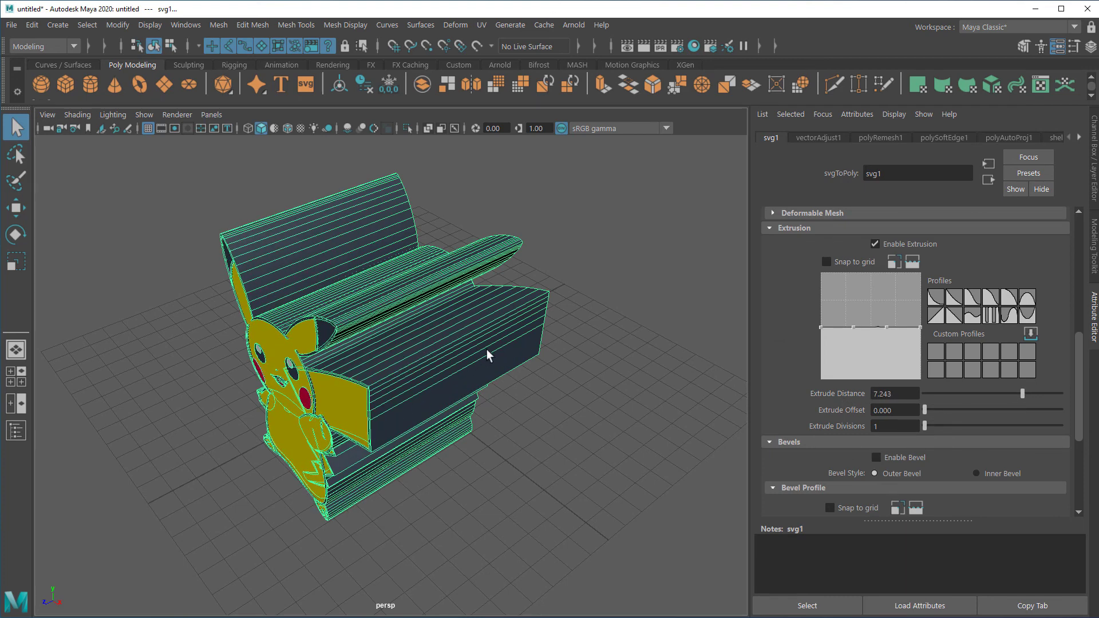
left_click(541, 428)
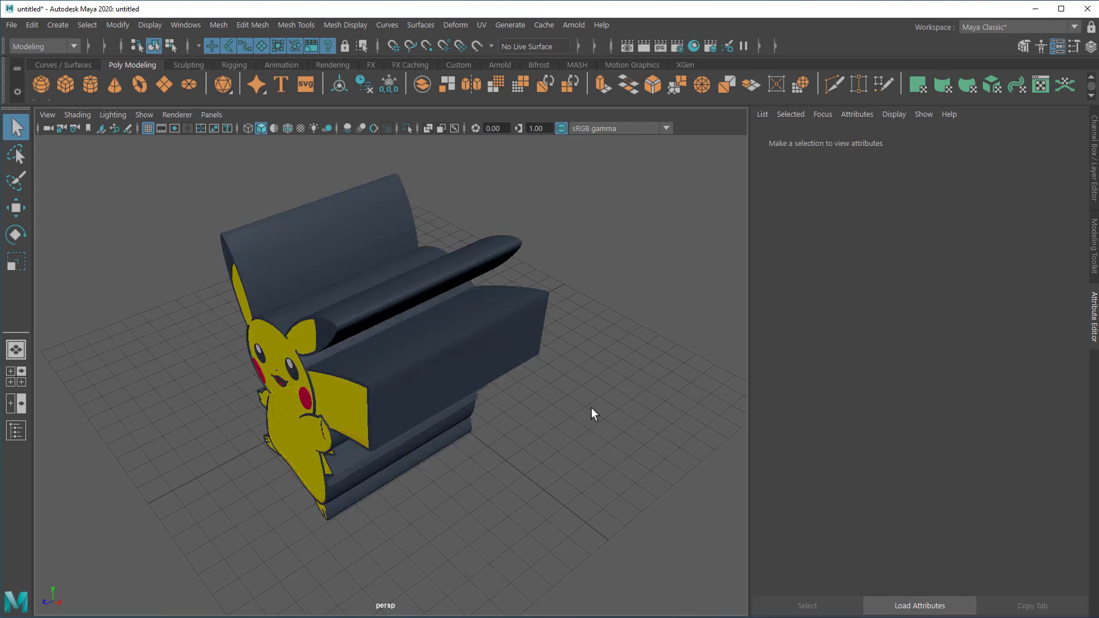
left_click(445, 379)
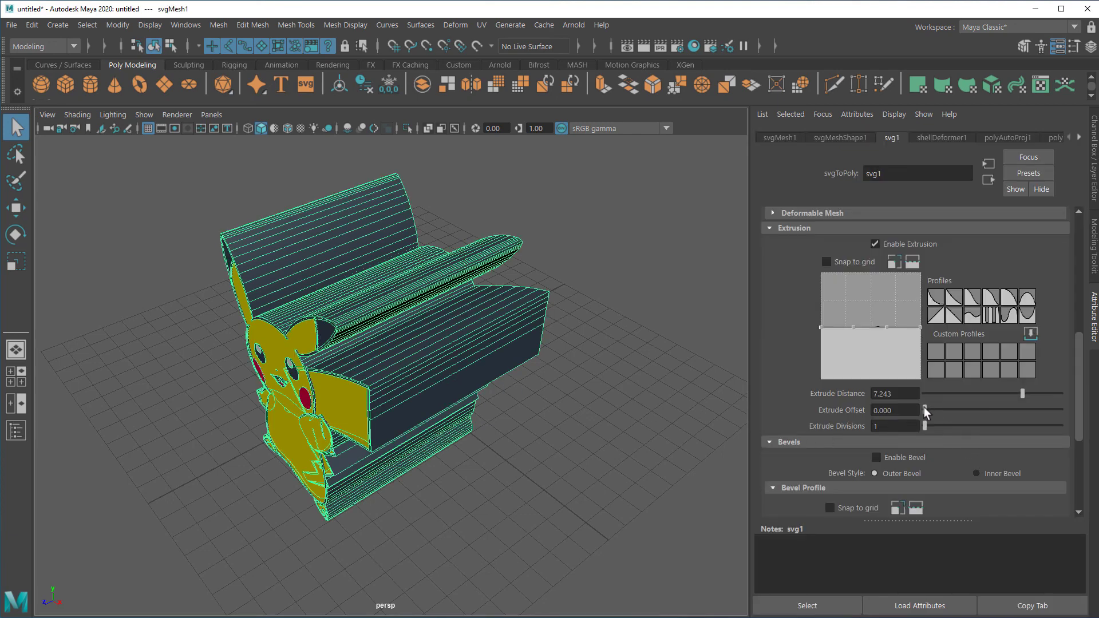
Set the Pikachu extrusion's offset to 0.008, divisions to 6 and distance to 1.437, check it deselected, and reselect the mesh.
mouse_move(929, 410)
left_mouse_down()
mouse_move(1060, 400)
mouse_move(926, 405)
left_mouse_up()
left_click_drag(924, 426, 1009, 416)
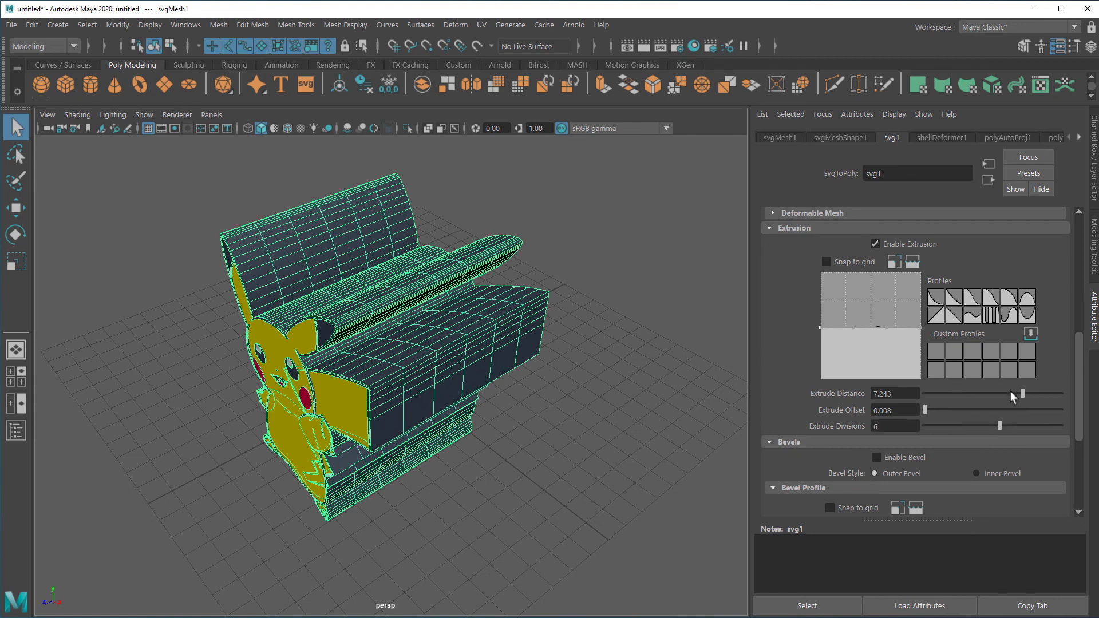
left_click_drag(1023, 393, 944, 400)
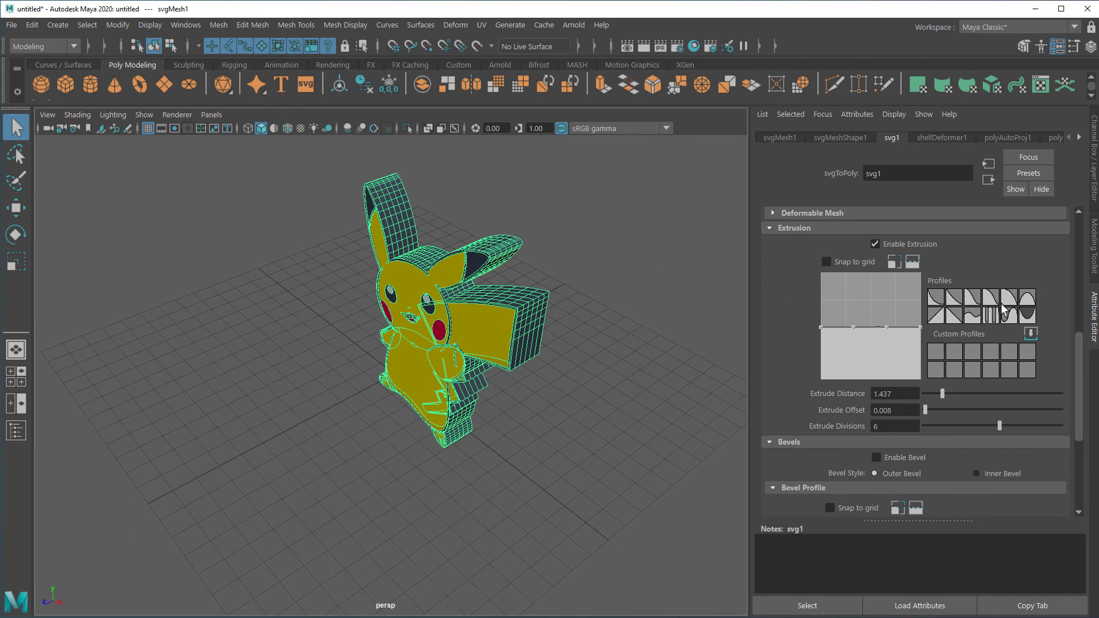
left_click(545, 424)
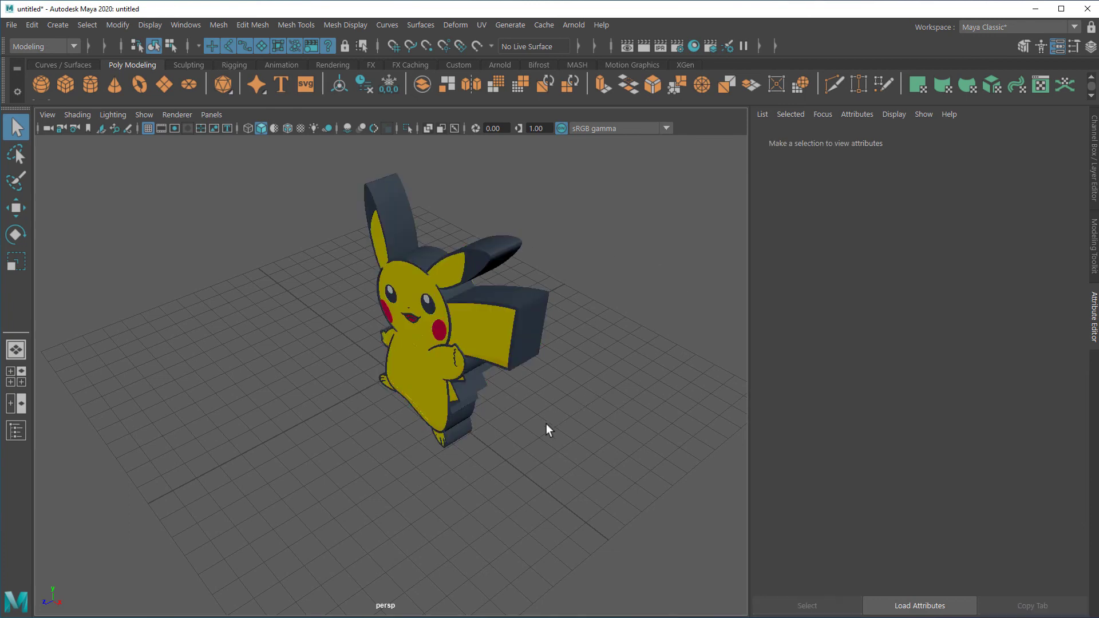
left_click_drag(471, 441, 494, 427, "alt")
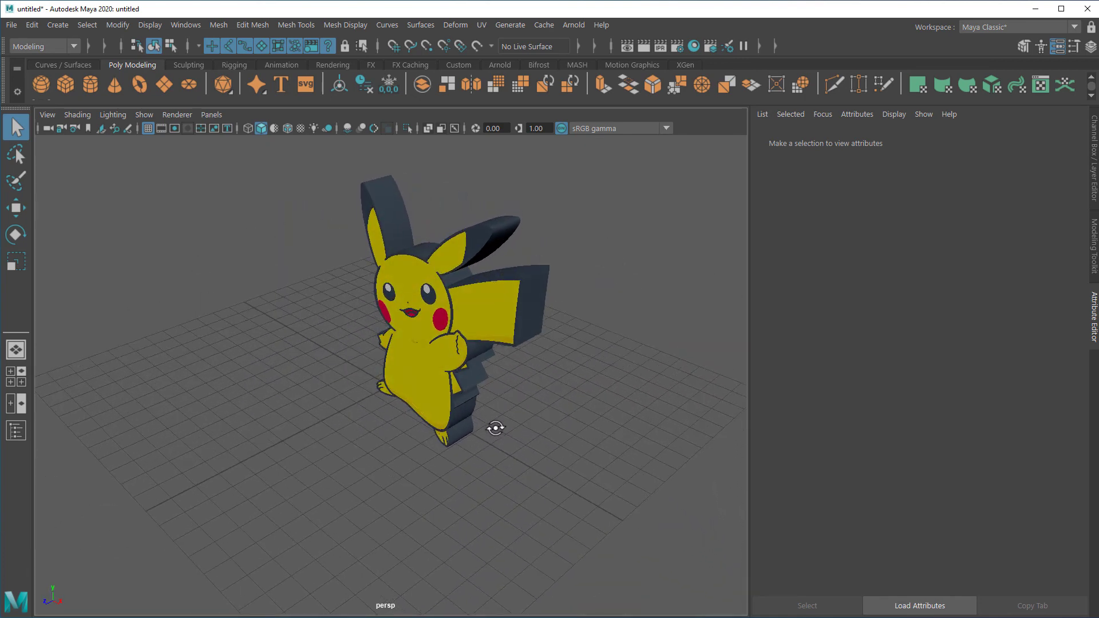
left_click(421, 286)
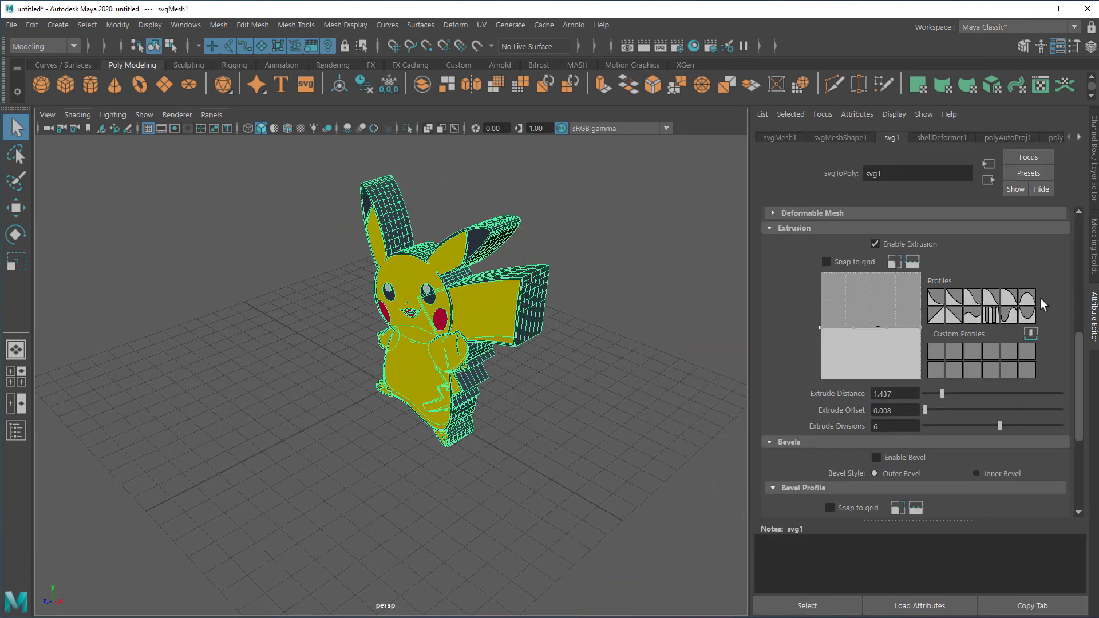